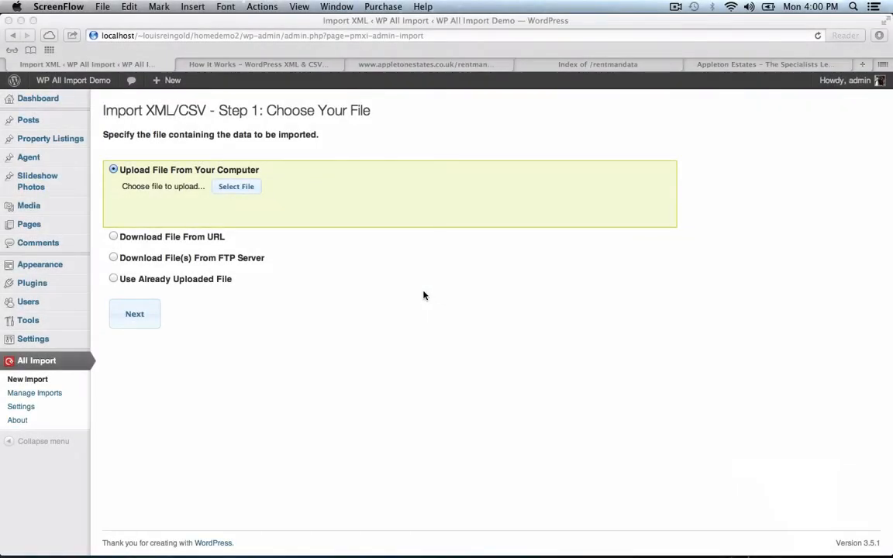
- Upload the AppletonEstates.xml feed into WP All Import and advance to Step 2: Select Elements
click(230, 184)
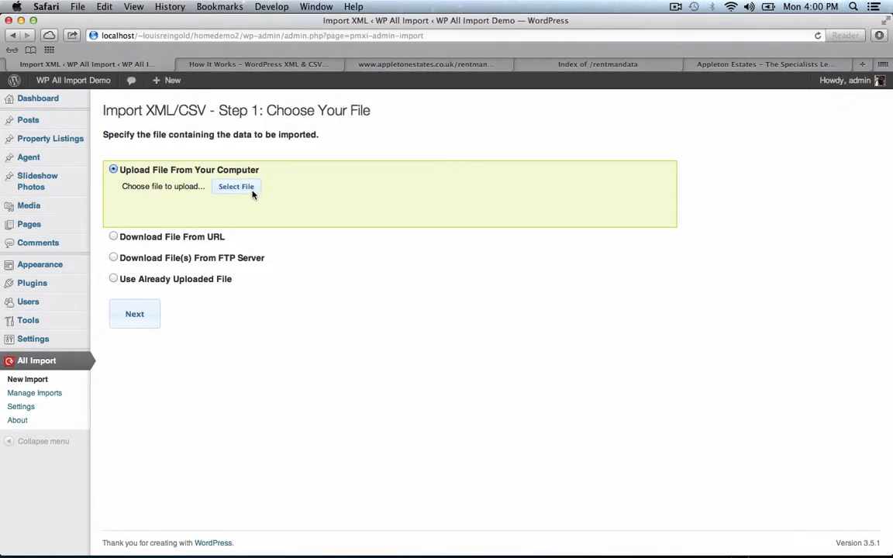
click(235, 187)
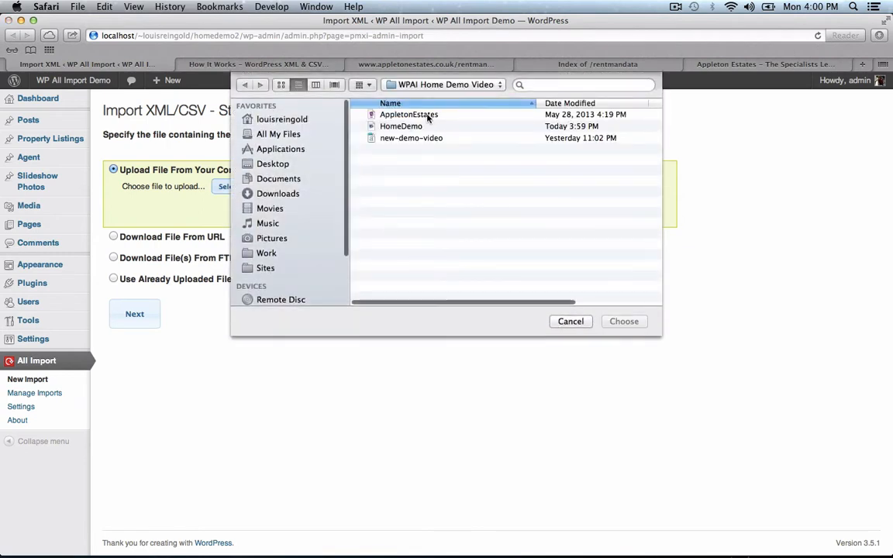
double_click(422, 115)
click(136, 324)
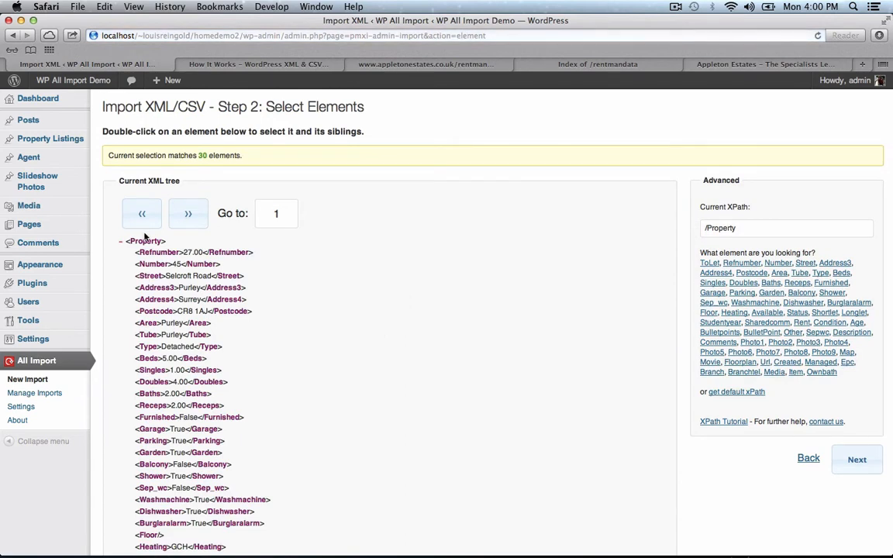
- In the Template Builder, build the post title from the Number and Address3 elements
click(859, 470)
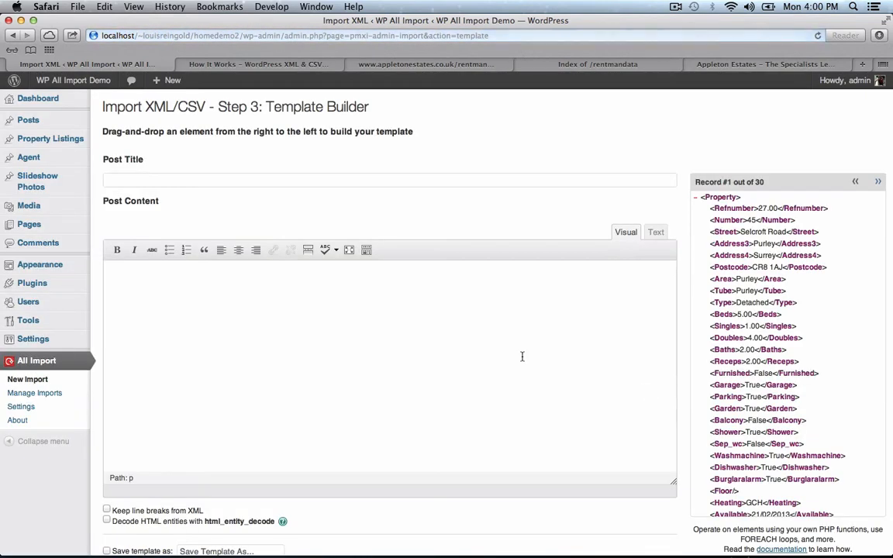
drag(752, 220, 463, 179)
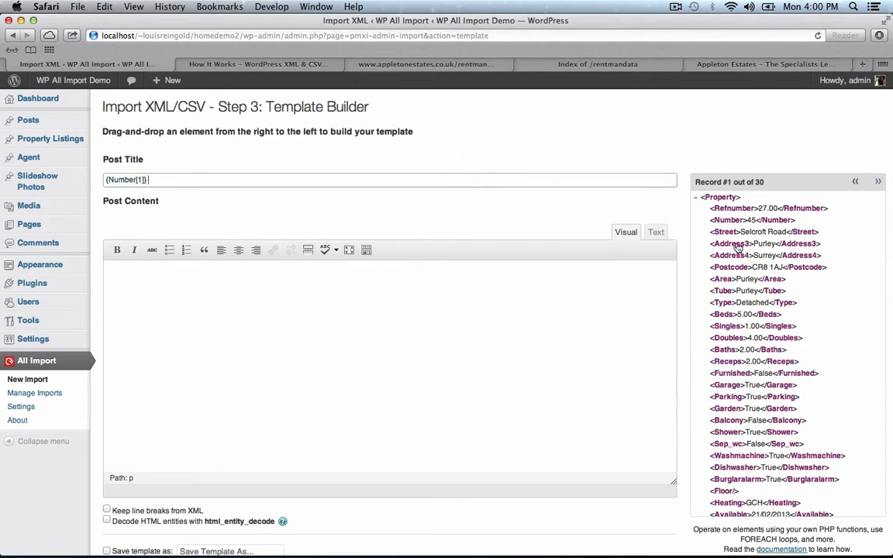
drag(729, 244, 542, 176)
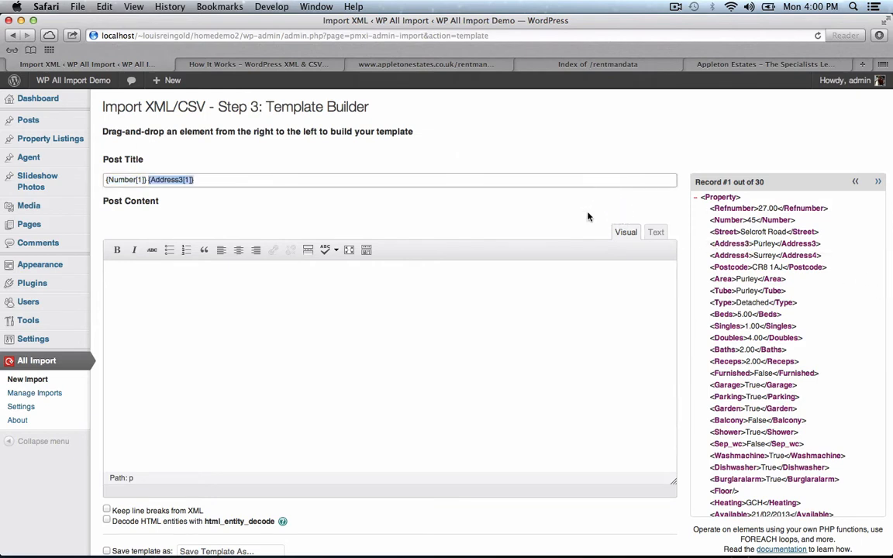
click(551, 314)
- Fill the post content with the Comments element and enable Decode HTML entities
scroll(672, 337, down, 2)
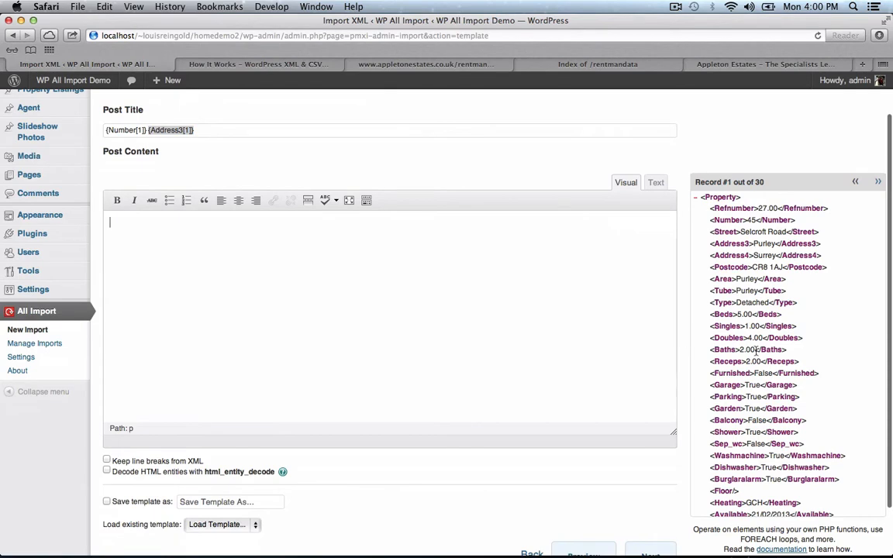
scroll(756, 352, down, 10)
scroll(755, 351, down, 2)
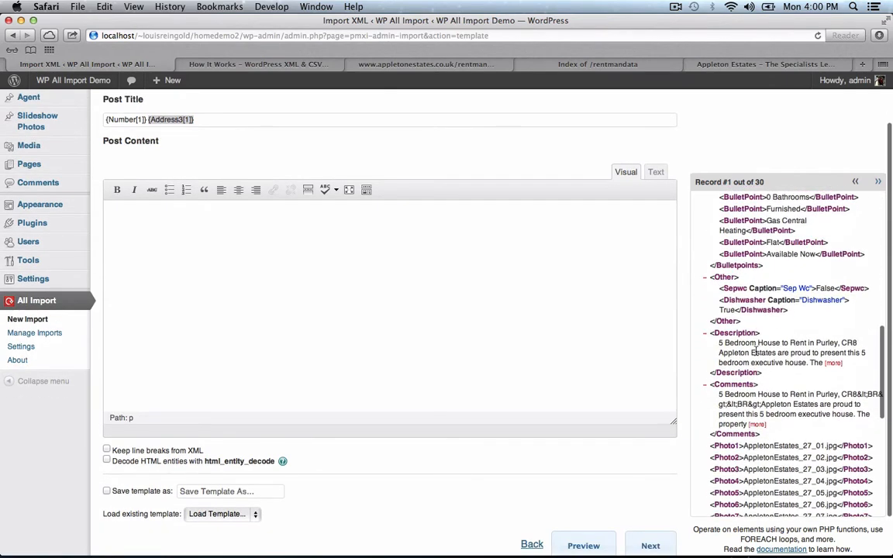
drag(734, 385, 468, 336)
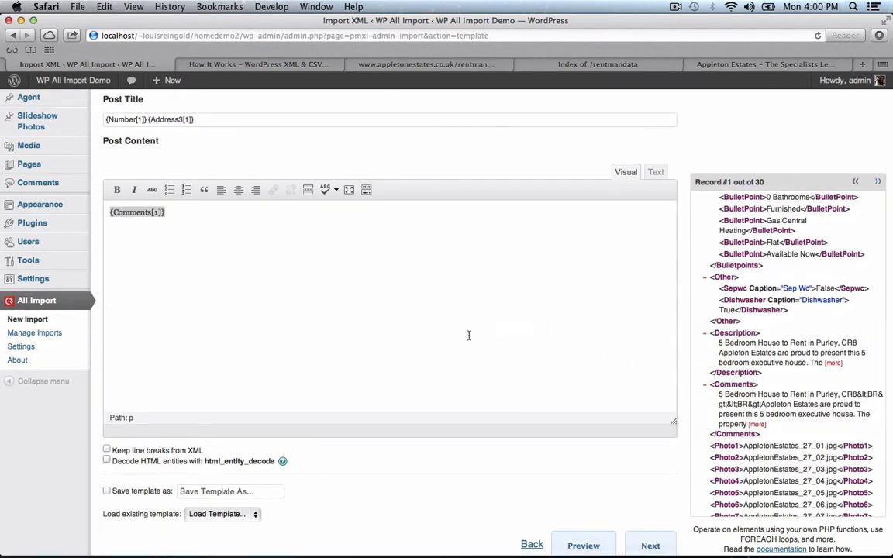
click(222, 462)
scroll(543, 504, down, 3)
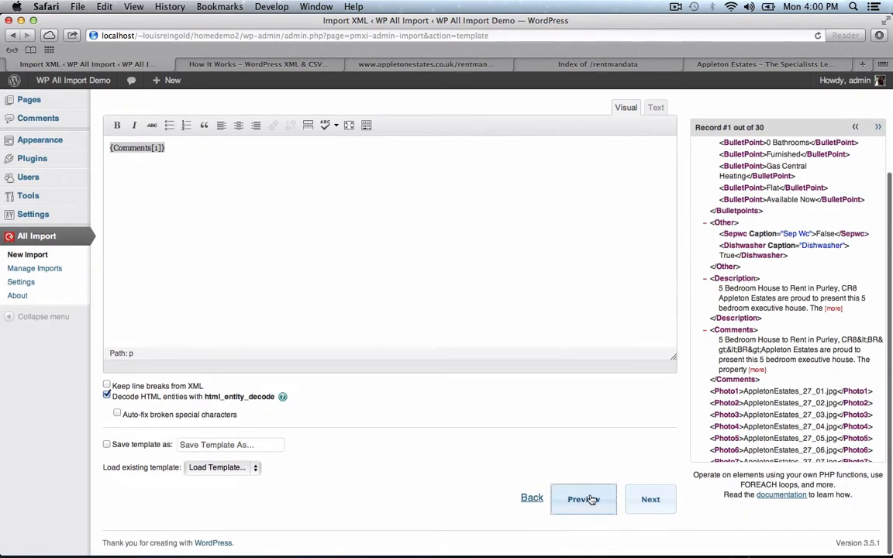
click(591, 500)
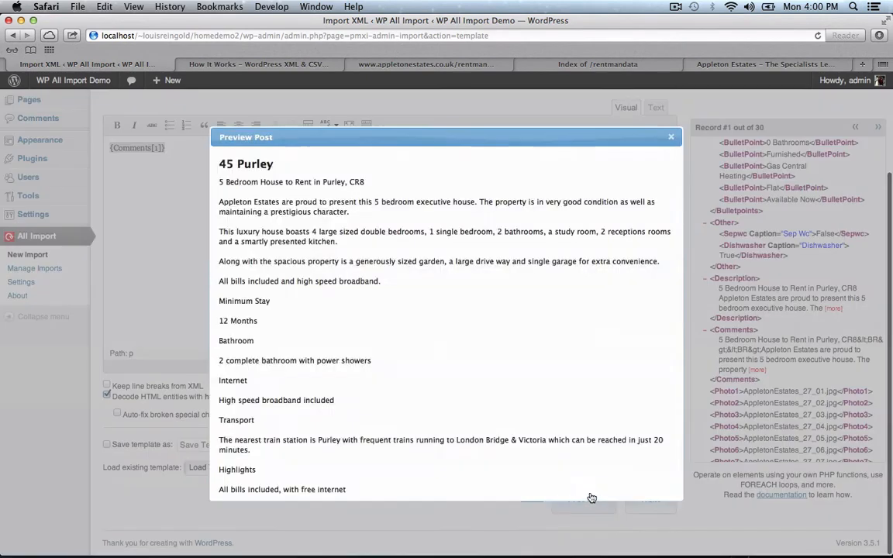
click(671, 139)
click(652, 501)
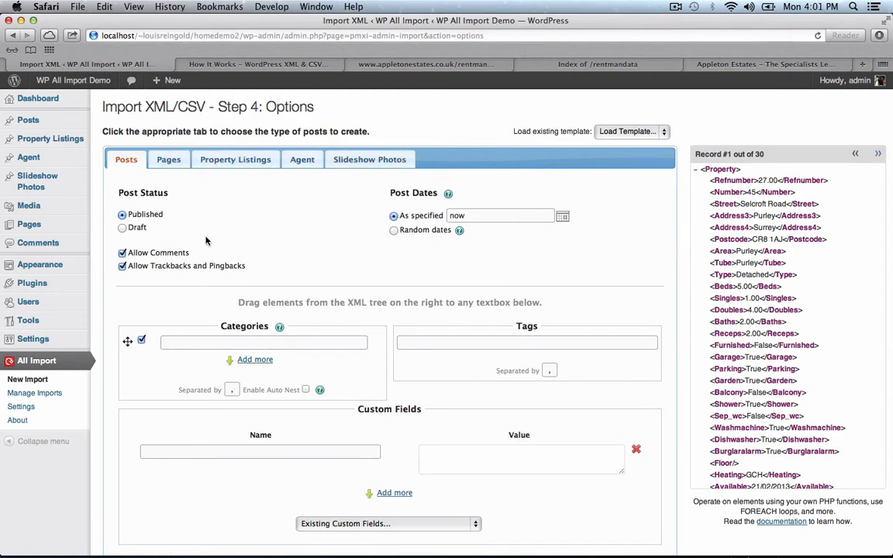
scroll(206, 250, down, 3)
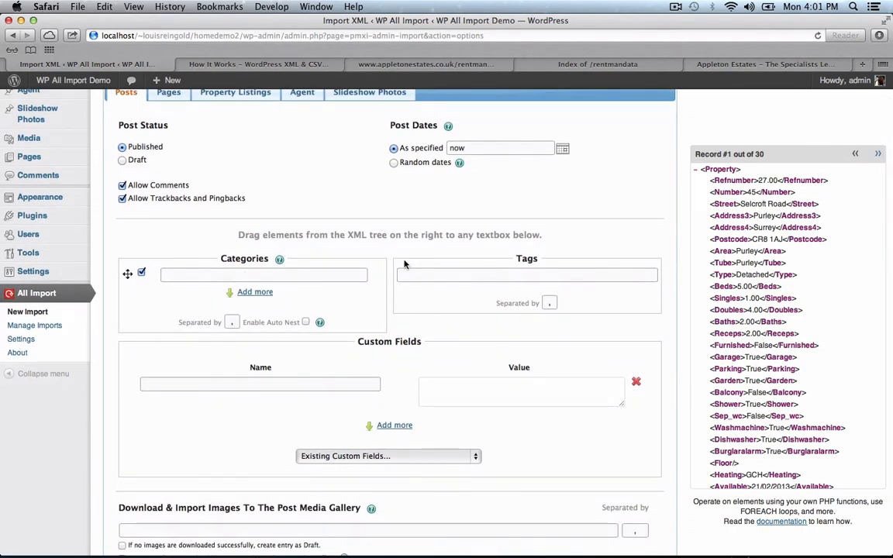
scroll(326, 248, down, 5)
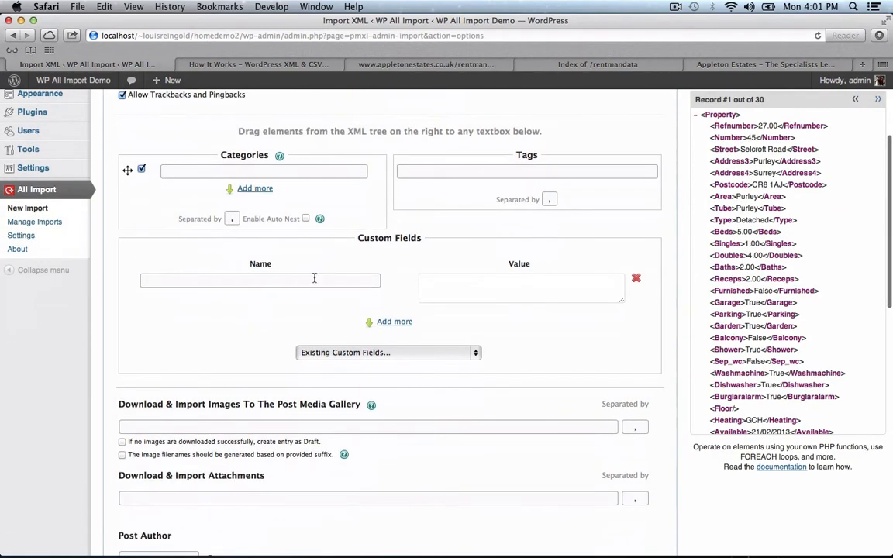
click(314, 280)
click(384, 356)
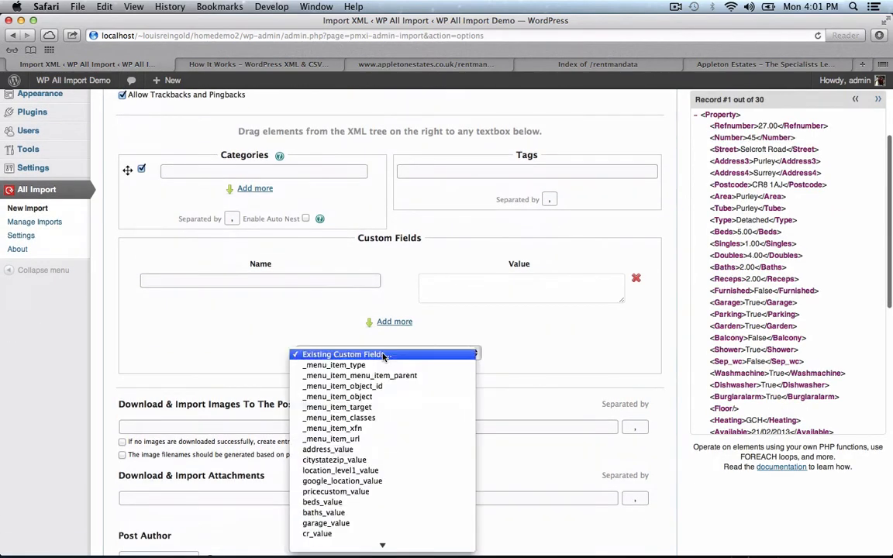
click(383, 356)
scroll(383, 356, down, 5)
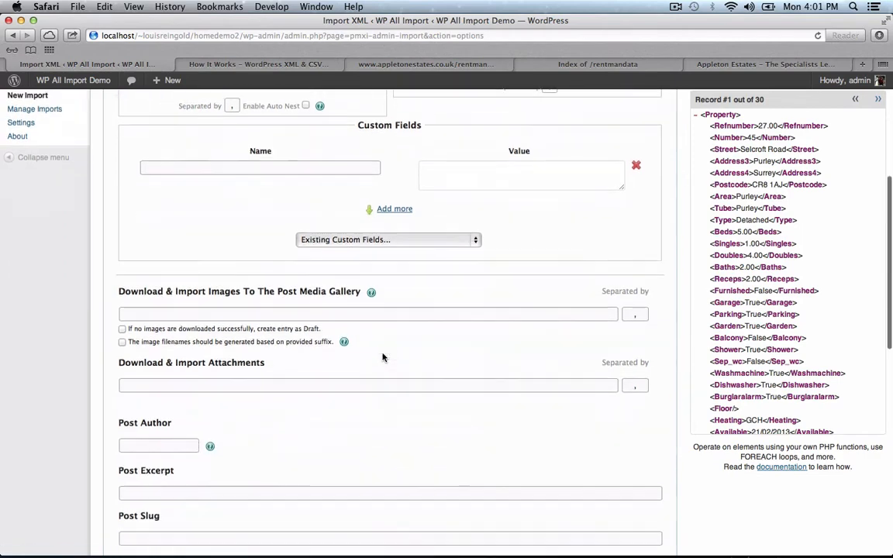
click(380, 310)
scroll(411, 342, down, 5)
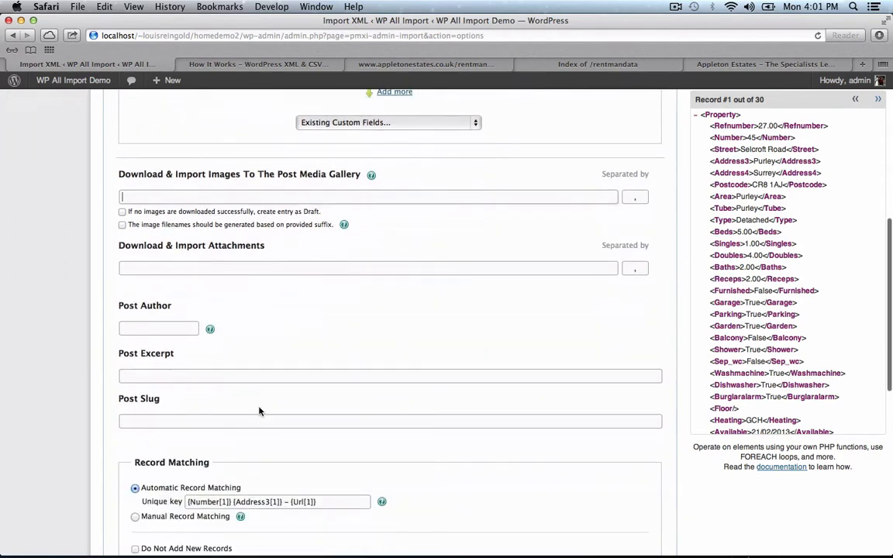
scroll(411, 403, down, 8)
scroll(410, 403, down, 6)
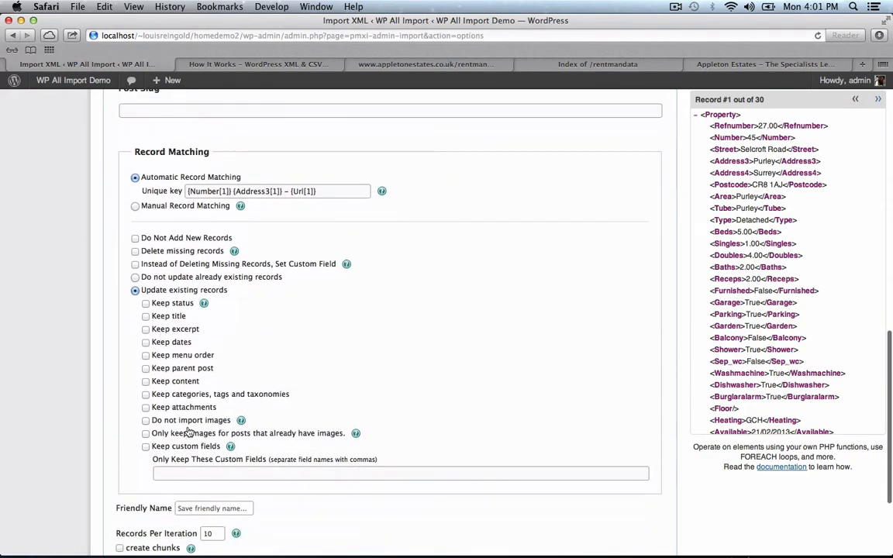
scroll(372, 353, down, 4)
scroll(371, 353, down, 2)
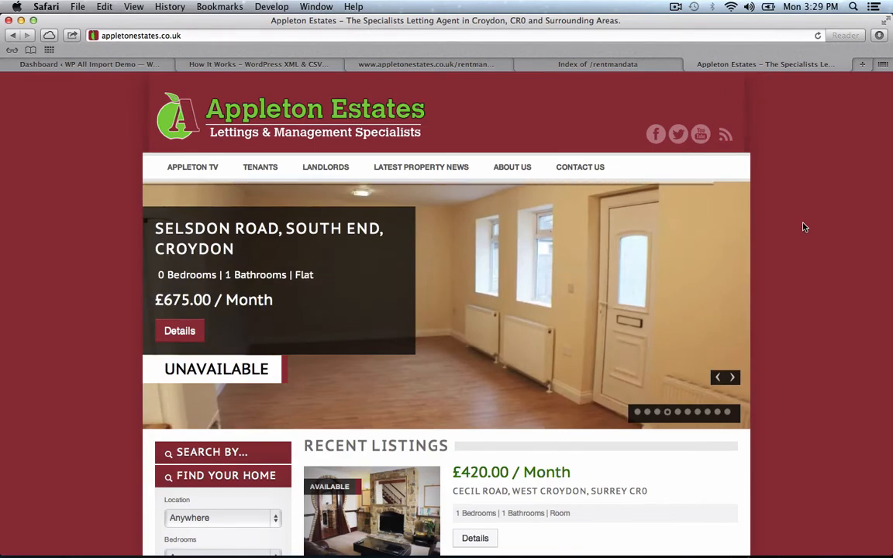
scroll(804, 227, down, 5)
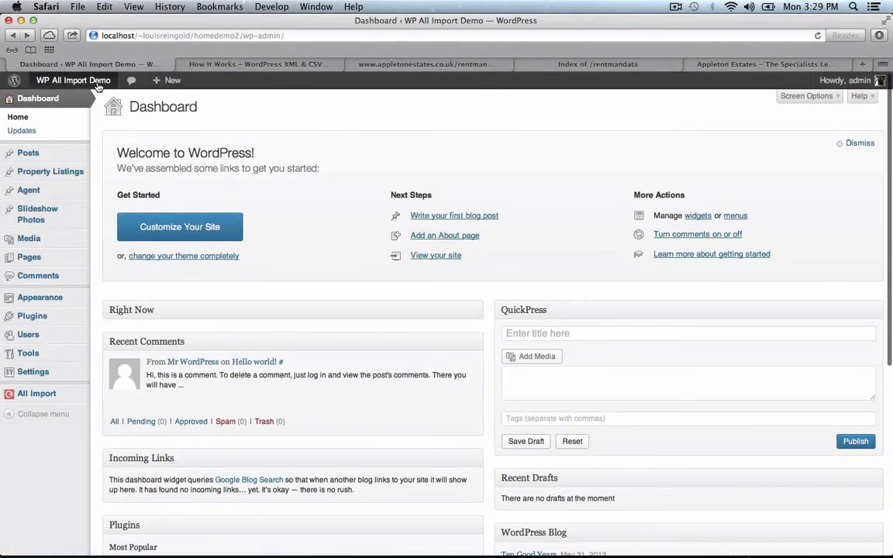
- View the demo front page with its blank slider and empty Recent Listings, then show the AppletonEstates feed
click(96, 82)
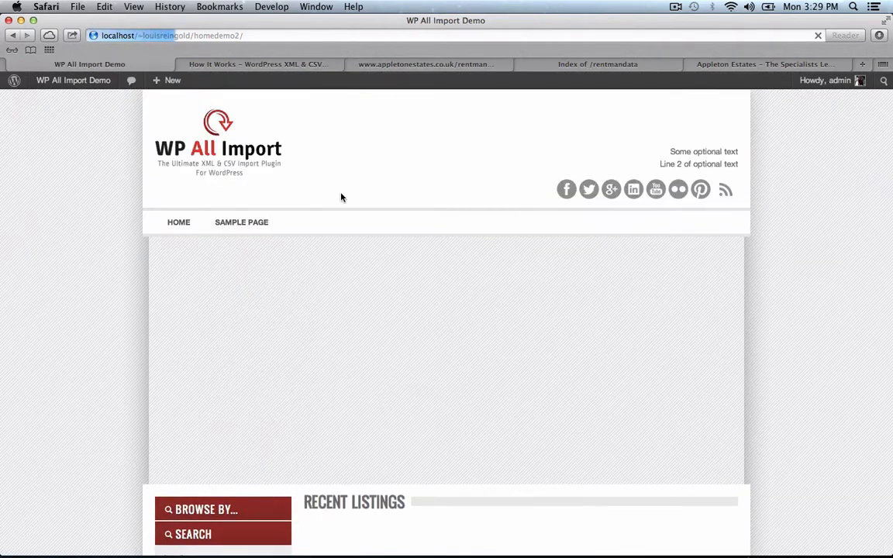
scroll(423, 308, down, 2)
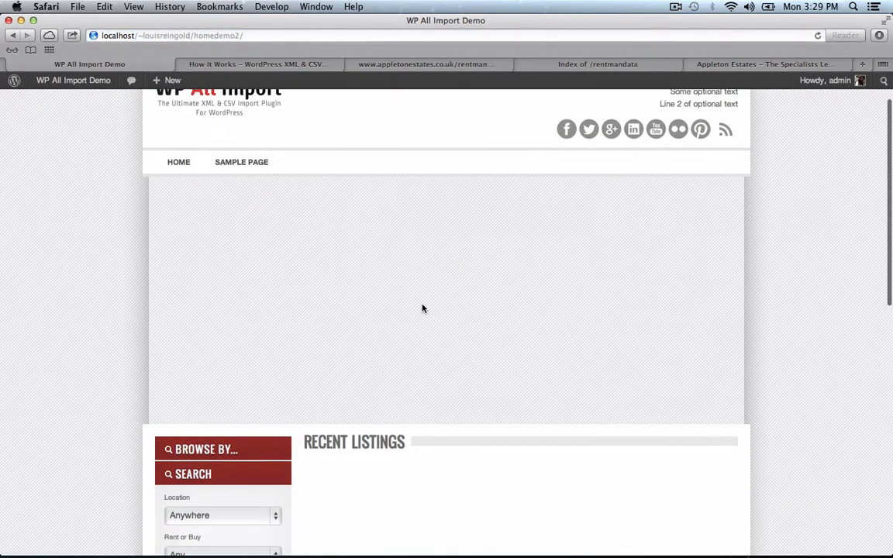
scroll(423, 308, down, 5)
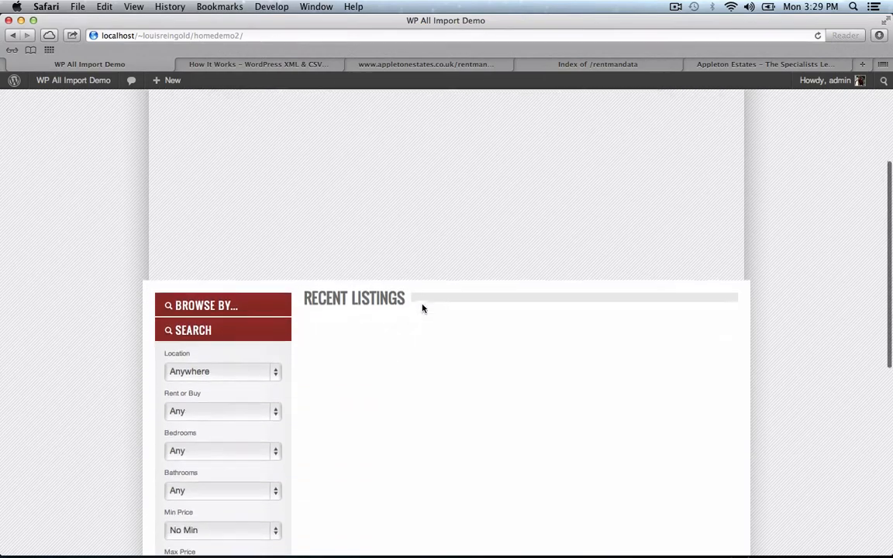
scroll(423, 309, up, 6)
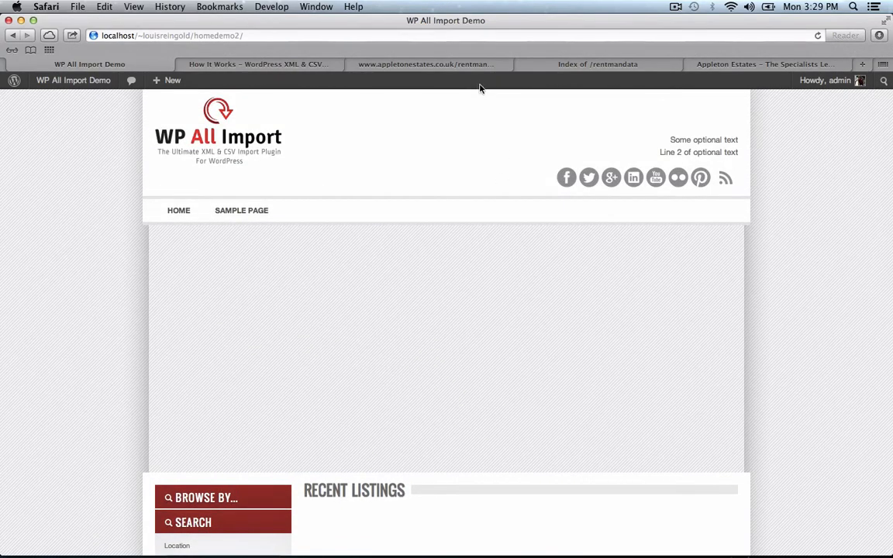
click(419, 64)
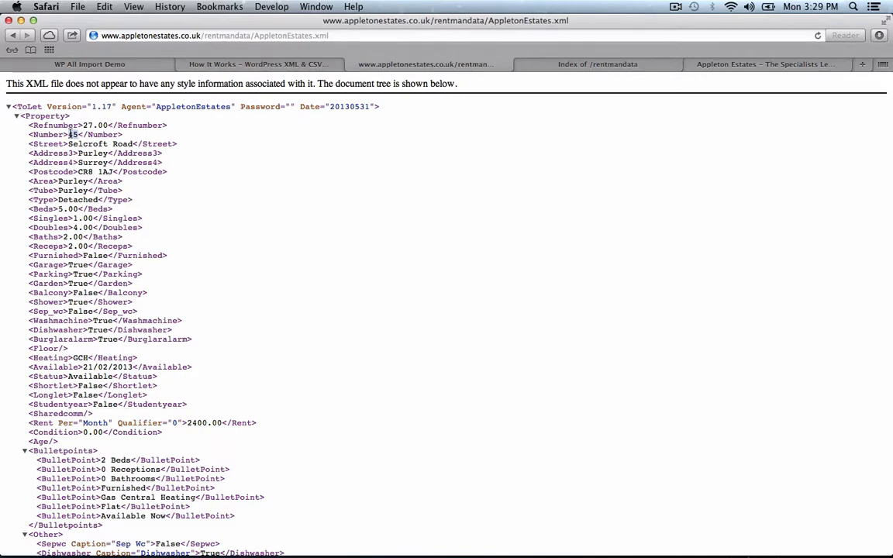
- Highlight Selcroft and Purley in the feed's address data, then return to the WP All Import Demo site
double_click(80, 141)
double_click(83, 153)
scroll(77, 233, down, 10)
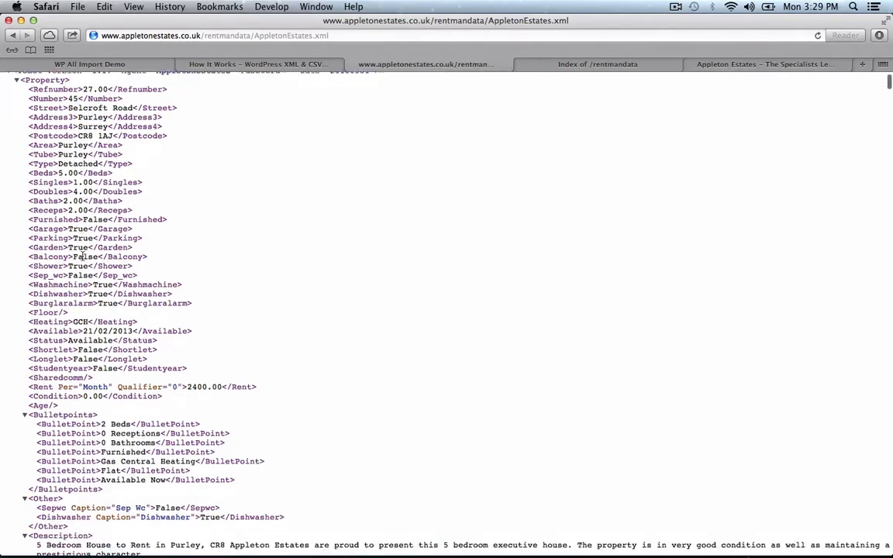
scroll(82, 256, up, 15)
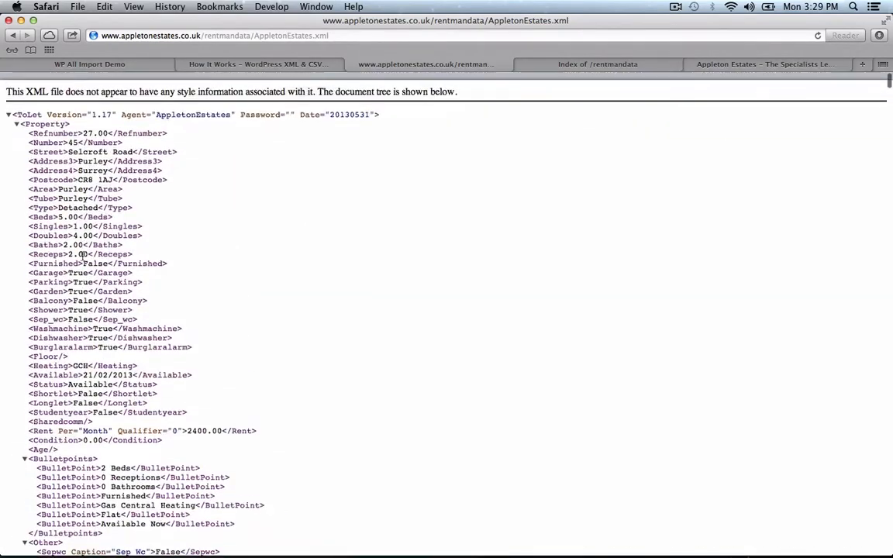
click(116, 64)
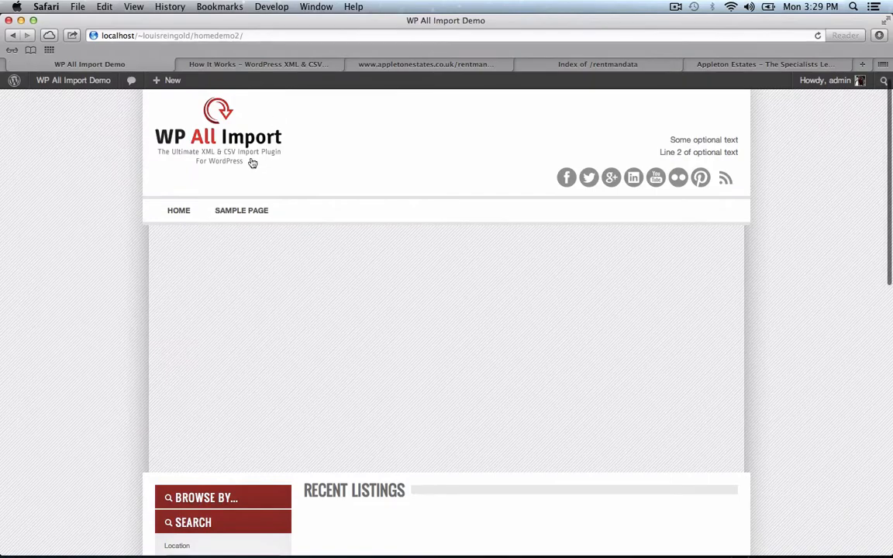
- From the dashboard's Listings menu, start a new property listing
click(86, 81)
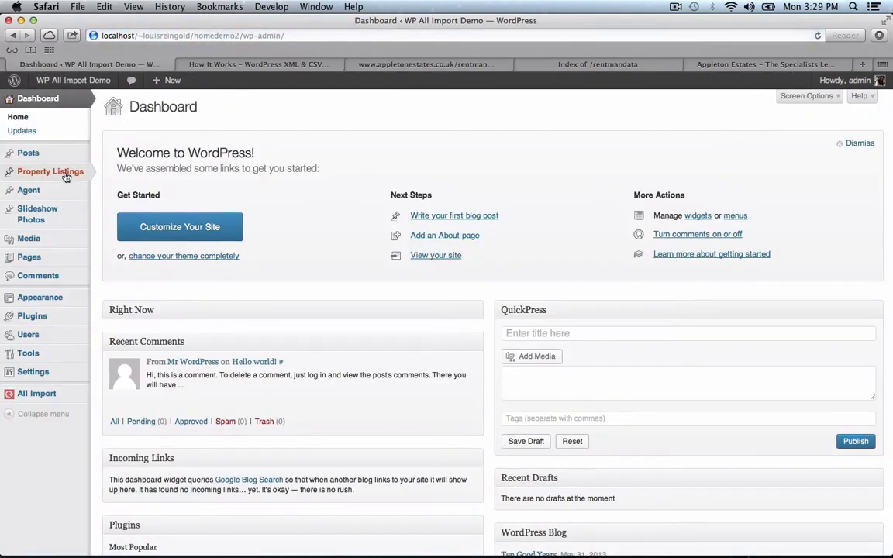
click(66, 172)
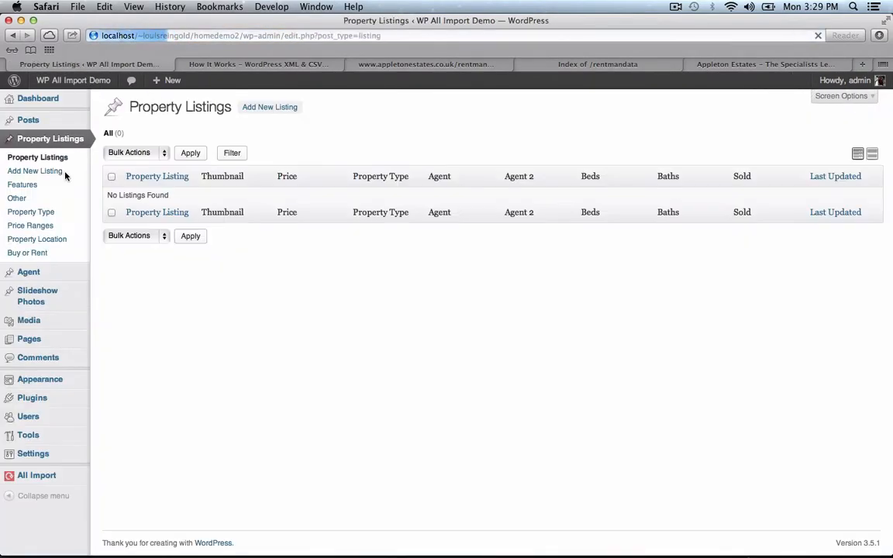
click(283, 112)
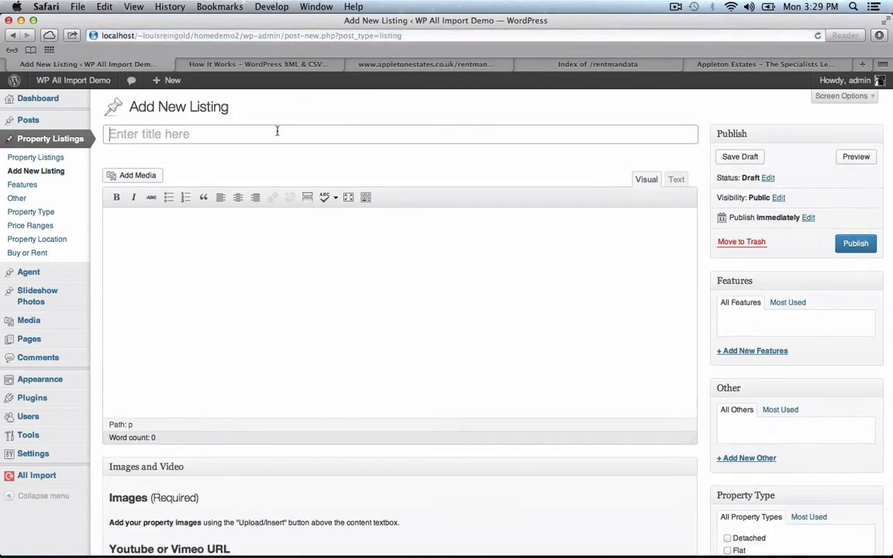
- Enter 'Example Title' as the listing title and 'Example' as its body content
click(277, 131)
text(Example Title)
key(Tab)
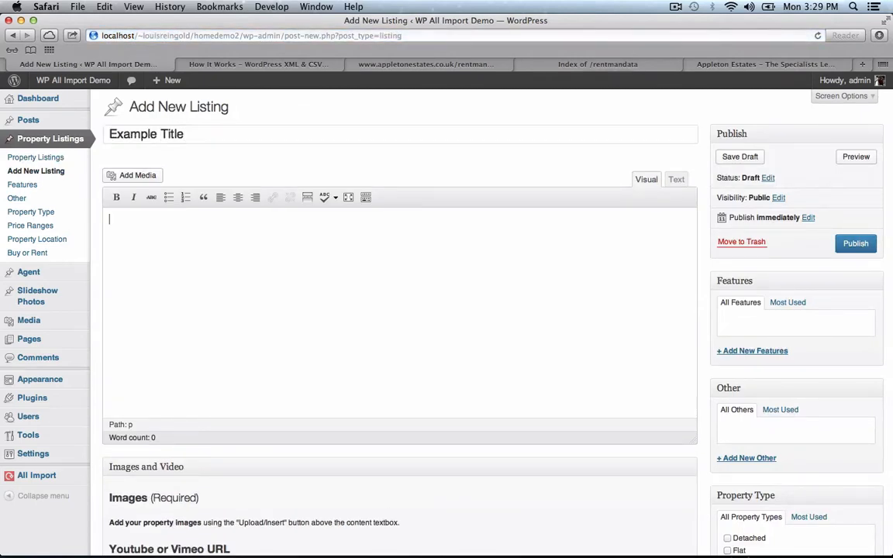
text(Example content.)
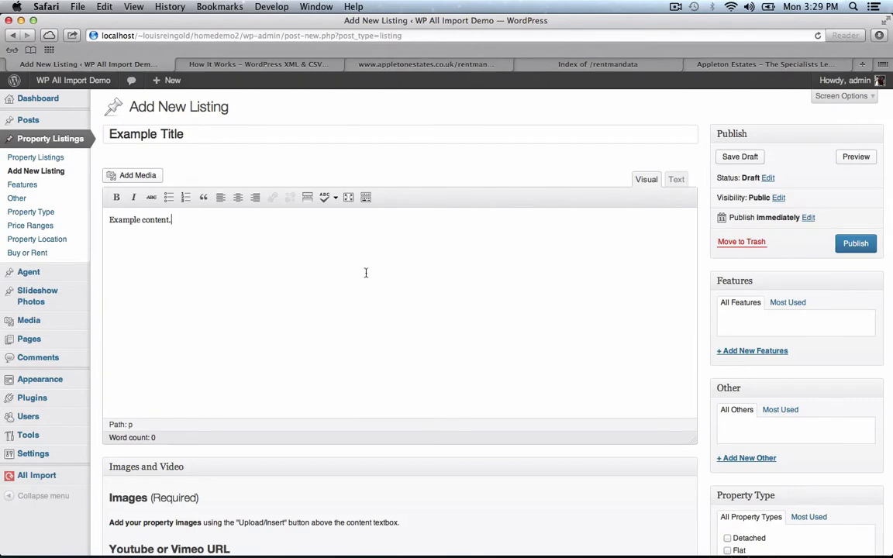
scroll(372, 311, down, 6)
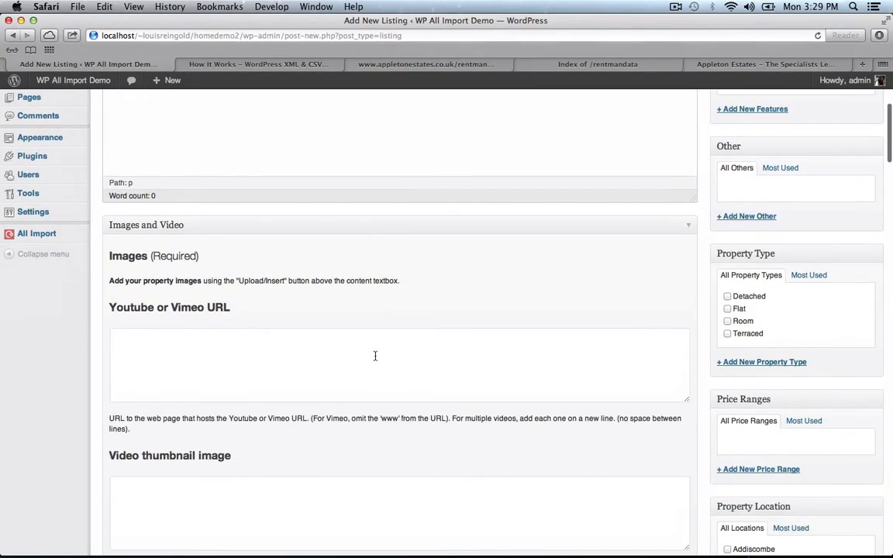
click(320, 356)
scroll(320, 356, down, 8)
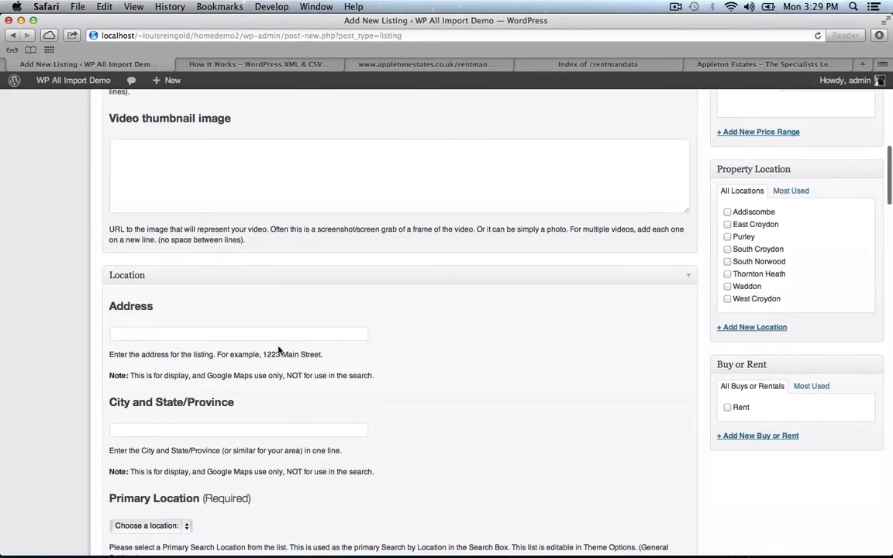
click(266, 335)
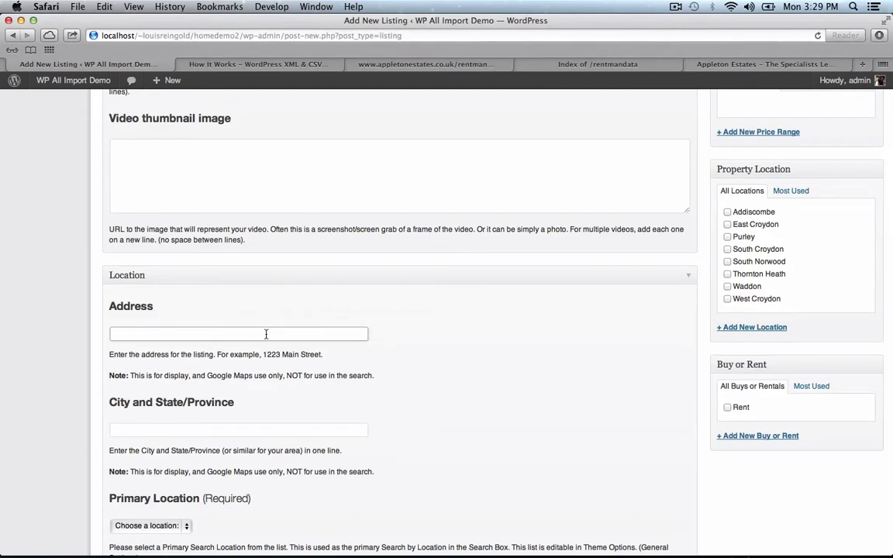
- Enter the street address '123 Main St' and the city Agoura, CA
click(194, 334)
text(123 MAin St)
key(BackSpace)
text(a)
click(145, 429)
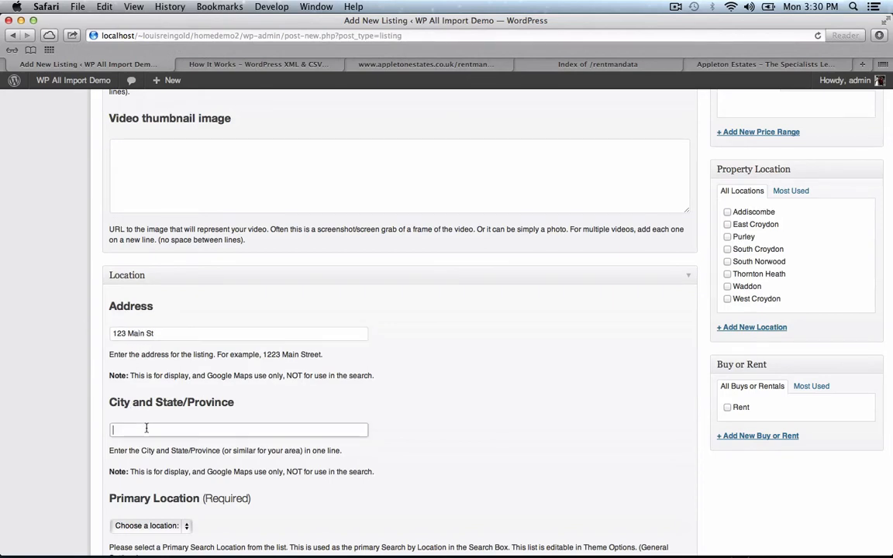
text(Agoura, CA)
scroll(330, 370, down, 8)
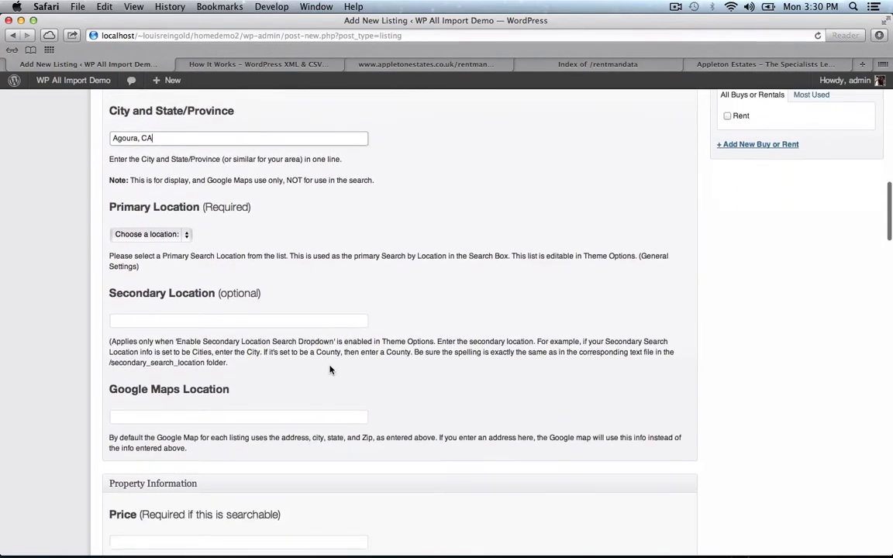
scroll(329, 370, down, 3)
- Set map location '123 Main St, Agoura, CA 91301', price text '$1000 / month', and 2 bedrooms
click(232, 272)
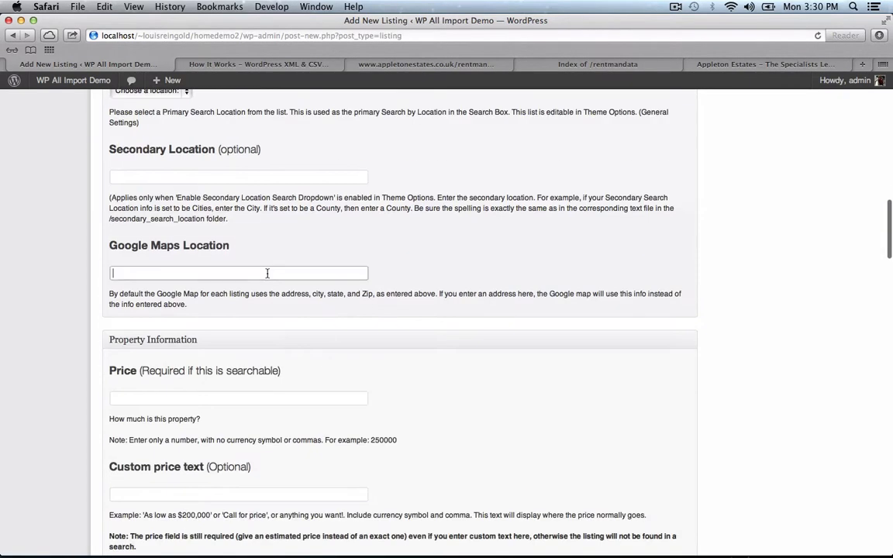
text(123 Main St, Agoura, CA 91301)
scroll(332, 336, down, 4)
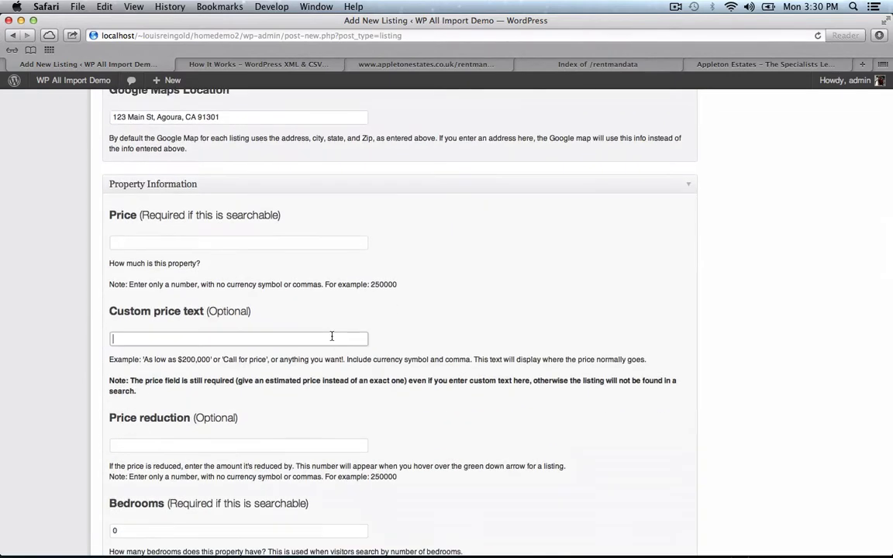
click(332, 336)
text($1000 / month)
scroll(496, 422, down, 5)
double_click(152, 338)
text(2)
click(154, 413)
- Set the date available to 01/15/2014 and choose the Reduced banner
scroll(154, 414, down, 20)
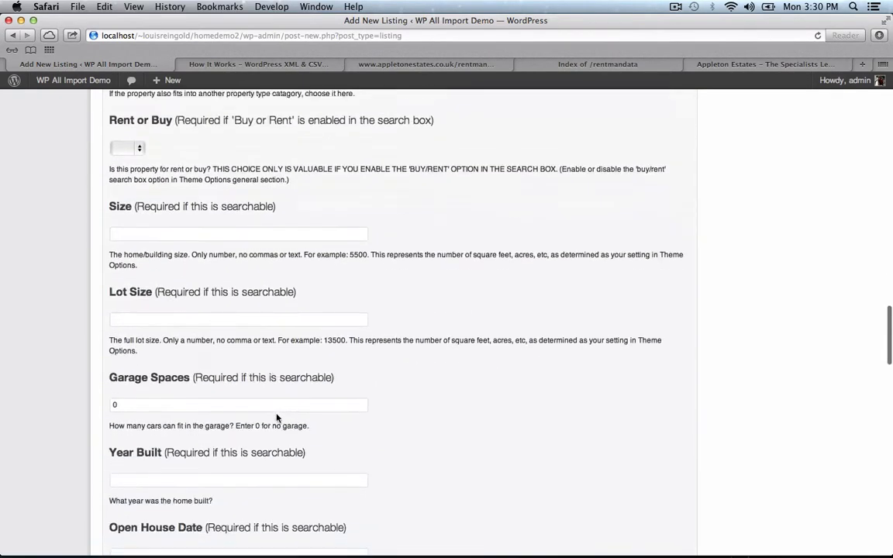
scroll(277, 419, down, 4)
click(255, 374)
text(01/15/2014)
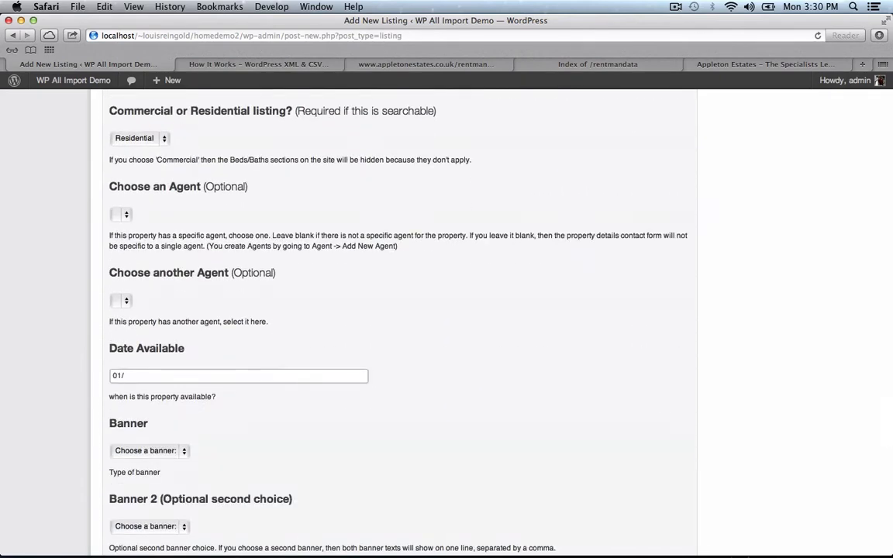
scroll(335, 434, down, 1)
scroll(335, 434, down, 3)
click(150, 265)
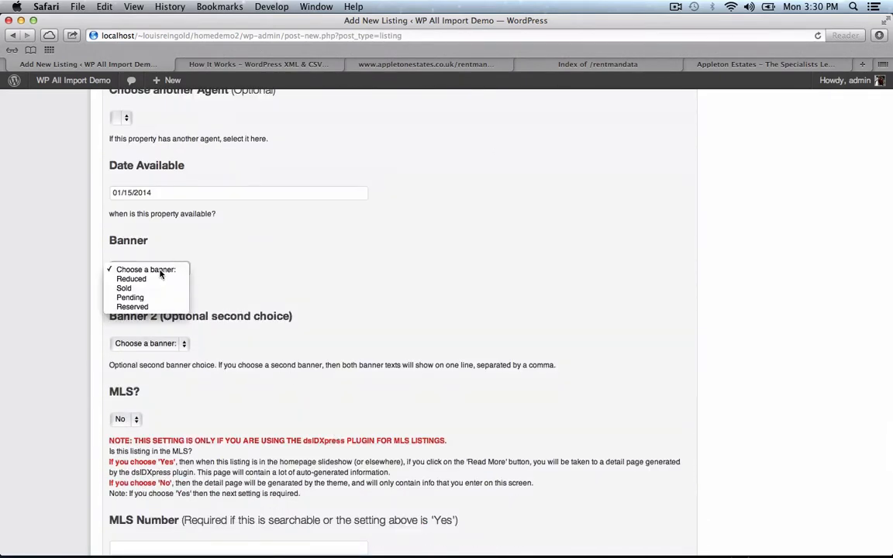
click(166, 278)
- Publish the Example Title listing and start a new WP All Import import
scroll(252, 315, down, 3)
scroll(252, 315, down, 14)
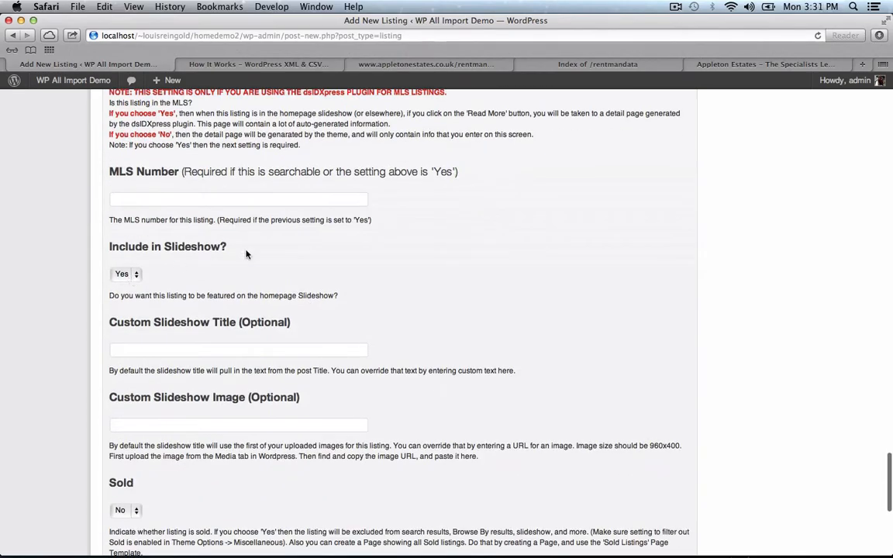
scroll(397, 339, up, 20)
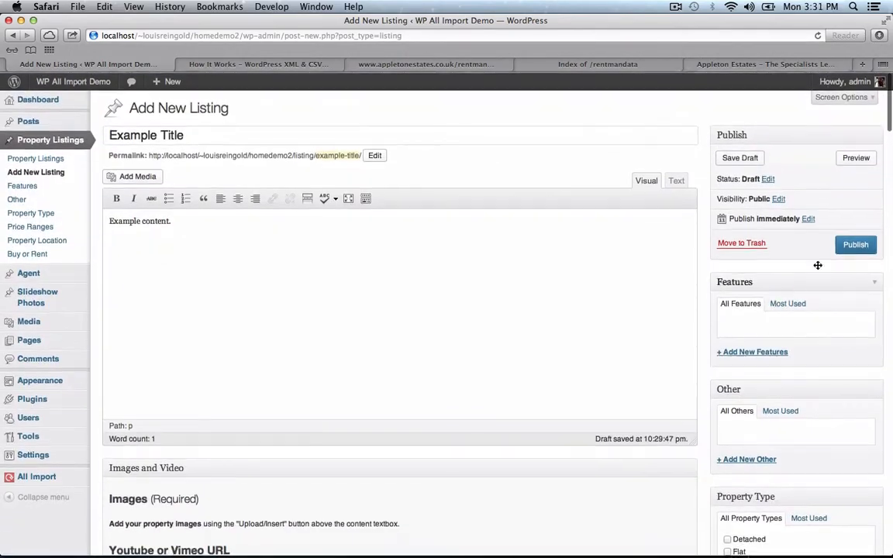
click(856, 244)
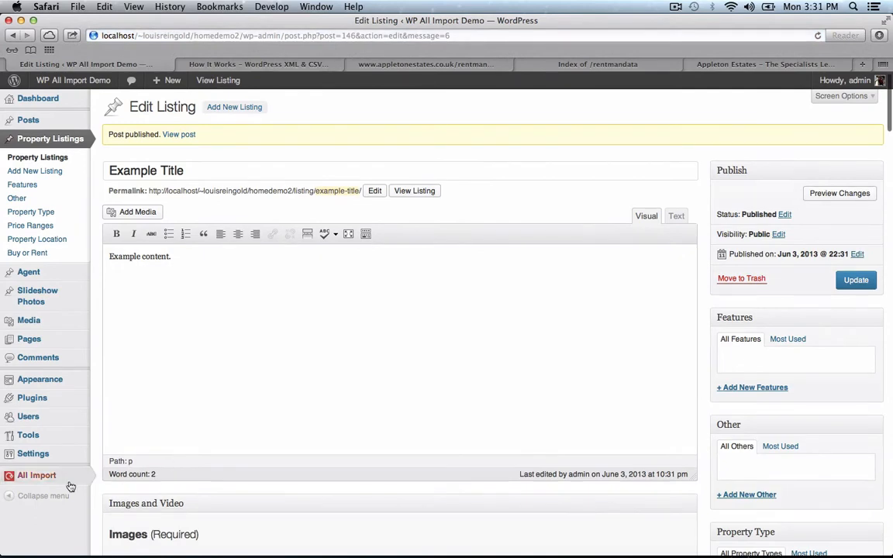
mouse_move(85, 475)
click(130, 477)
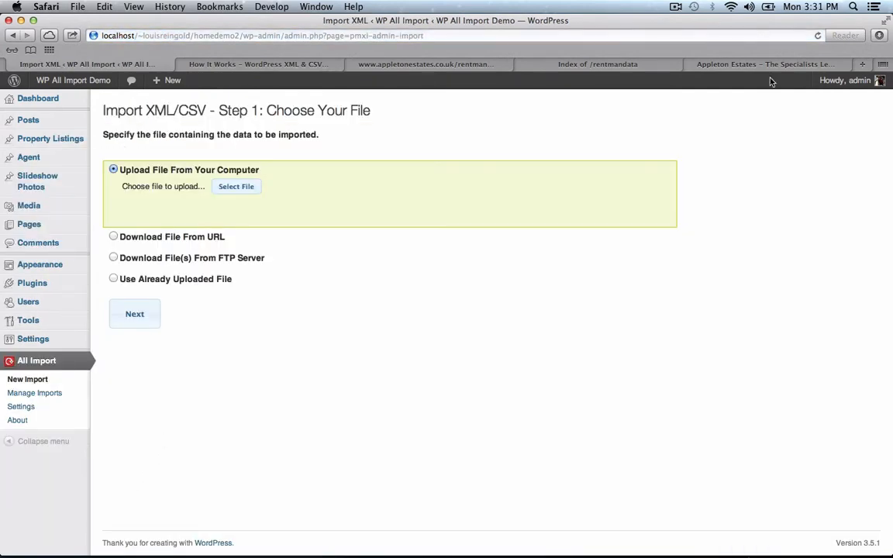
- Import AppletonEstates.xml from its feed URL via Download File From URL, accepting its 30 Property records
click(426, 63)
click(448, 37)
key(super+c)
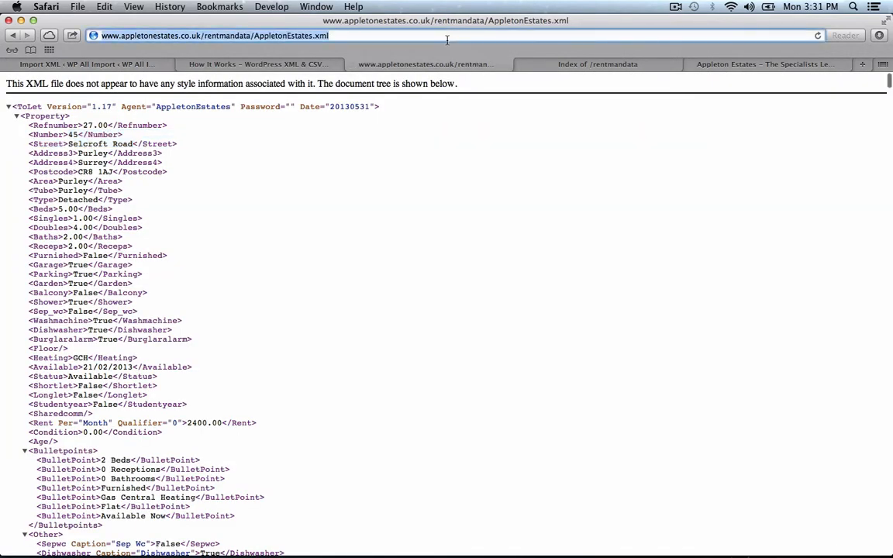
click(133, 65)
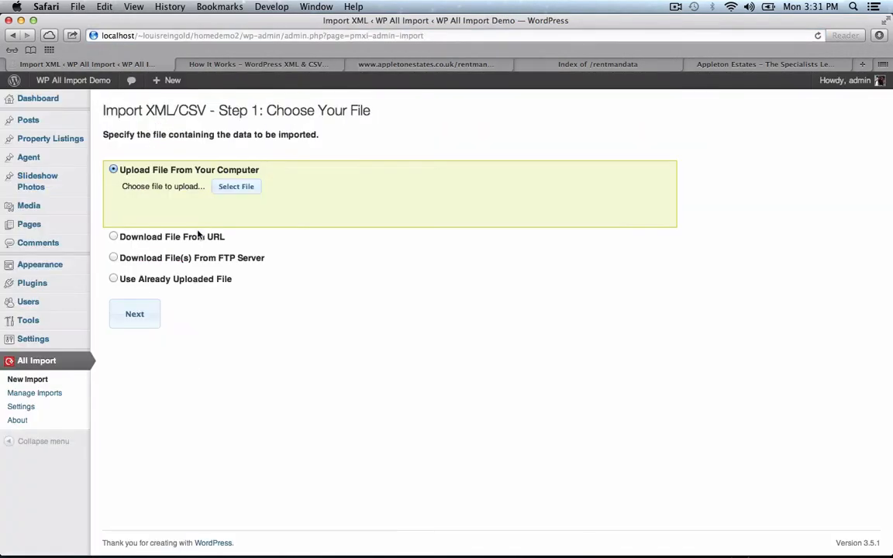
click(200, 237)
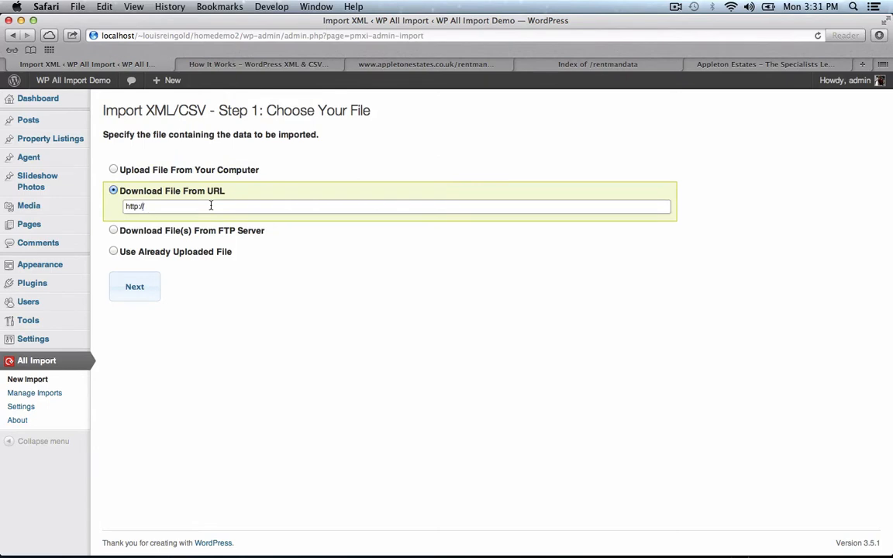
click(210, 205)
key(super+v)
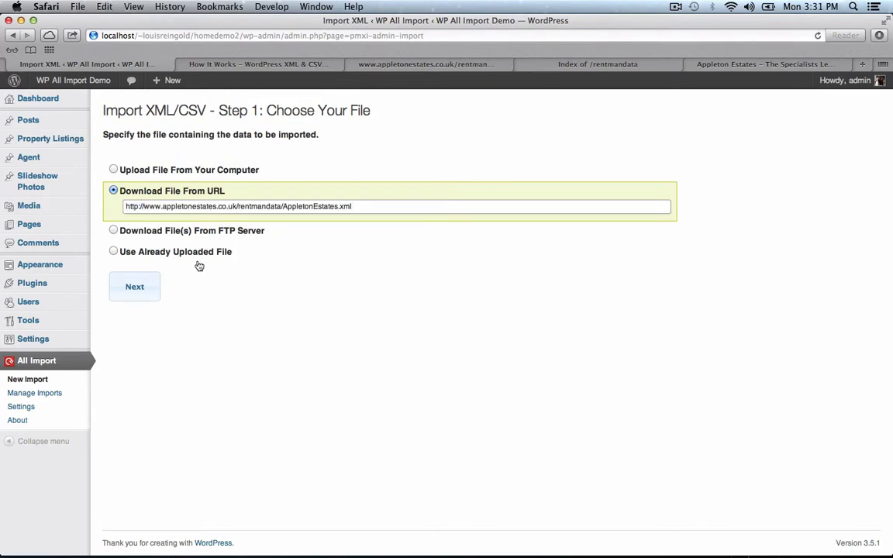
click(145, 299)
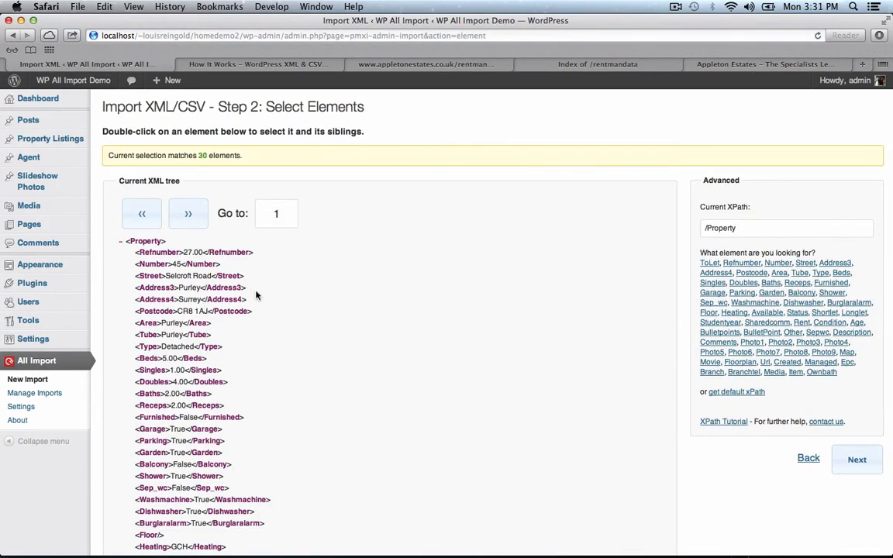
scroll(287, 308, down, 1)
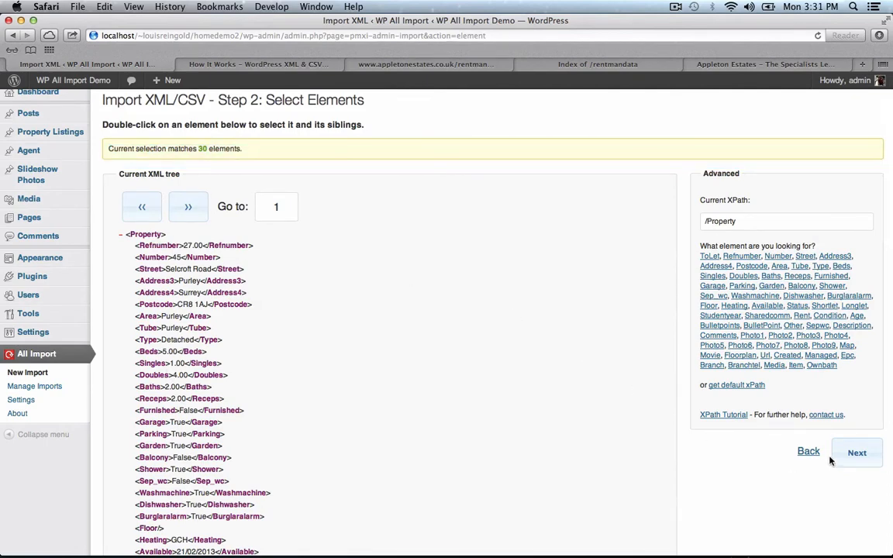
click(855, 454)
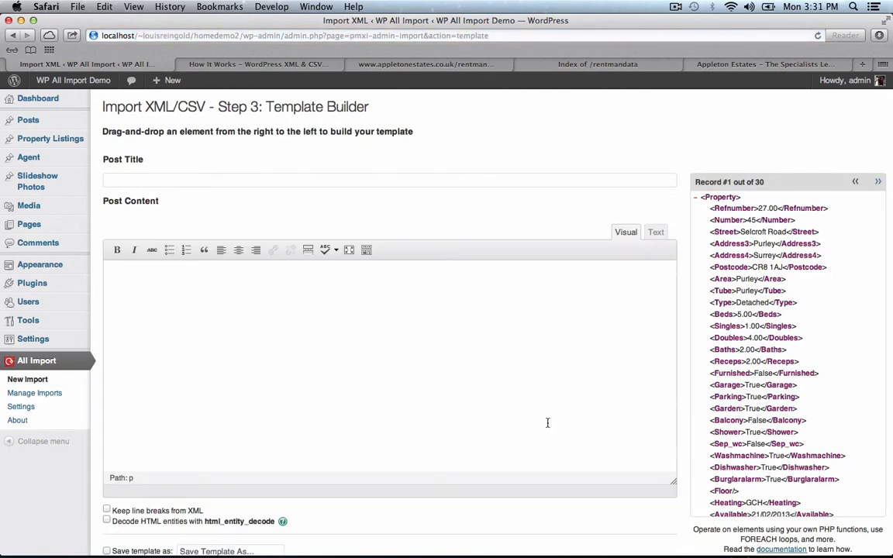
- Build the post title as {Number} {Street}, {Address3} from the feed fields
drag(741, 226, 500, 179)
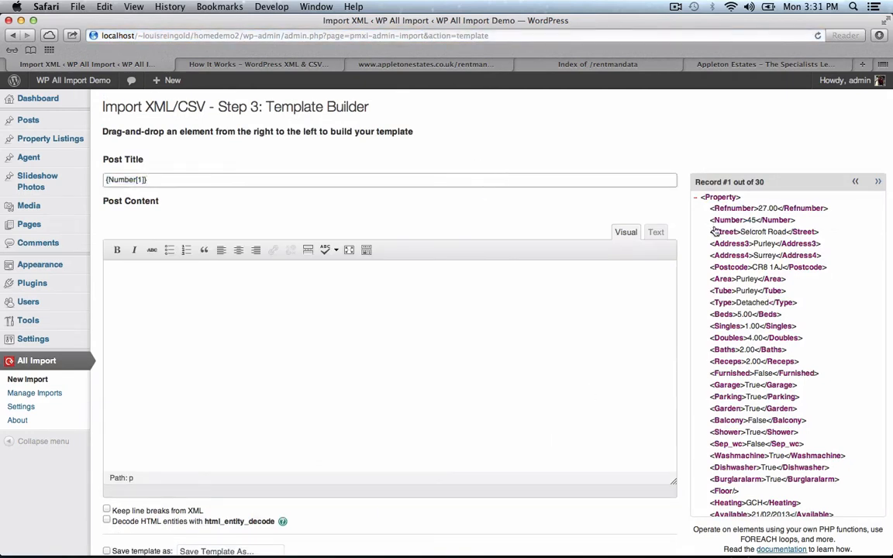
drag(723, 233, 606, 195)
drag(700, 233, 494, 185)
click(513, 180)
drag(729, 247, 475, 182)
- Put the Comments element into the post content and preview the resulting post
click(489, 180)
click(513, 333)
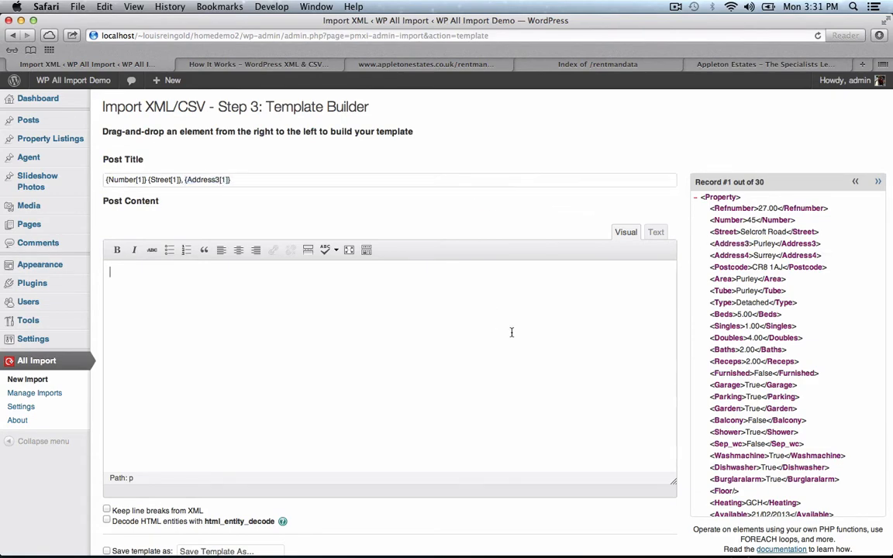
scroll(766, 338, down, 5)
scroll(766, 338, down, 7)
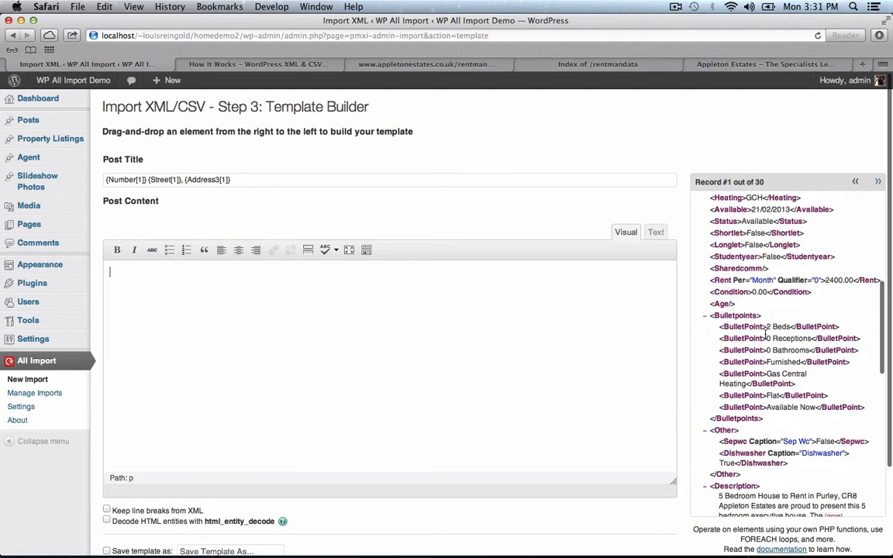
scroll(766, 334, down, 2)
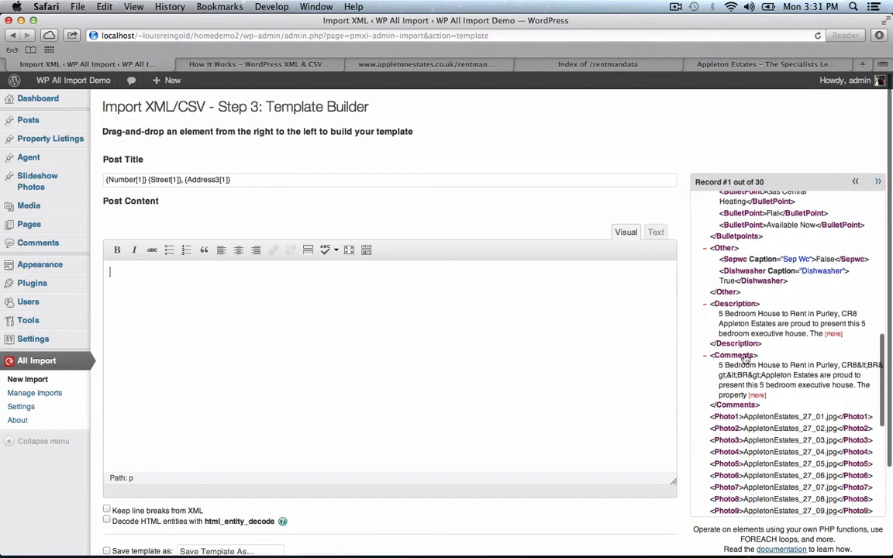
drag(744, 358, 490, 339)
scroll(490, 339, down, 3)
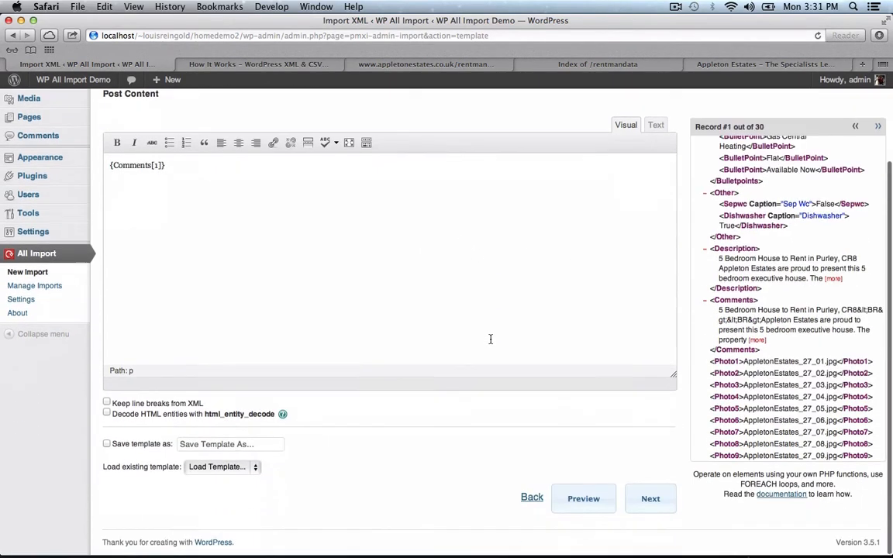
click(595, 499)
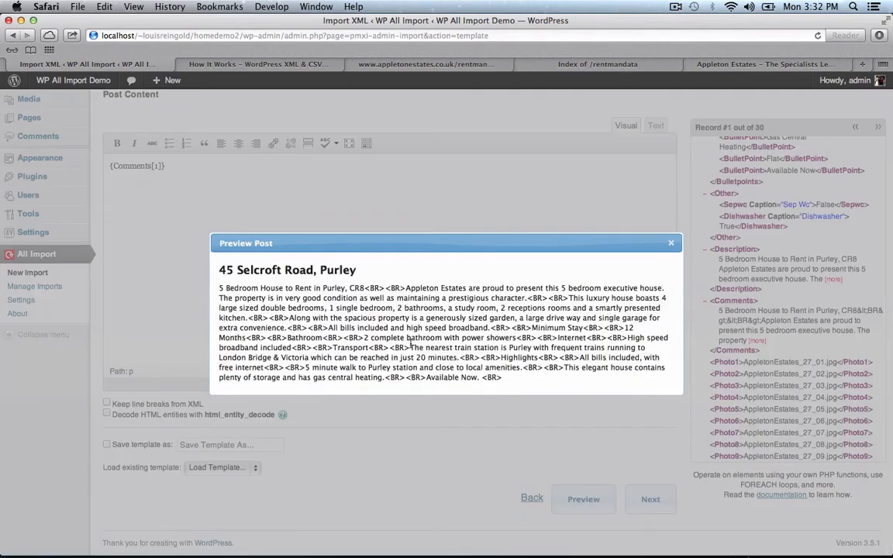
- Note the raw BR tags in the preview and enable Decode HTML entities
drag(369, 348, 402, 348)
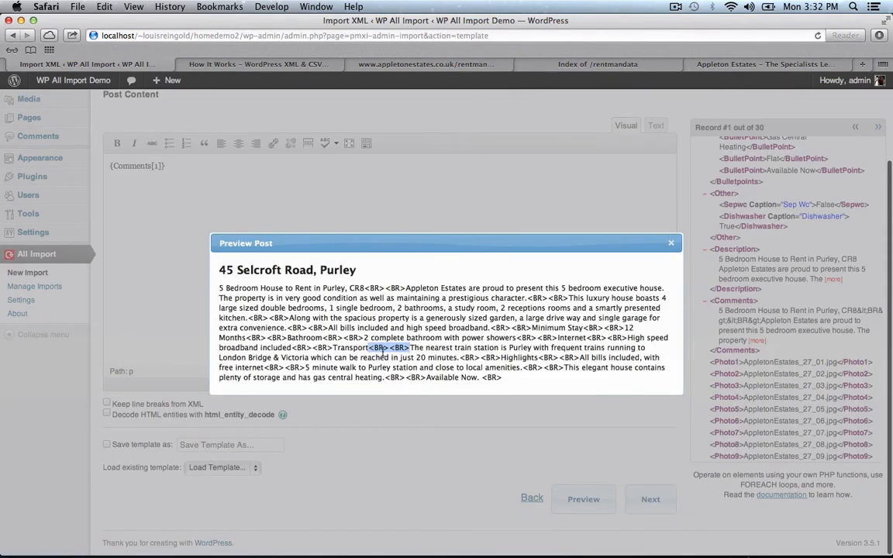
click(671, 242)
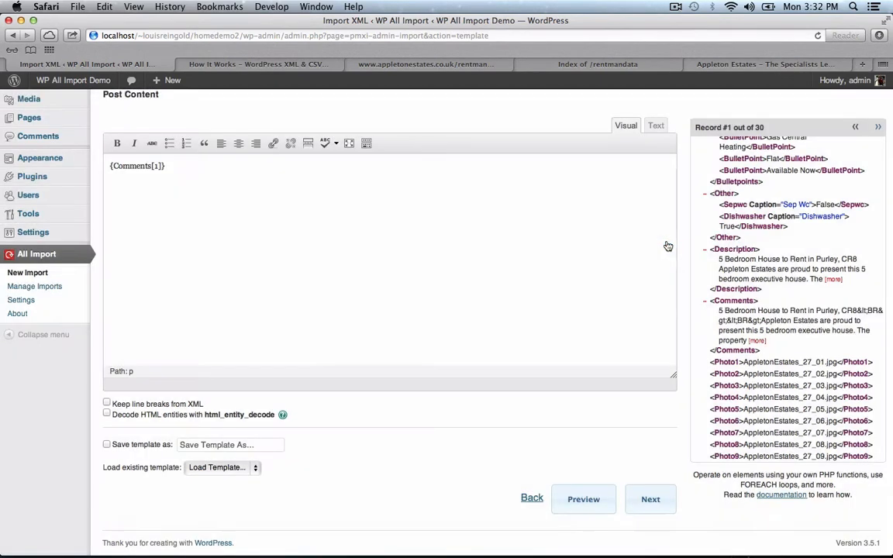
click(107, 414)
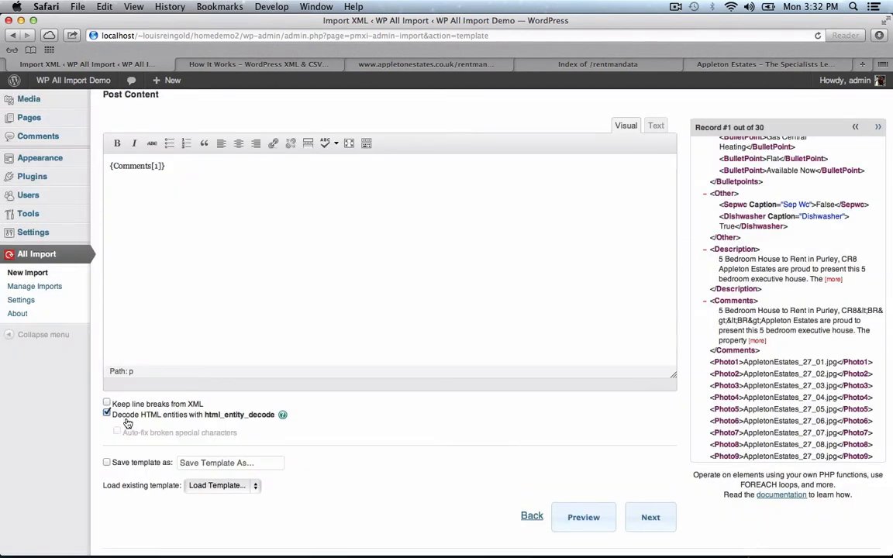
- Re-check the preview with clean paragraphs, then advance to Step 4: Options
click(577, 518)
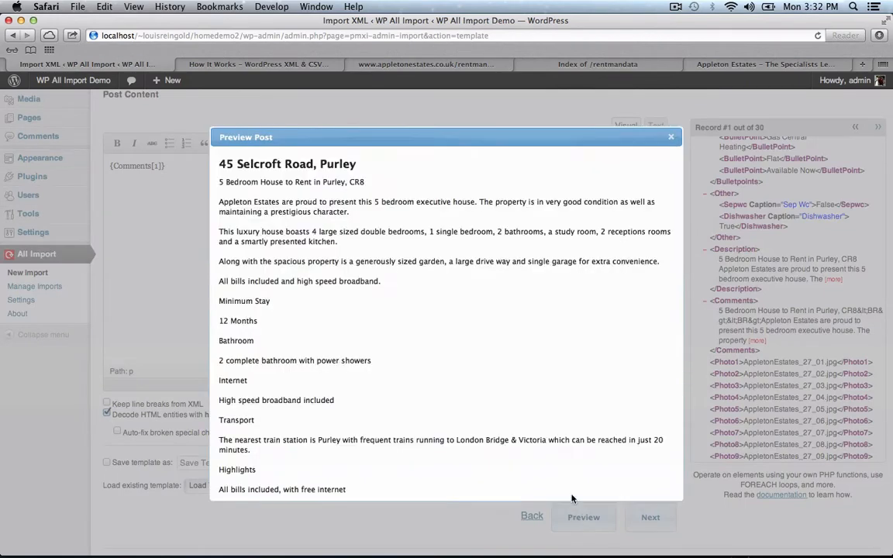
click(667, 135)
click(651, 517)
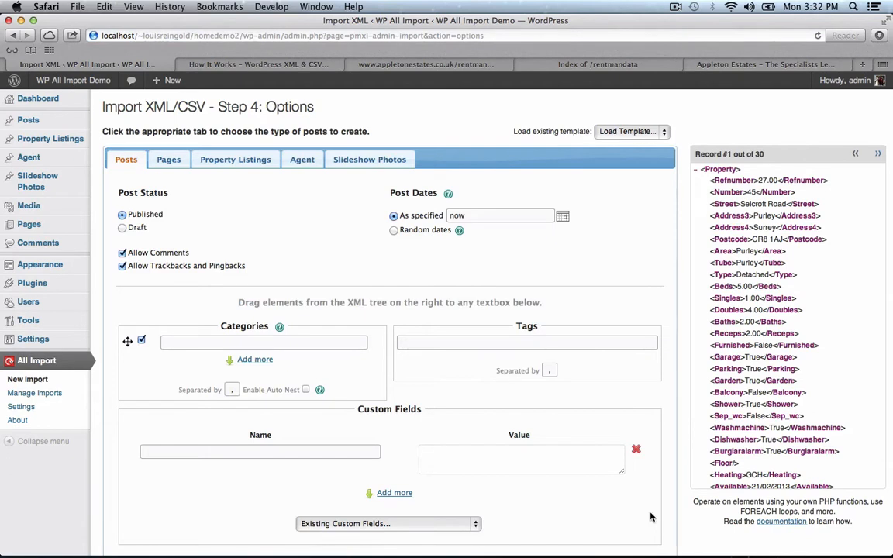
- Choose Property Listings as the post type for the imported records
mouse_move(67, 144)
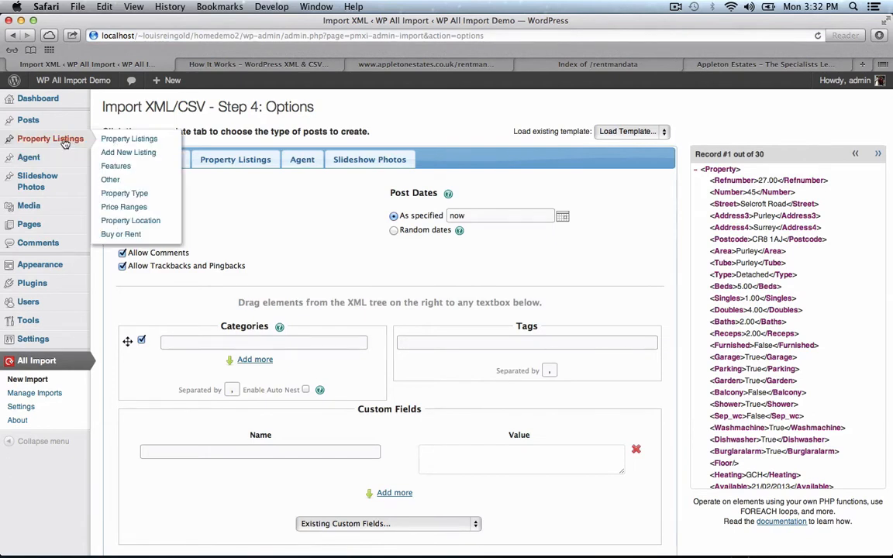
click(237, 162)
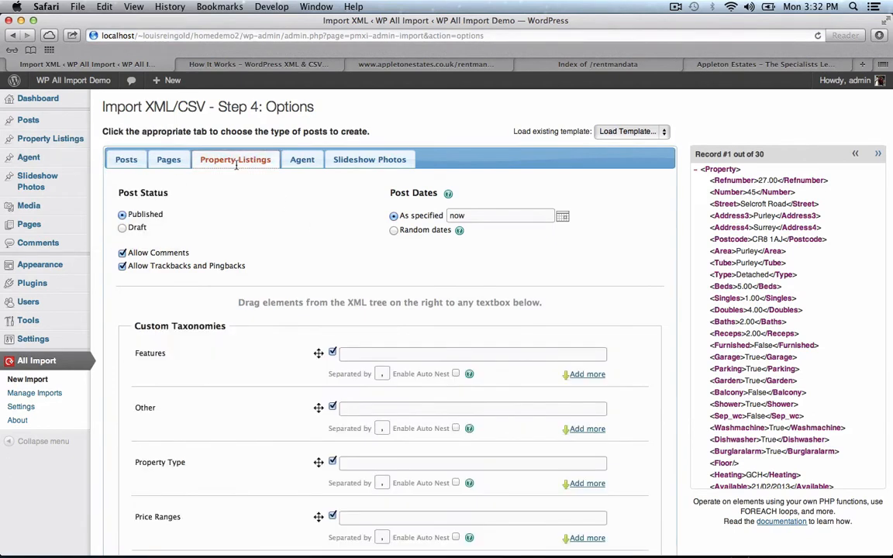
scroll(269, 195, down, 5)
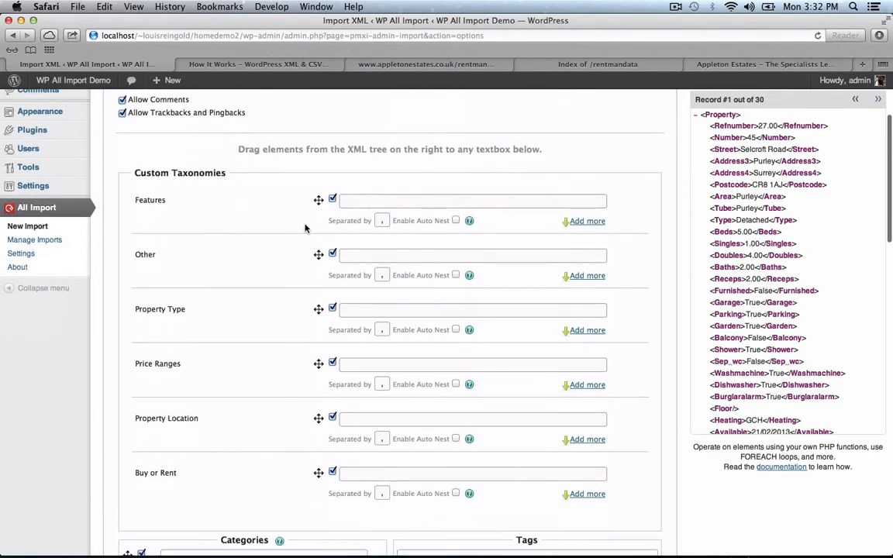
scroll(251, 281, down, 3)
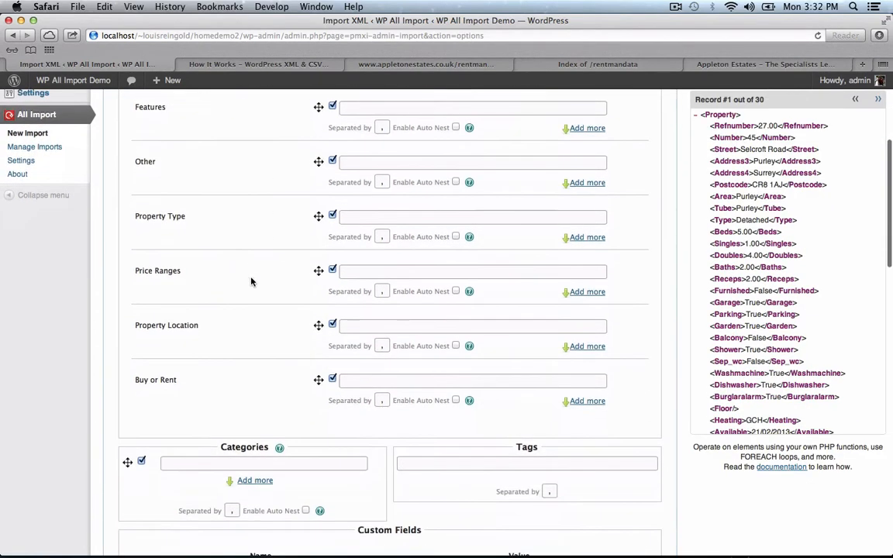
scroll(251, 282, down, 1)
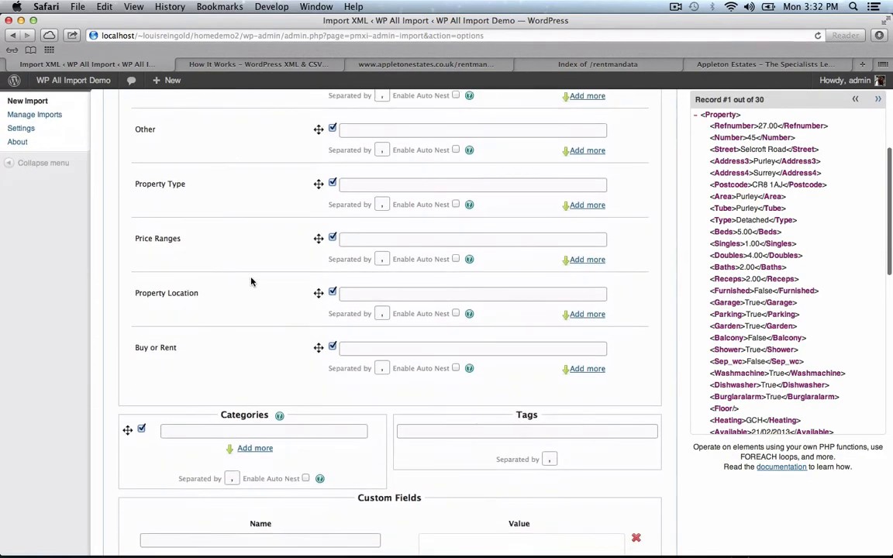
- Set the Property Location taxonomy to {Area[1]} and Buy or Rent to Rent
click(423, 294)
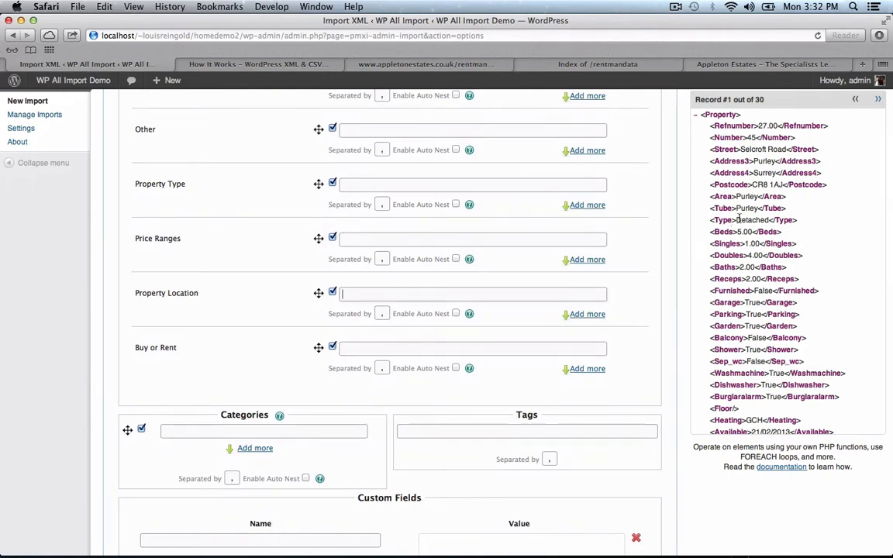
drag(721, 200, 416, 299)
click(413, 347)
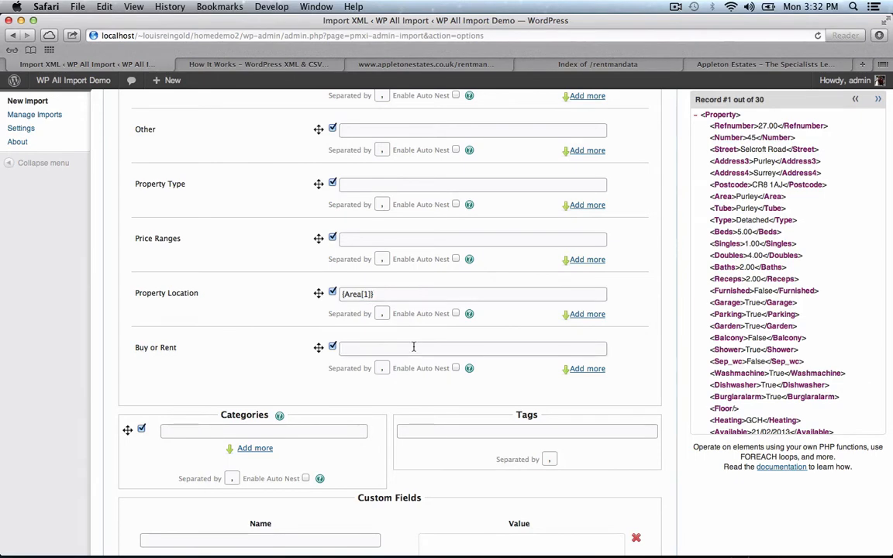
text(Rent)
scroll(225, 324, down, 10)
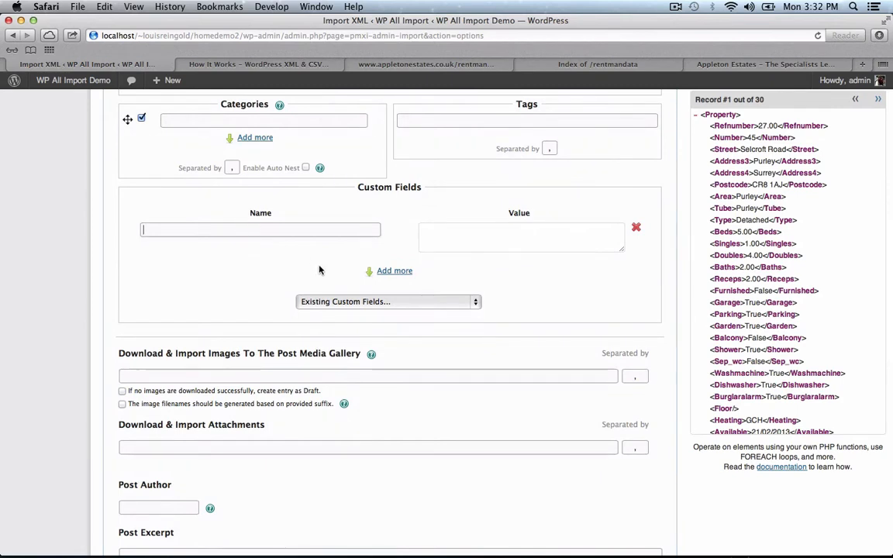
- Add the address_value custom field with the value {Number[1]} {Street[1]}
click(380, 302)
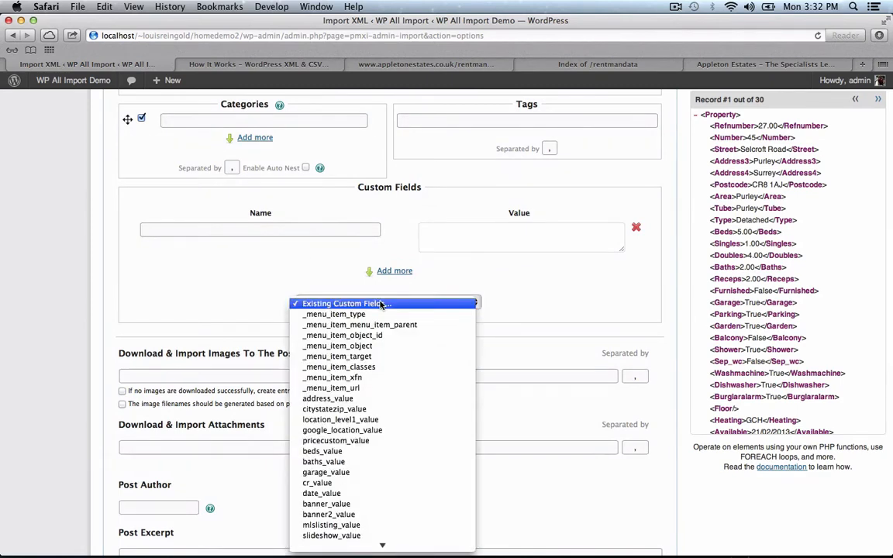
click(379, 399)
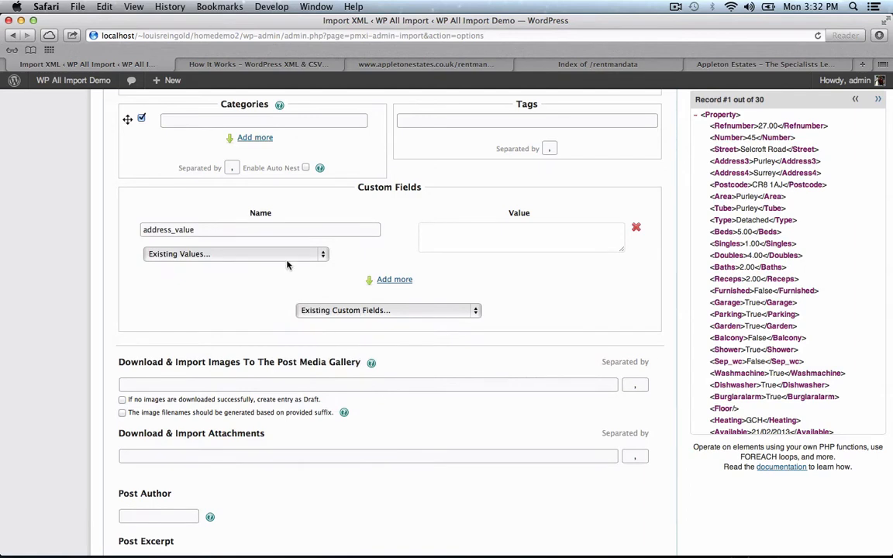
click(240, 254)
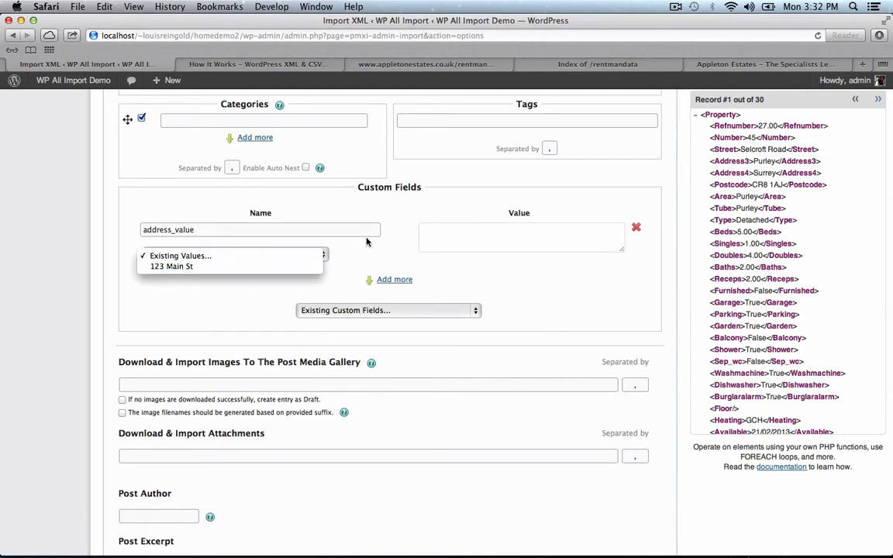
click(457, 243)
click(514, 236)
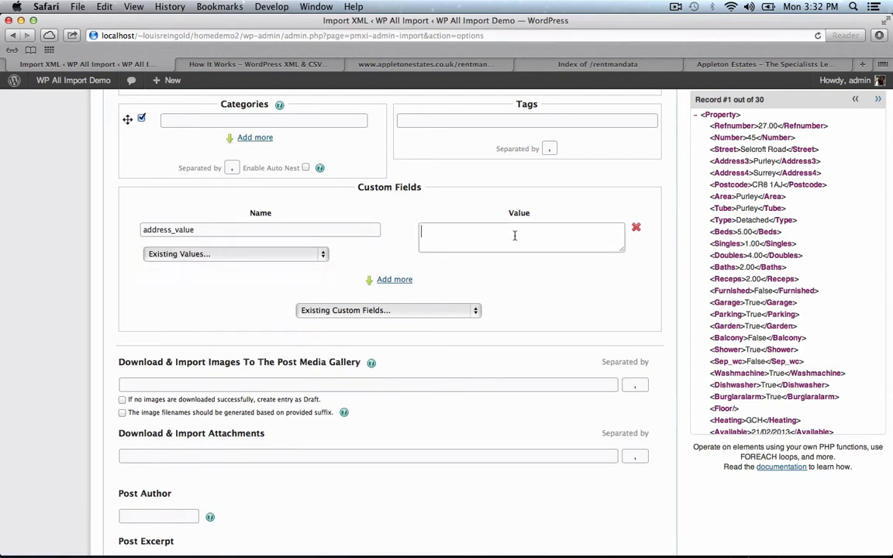
drag(729, 143, 596, 230)
click(596, 229)
drag(733, 149, 527, 236)
- Add citystatezip_value with the value {Address3[1]}, {Address4[1]} {Postcode[1]}
click(468, 309)
click(386, 418)
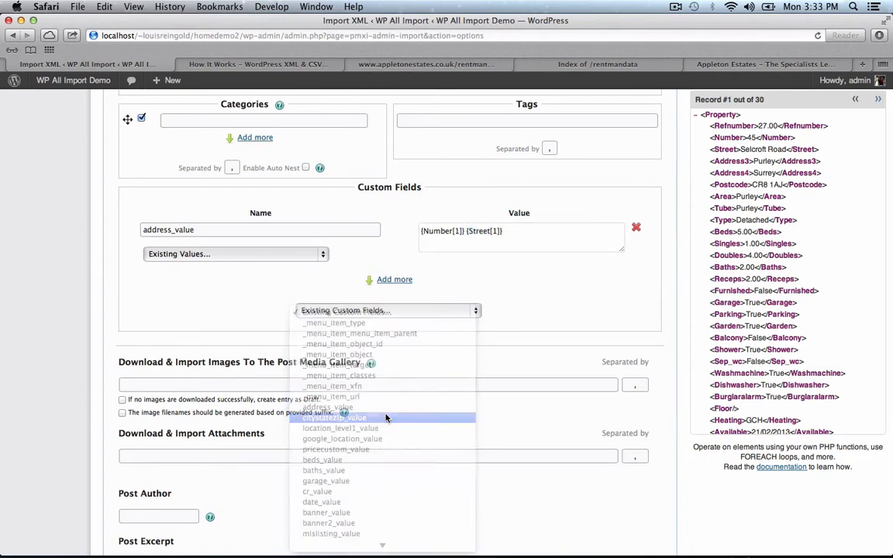
click(233, 305)
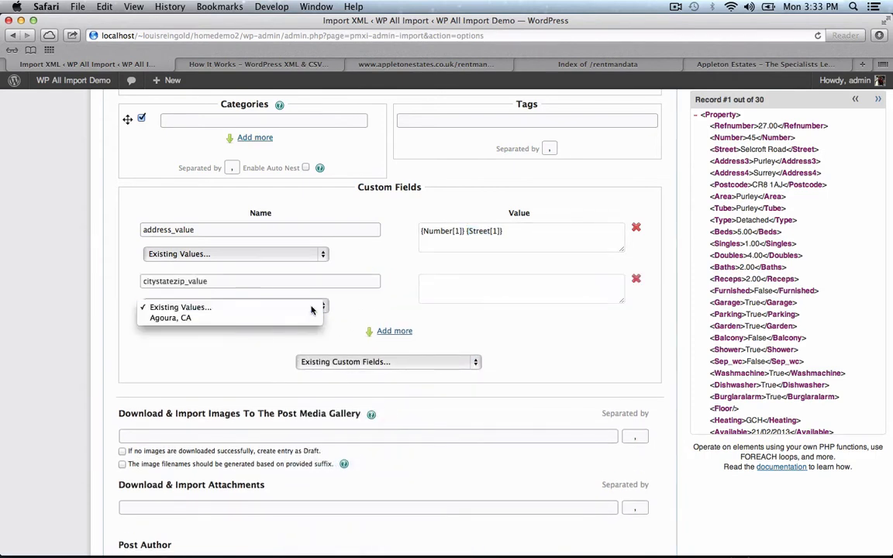
click(480, 296)
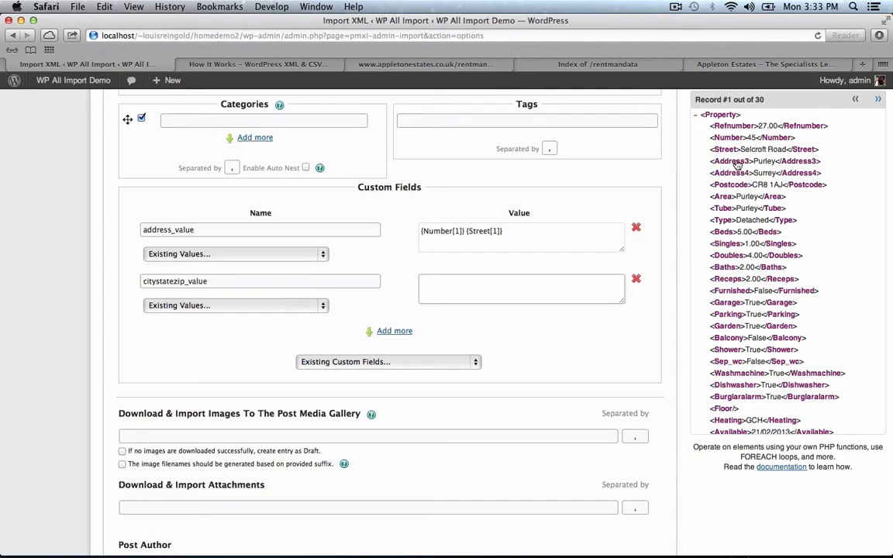
drag(737, 163, 568, 285)
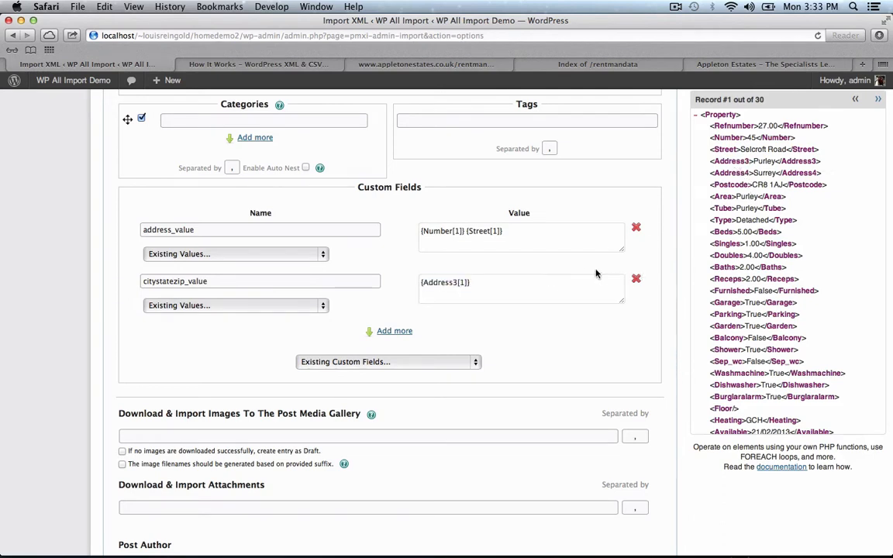
click(587, 279)
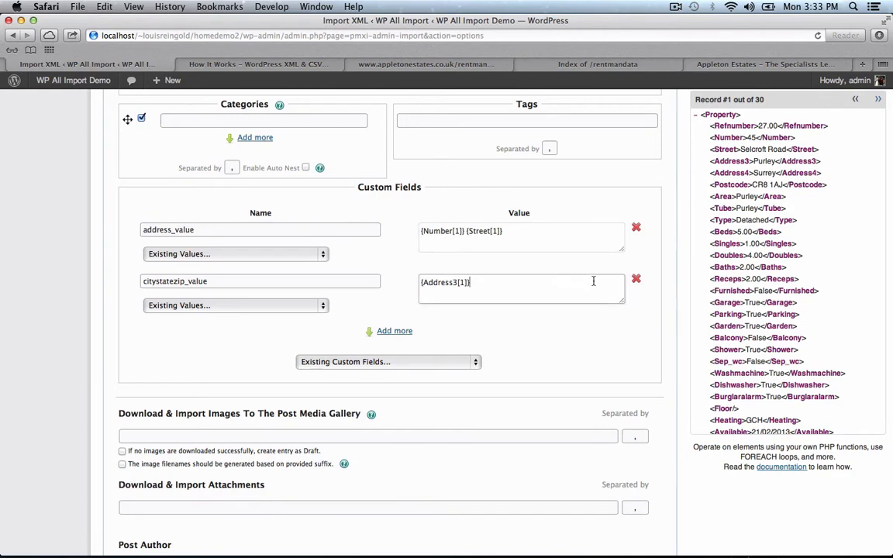
text(,)
drag(667, 172, 580, 283)
click(583, 284)
drag(736, 187, 583, 286)
click(583, 303)
click(391, 361)
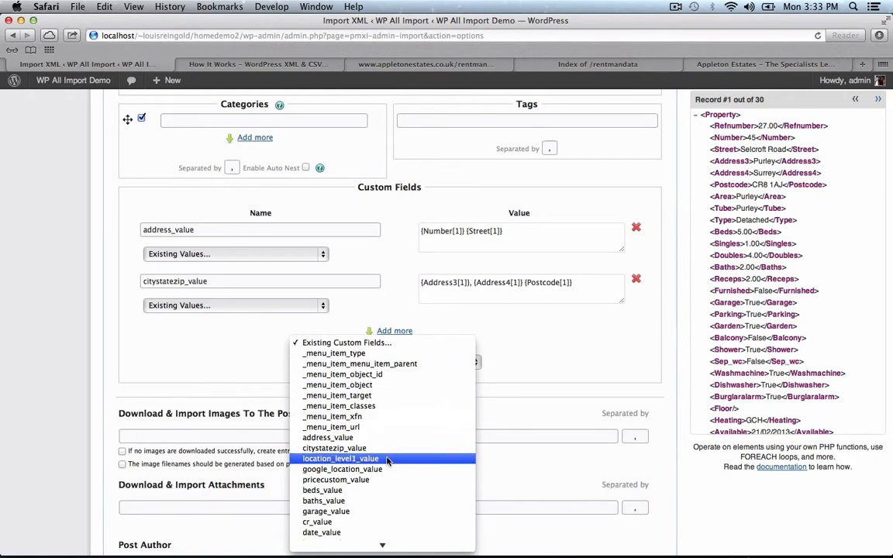
- Add google_location_value combining the street address and town/postcode formulas
click(391, 458)
click(637, 332)
click(390, 362)
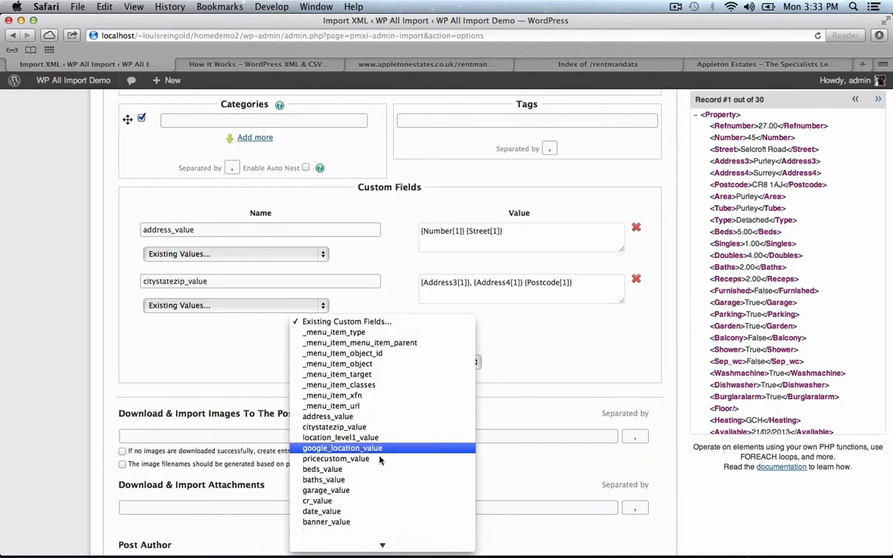
click(377, 449)
click(538, 231)
key(super+a)
key(super+c)
click(554, 340)
key(super+v)
click(569, 292)
key(super+a)
key(super+c)
click(522, 348)
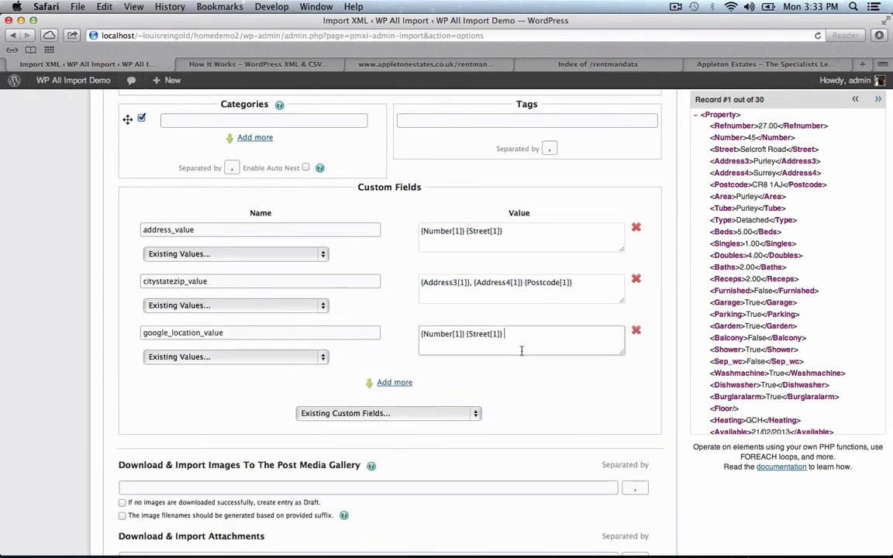
key(super+v)
scroll(473, 318, down, 1)
- Fill pricecustom_value with the Rent amount, a slash, and the rent period
click(406, 371)
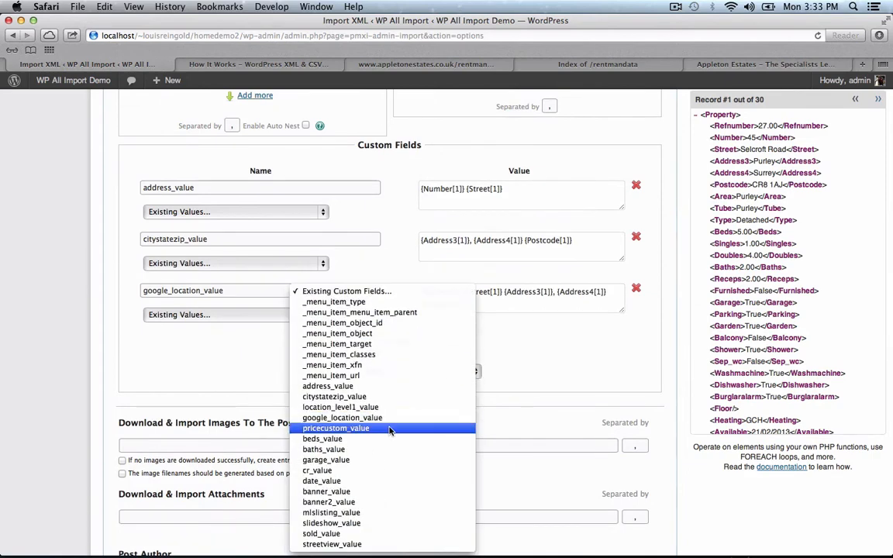
click(335, 429)
scroll(726, 324, down, 5)
drag(727, 324, 550, 293)
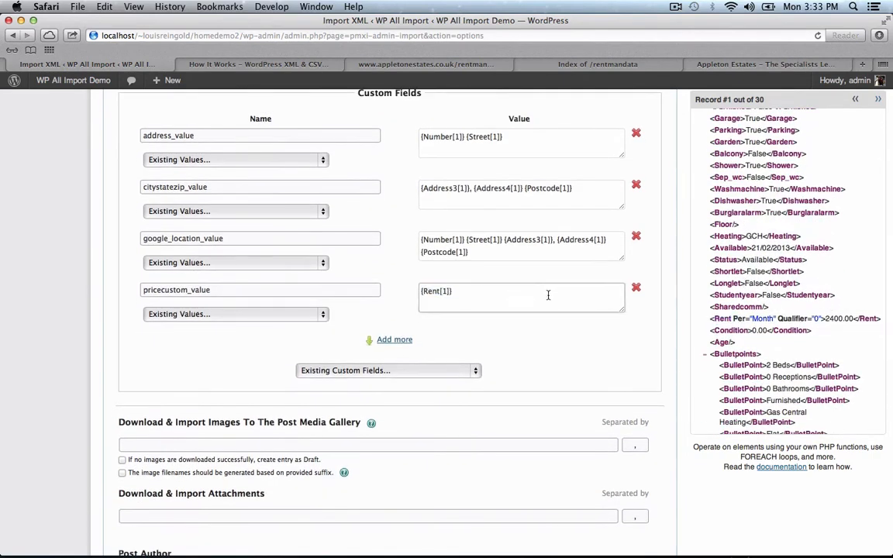
text(/)
drag(738, 319, 526, 293)
click(721, 65)
key(ctrl+Tab)
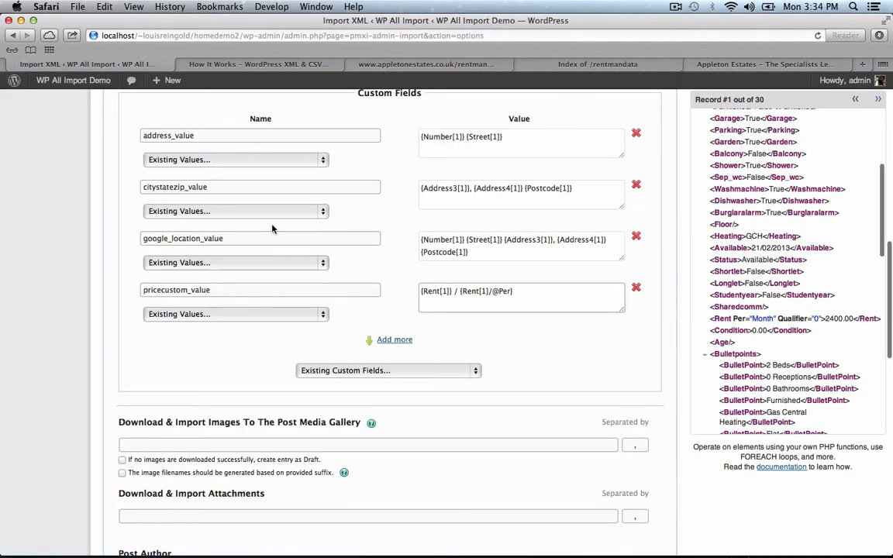
- Add beds_value and baths_value, filling beds_value with Beds wrapped in str_replace to strip '.00'
click(399, 371)
click(405, 440)
scroll(444, 380, down, 3)
click(431, 334)
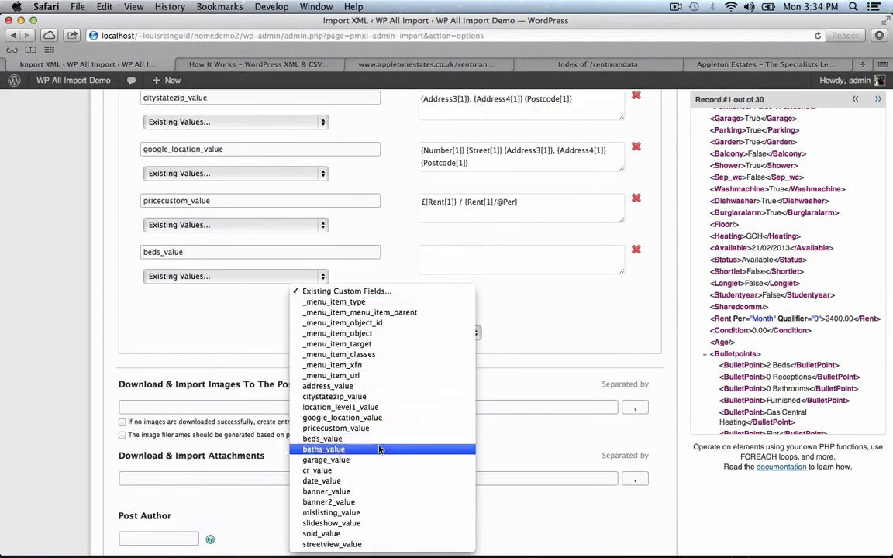
click(379, 449)
click(518, 261)
scroll(814, 244, up, 4)
drag(746, 177, 526, 259)
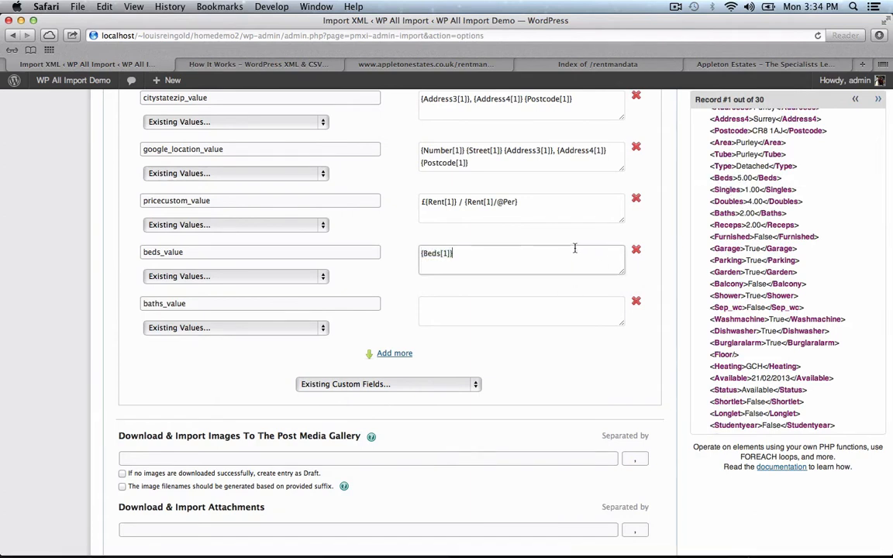
click(736, 180)
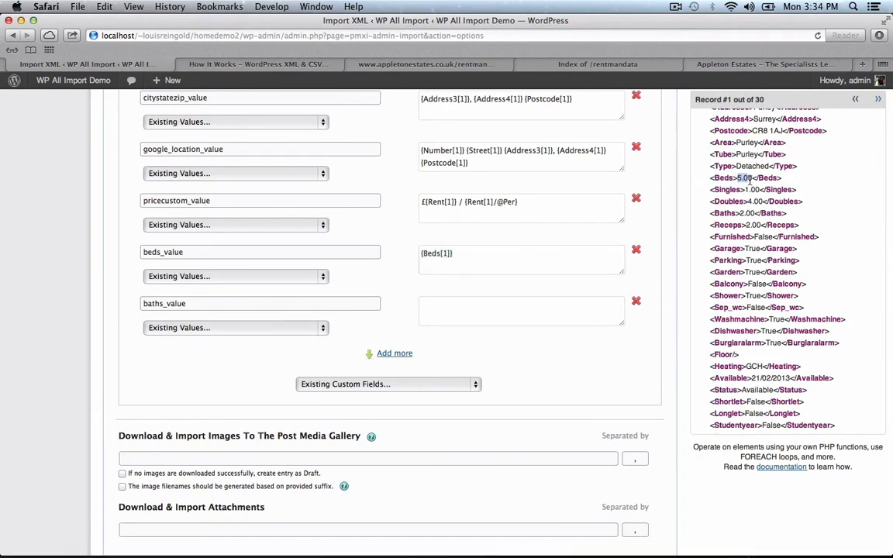
click(540, 248)
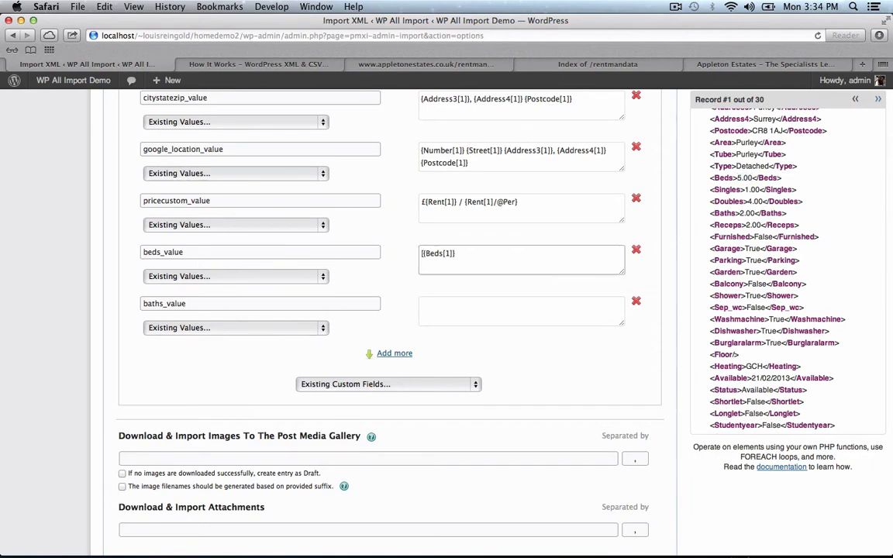
text([str_replace()
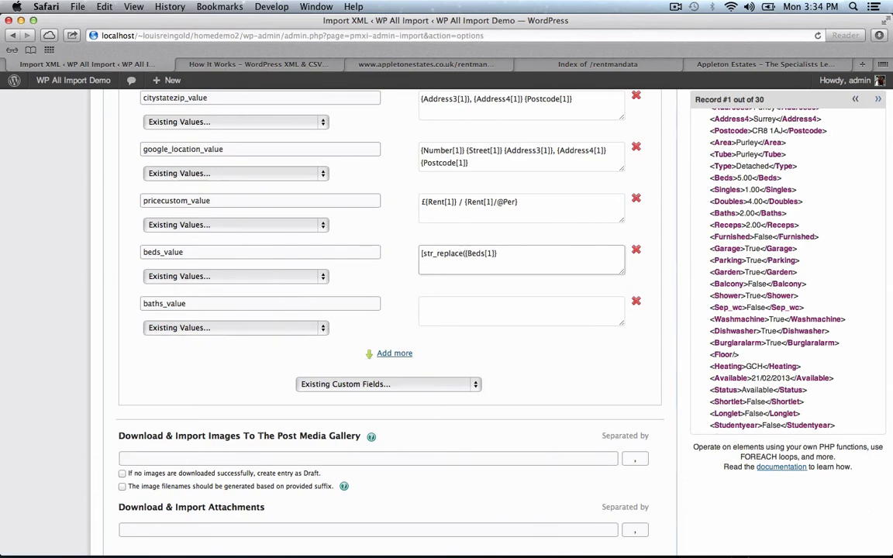
text(")
text(.00')
text(,)
text(")
text(, ")
text(", )
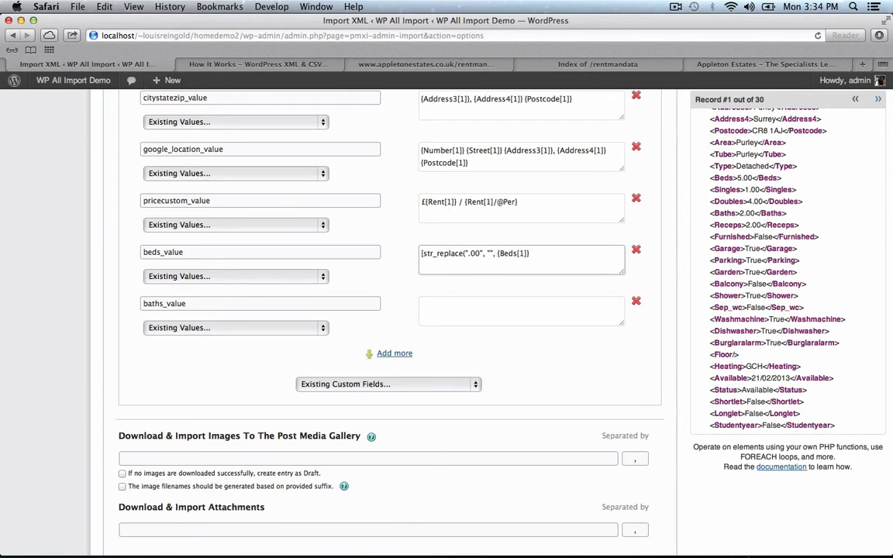
text())
triple_click(500, 264)
key(super+c)
- Reuse the beds formula in baths_value, switching Beds to Baths
click(434, 310)
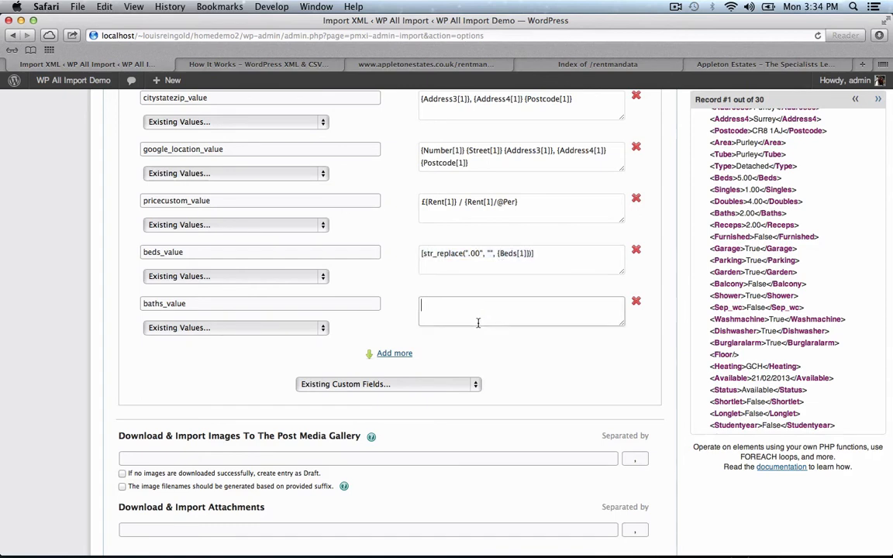
key(super+v)
drag(741, 209, 575, 313)
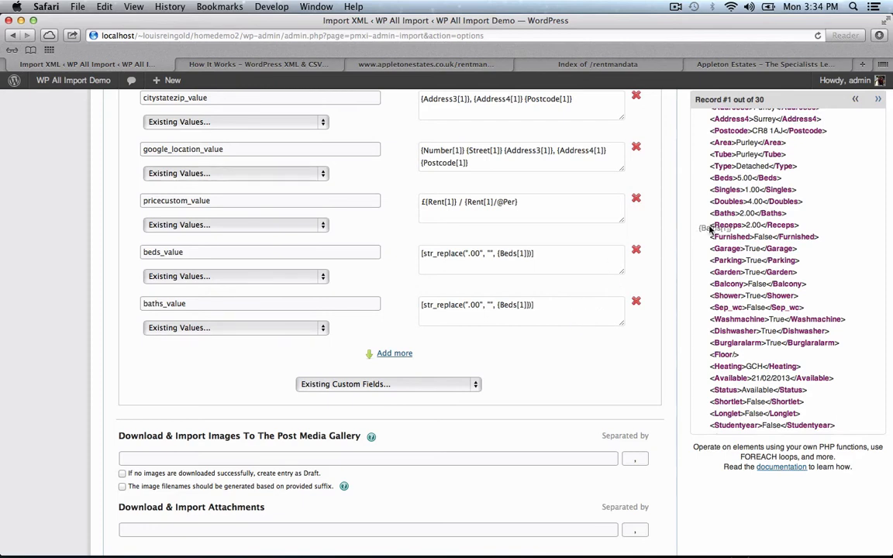
click(510, 306)
double_click(507, 305)
text(Bath)
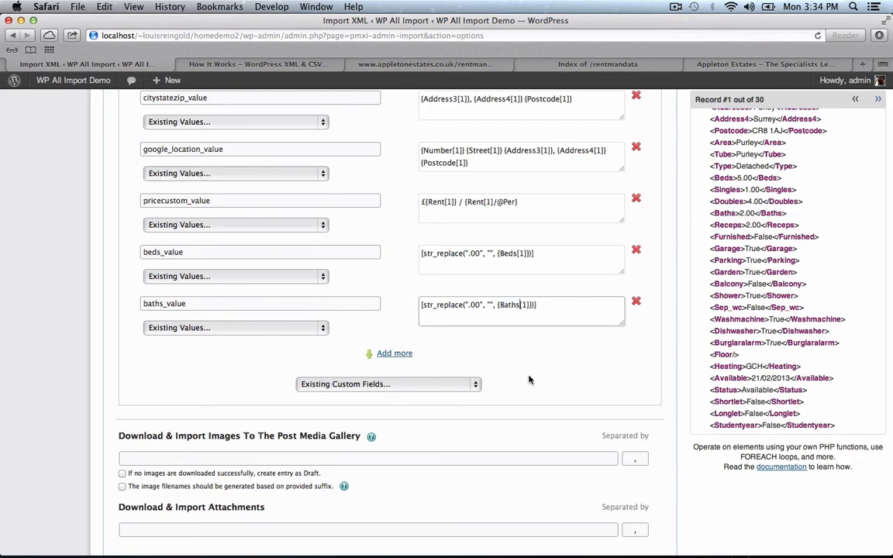
text(s)
scroll(530, 380, down, 2)
- Add cr_value and banner_value, and fill date_value from {Available[1]}
click(466, 342)
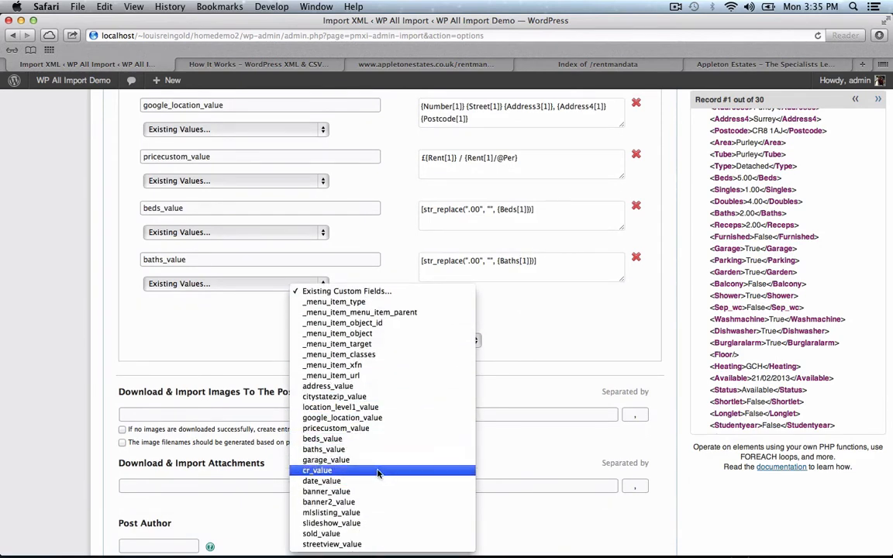
click(386, 470)
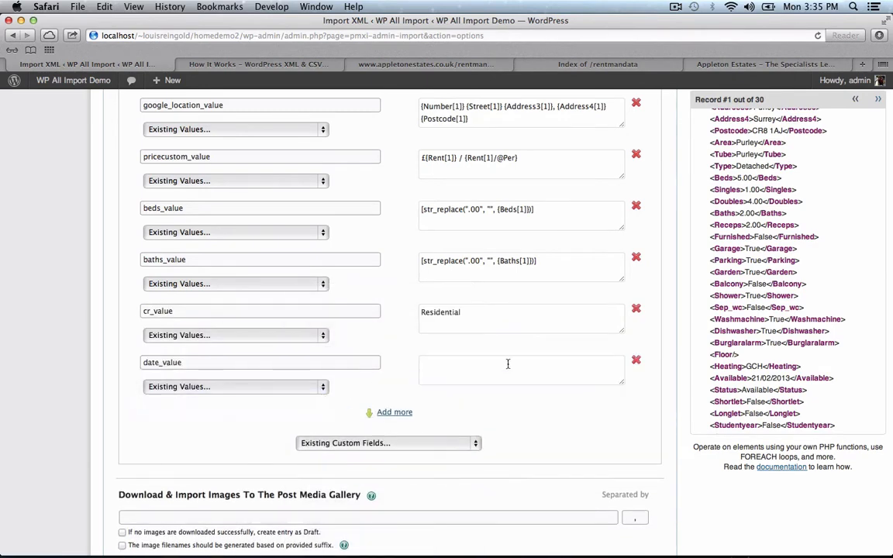
scroll(775, 310, down, 1)
drag(771, 341, 511, 371)
click(388, 443)
click(326, 492)
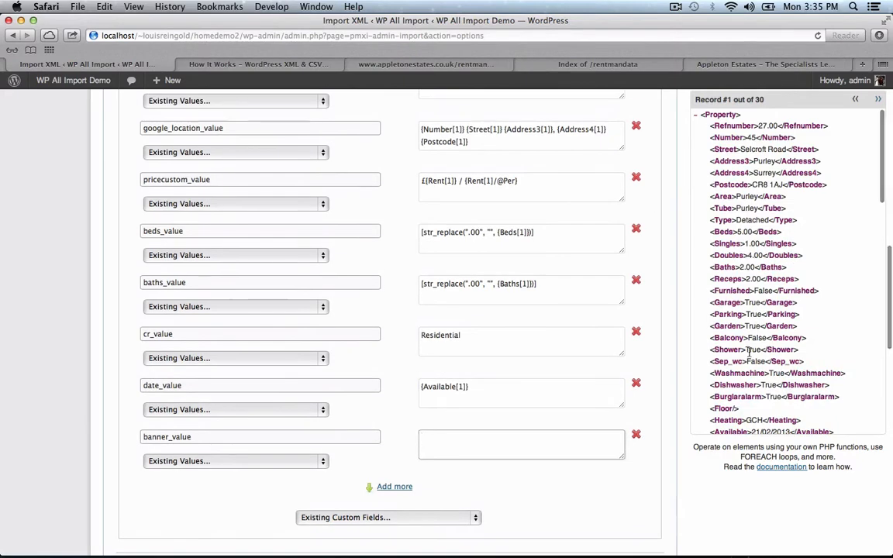
scroll(792, 260, down, 3)
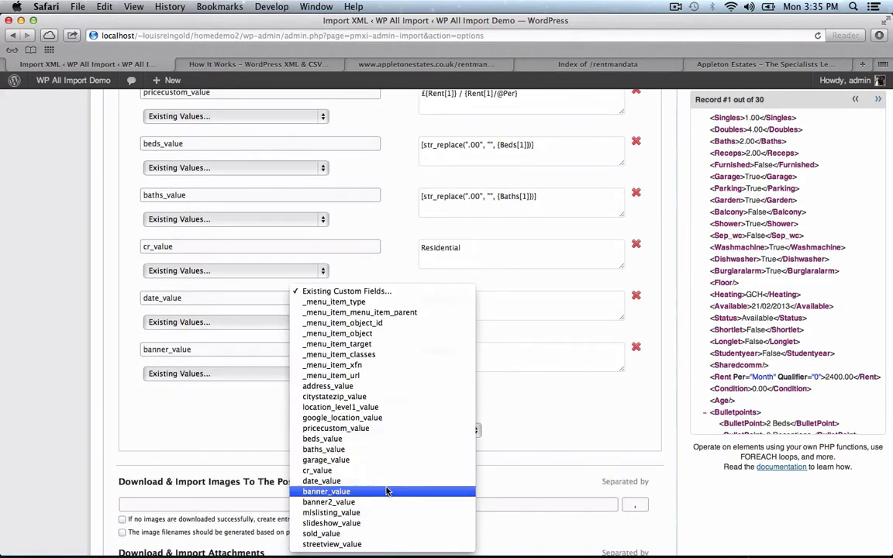
- Add banner2_value set to 'Choose a banner:', discarding an unneeded mlslisting_value row
click(389, 488)
click(309, 427)
click(181, 437)
scroll(510, 400, down, 3)
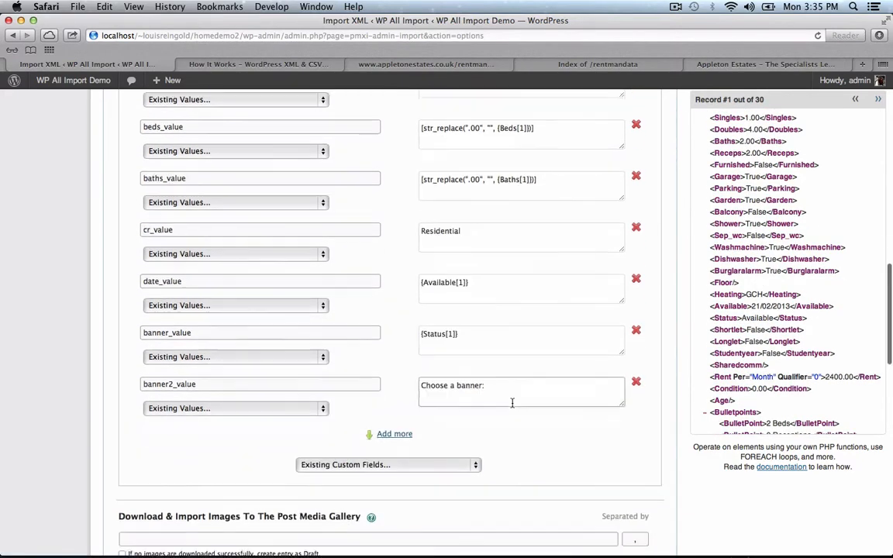
click(375, 341)
click(349, 513)
click(231, 392)
click(636, 365)
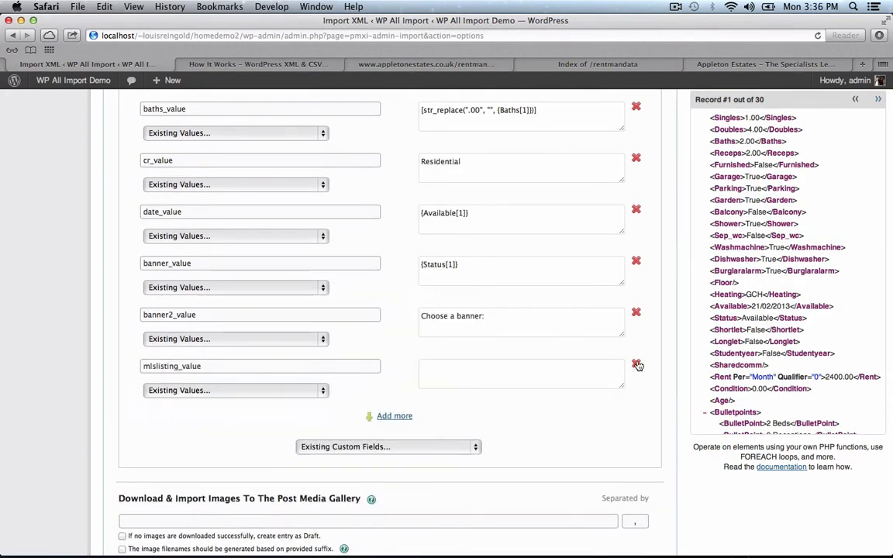
click(637, 364)
- Add slideshow_value and streetview_value, both set to Yes
click(373, 395)
click(357, 524)
click(242, 391)
click(246, 402)
scroll(310, 394, down, 2)
click(371, 377)
click(357, 545)
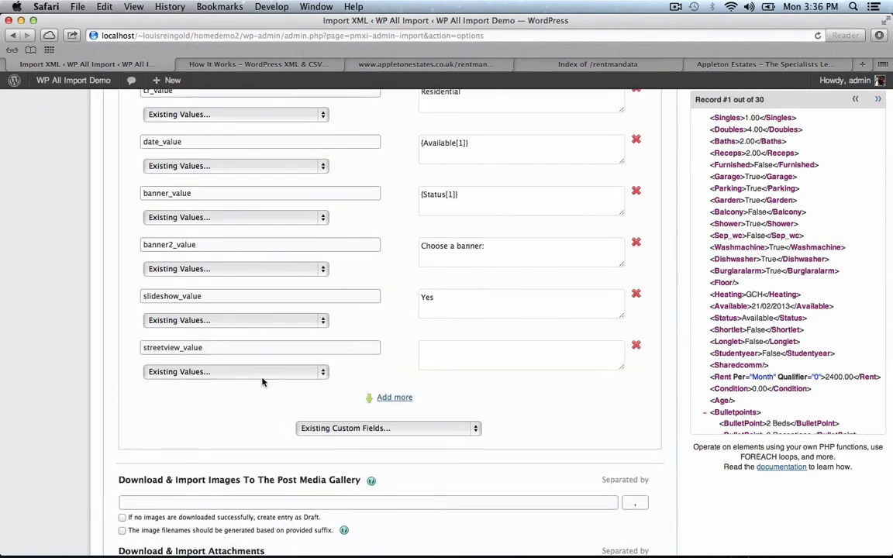
click(229, 373)
click(199, 381)
scroll(85, 400, down, 2)
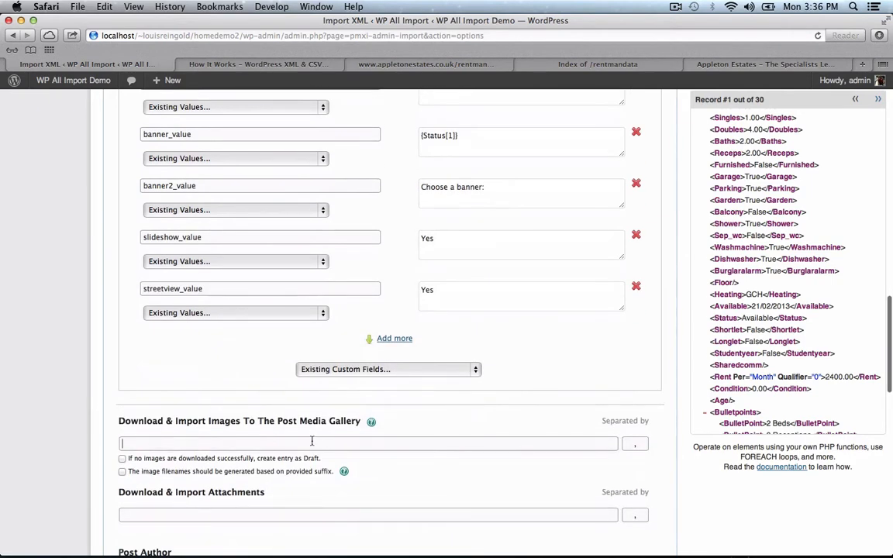
- Paste the appletonestates.co.uk rentmandata folder address into the gallery images field
scroll(851, 258, down, 7)
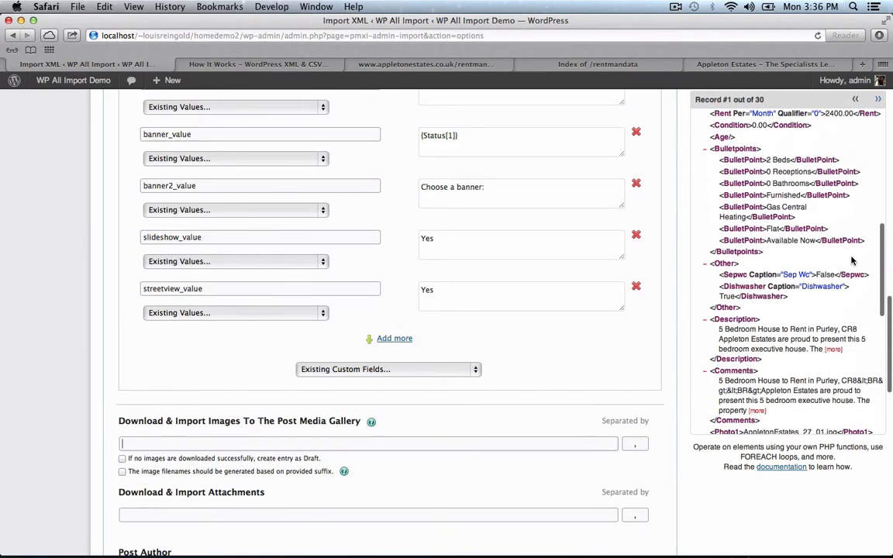
scroll(851, 262, down, 4)
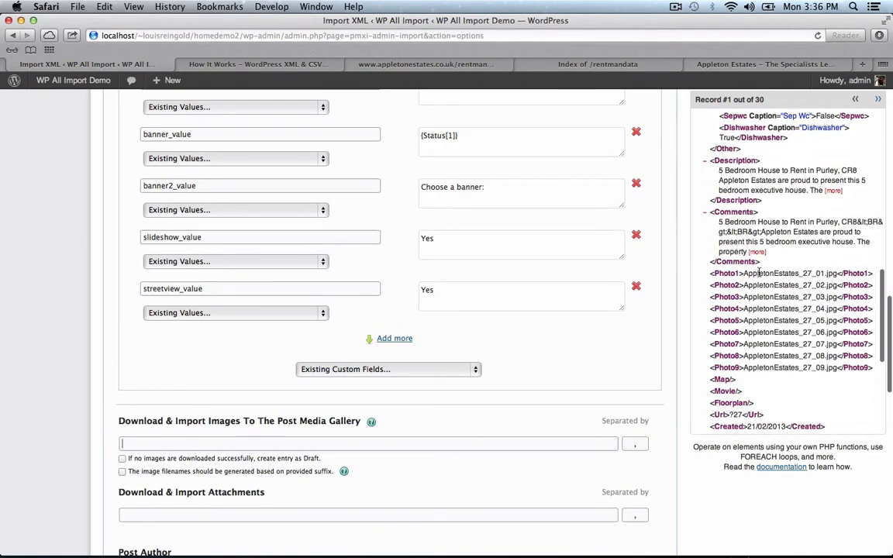
double_click(760, 273)
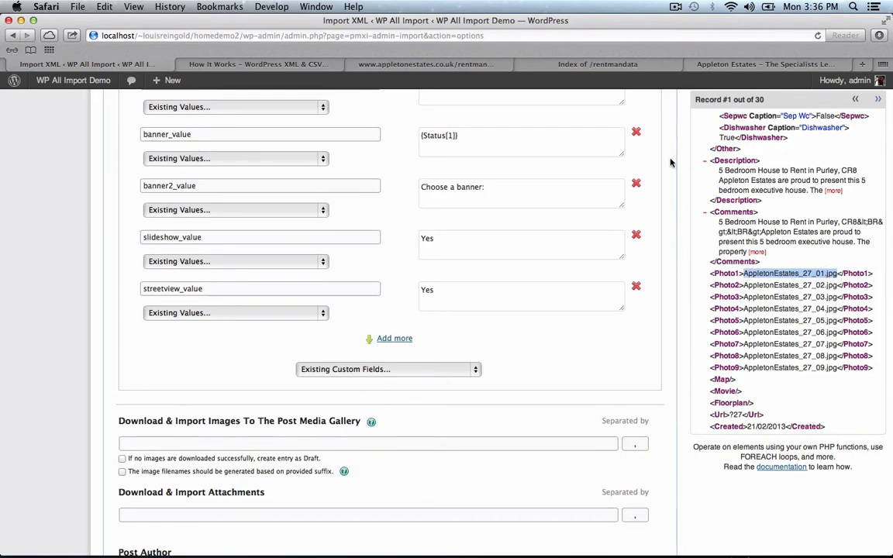
click(642, 66)
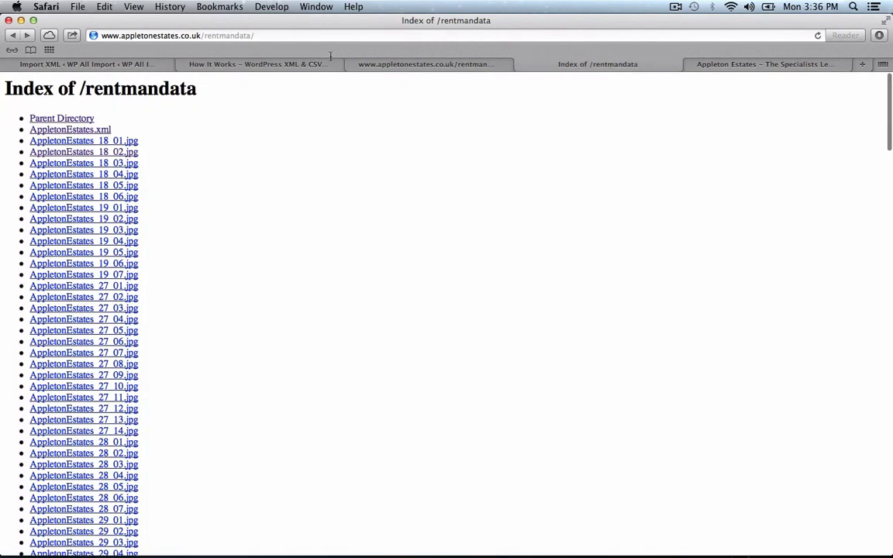
click(116, 152)
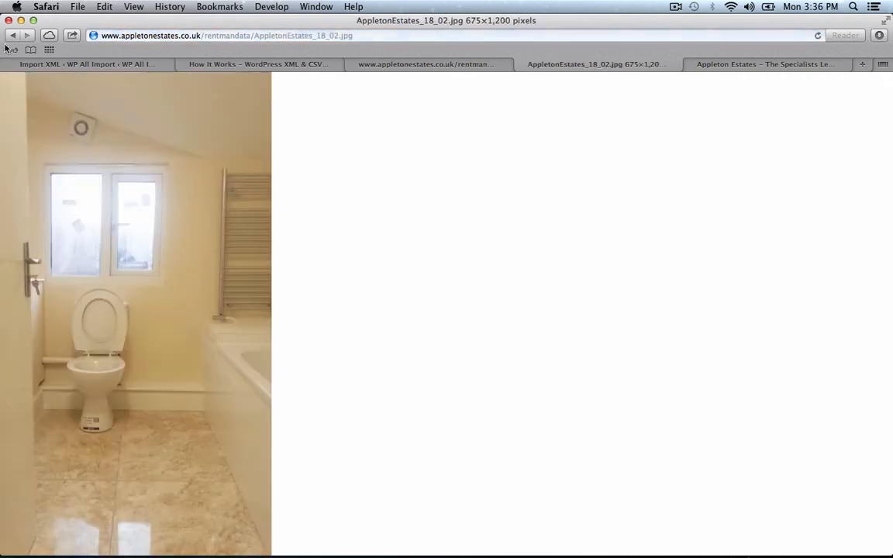
click(16, 37)
click(211, 35)
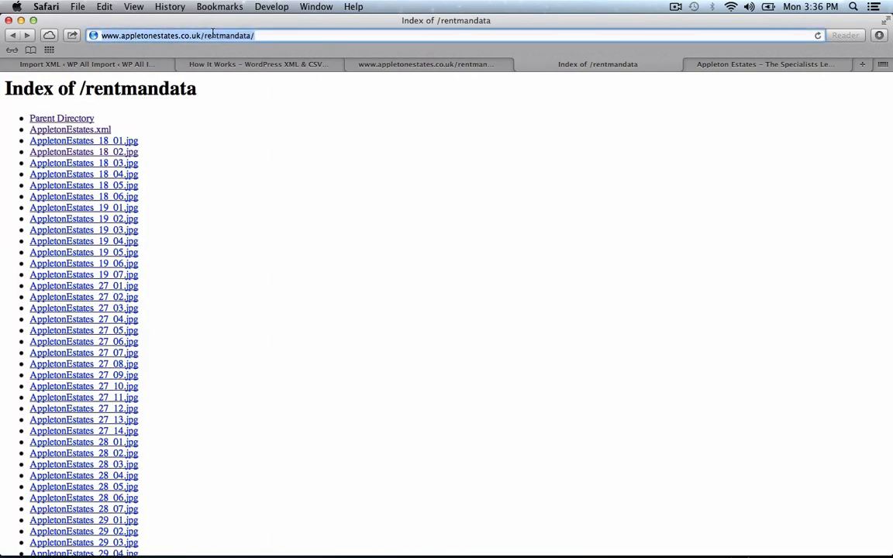
key(super+c)
click(77, 65)
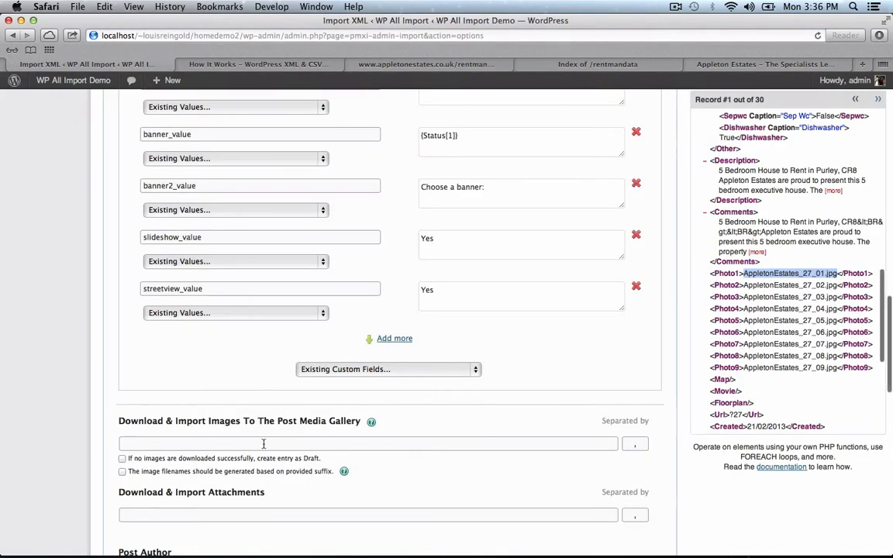
key(super+v)
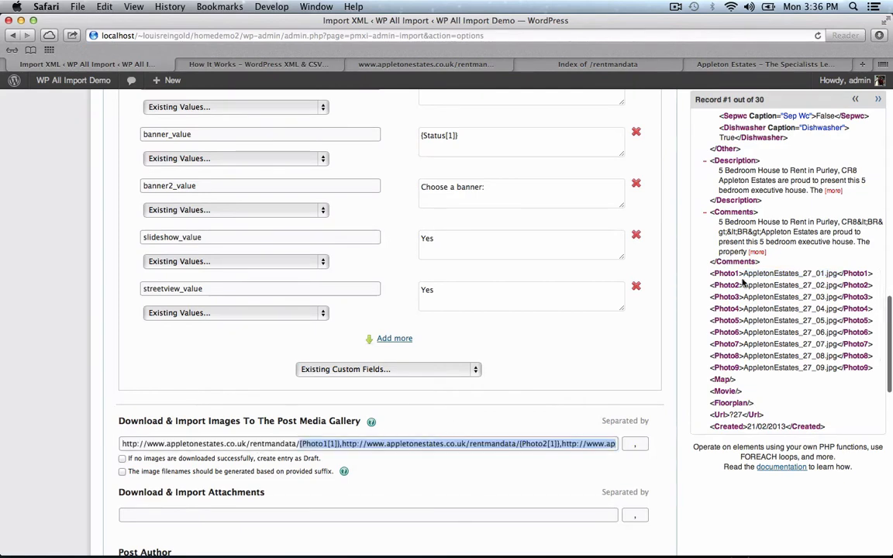
- Append {Photo1[1]} and build comma-separated photo URLs up to Photo6
drag(728, 276, 546, 429)
click(524, 444)
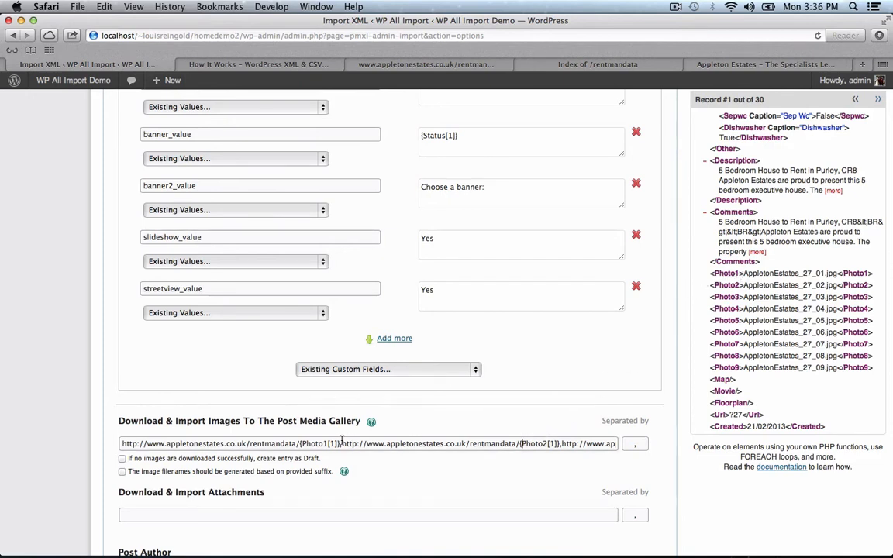
drag(341, 443, 647, 442)
click(575, 444)
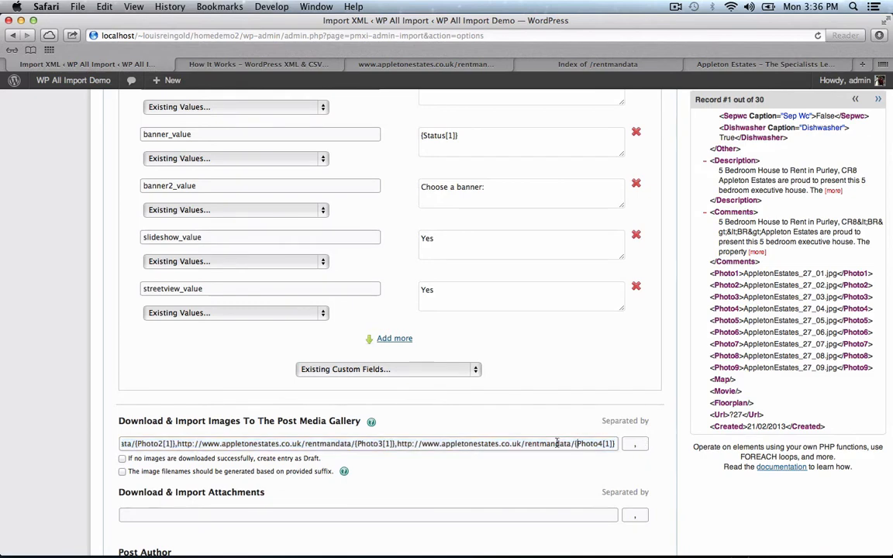
drag(397, 443, 587, 451)
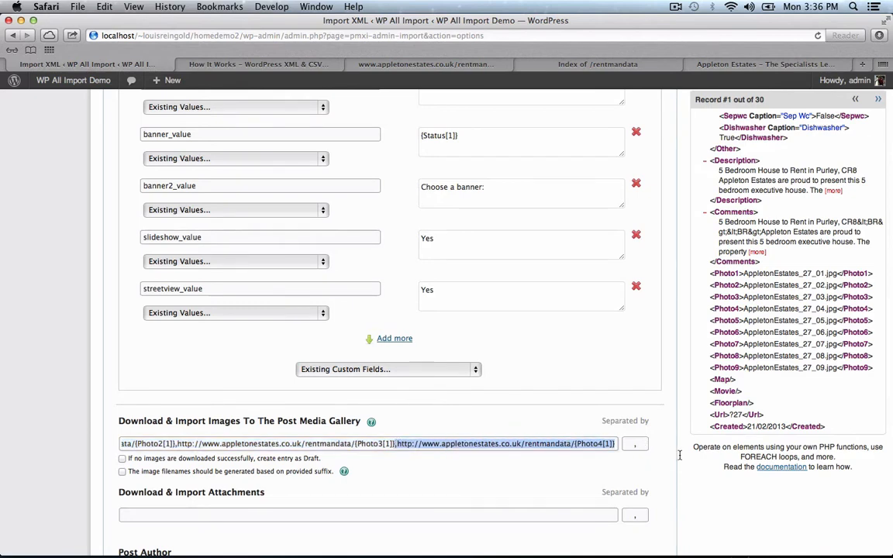
key(super+c)
key(Right)
key(super+v)
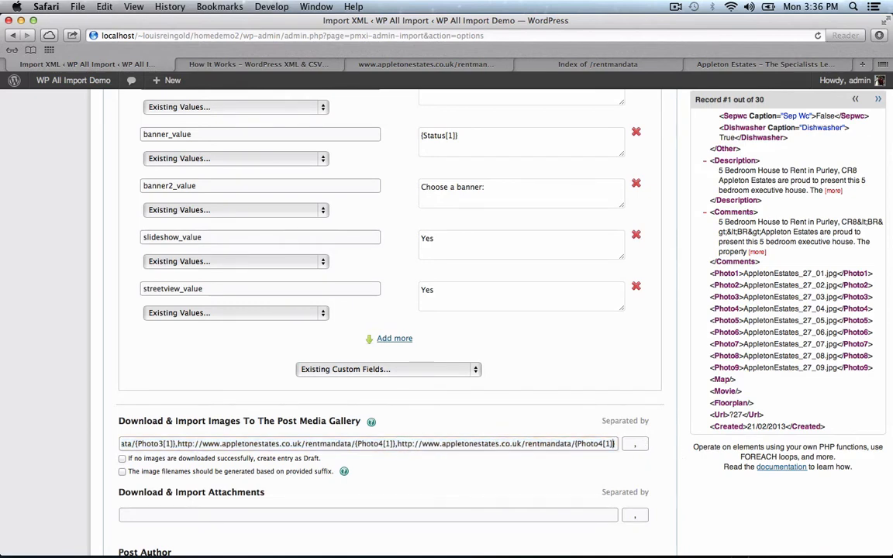
key(BackSpace)
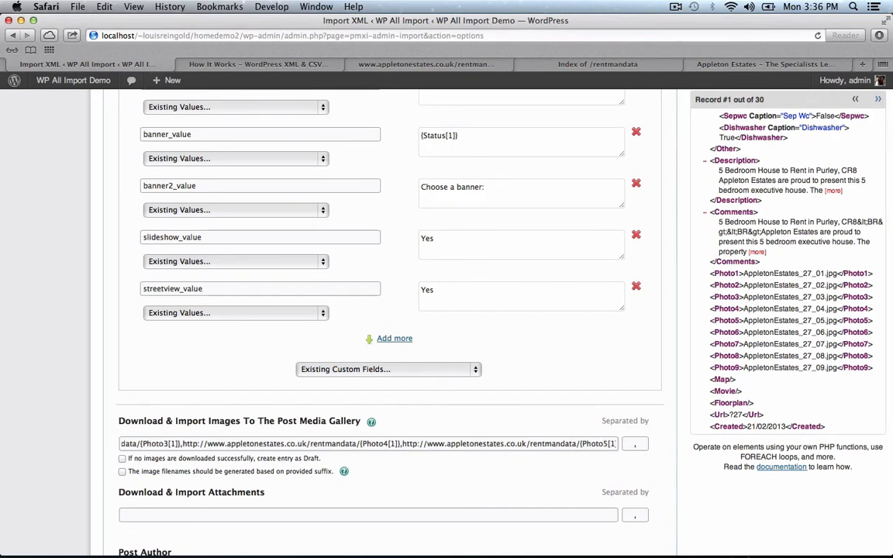
text(6)
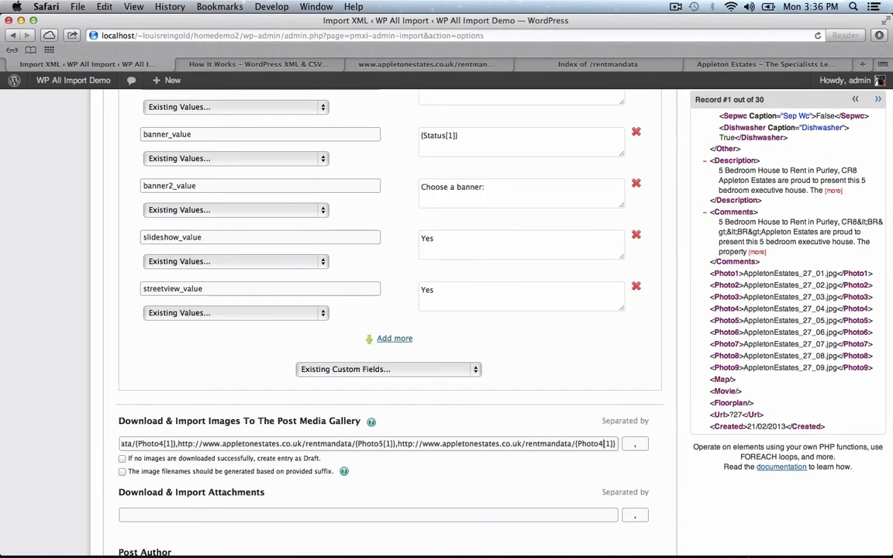
text(})
- Add photo URLs for {Photo7[1]}, {Photo8[1]} and {Photo9[1]} to the gallery list
key(super+v)
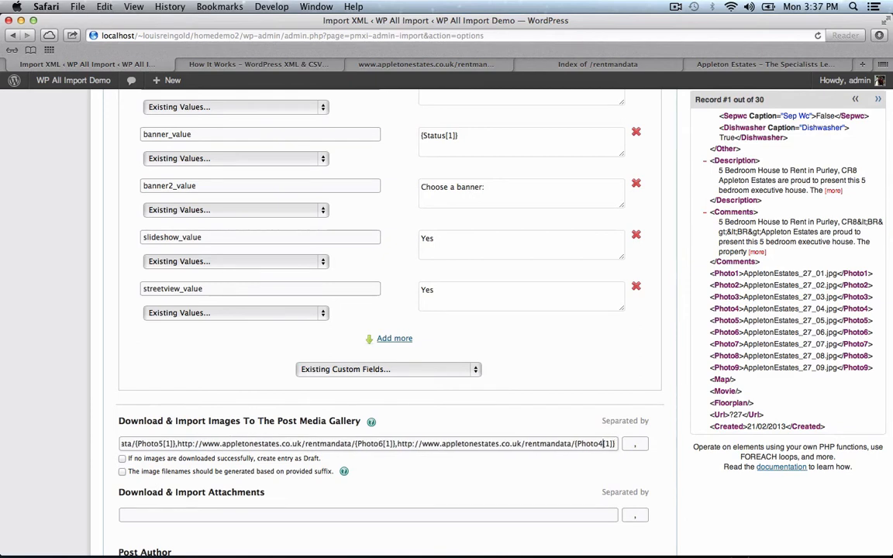
key(BackSpace)
text(7[1]},)
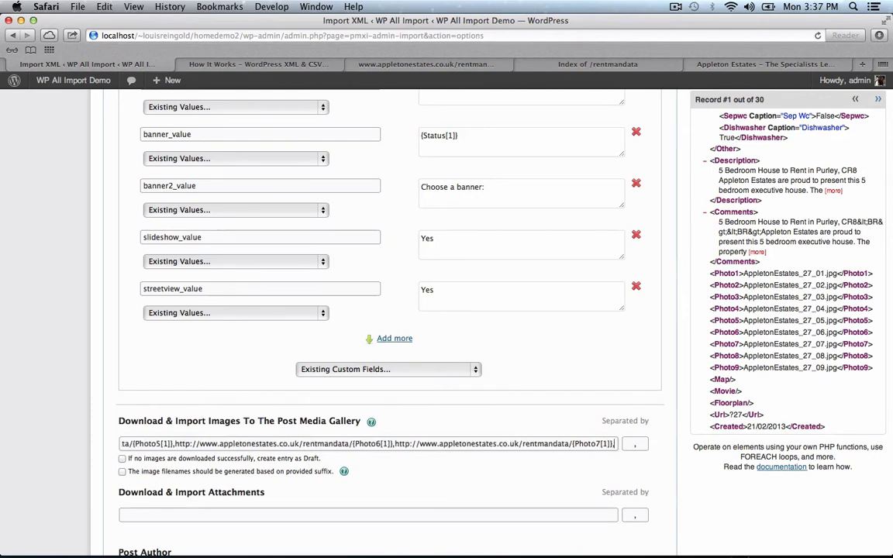
key(super+v)
key(BackSpace)
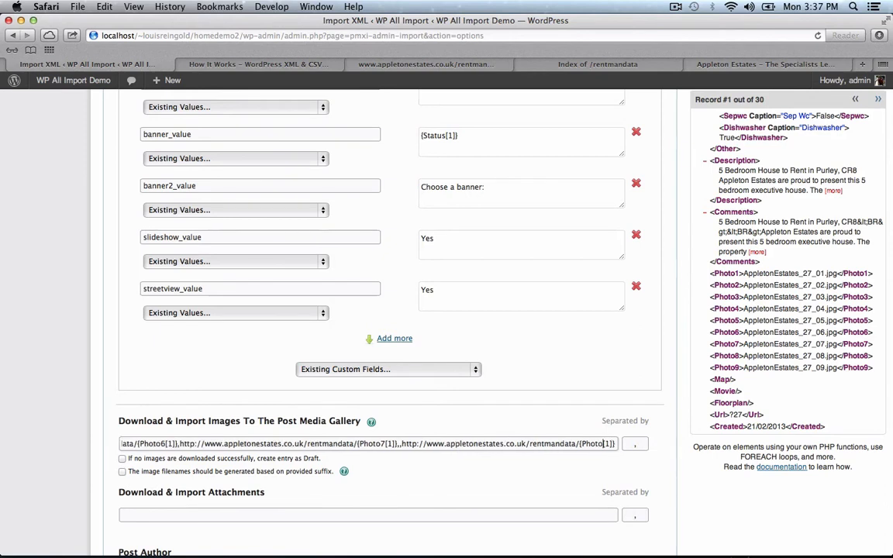
text(8)
key(super+v)
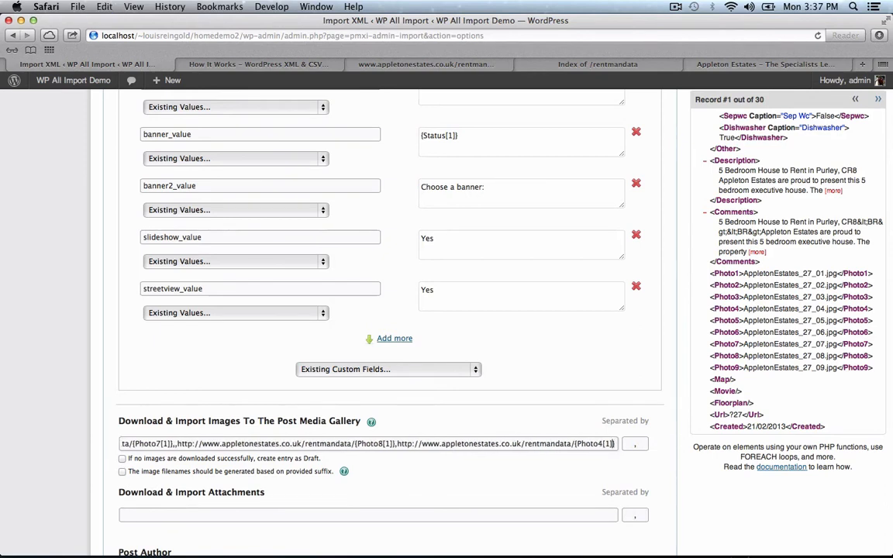
key(BackSpace)
text(9)
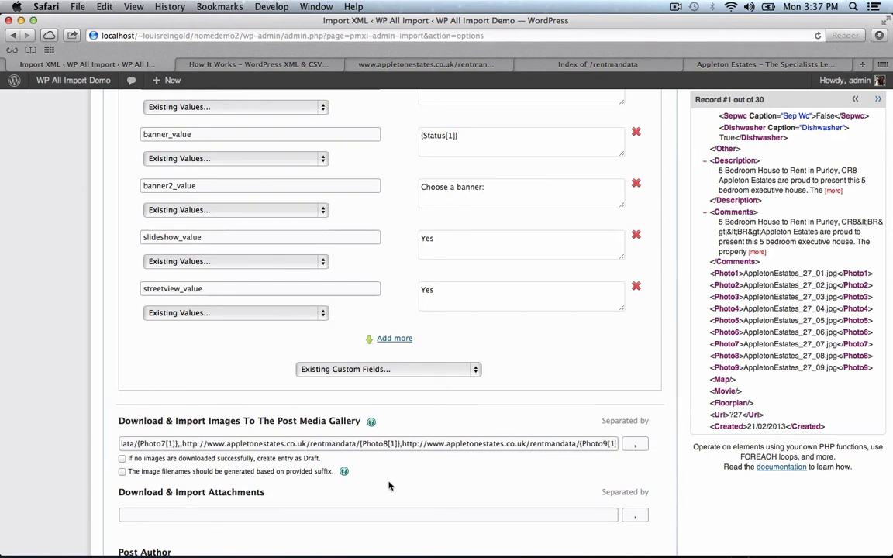
scroll(21, 413, down, 10)
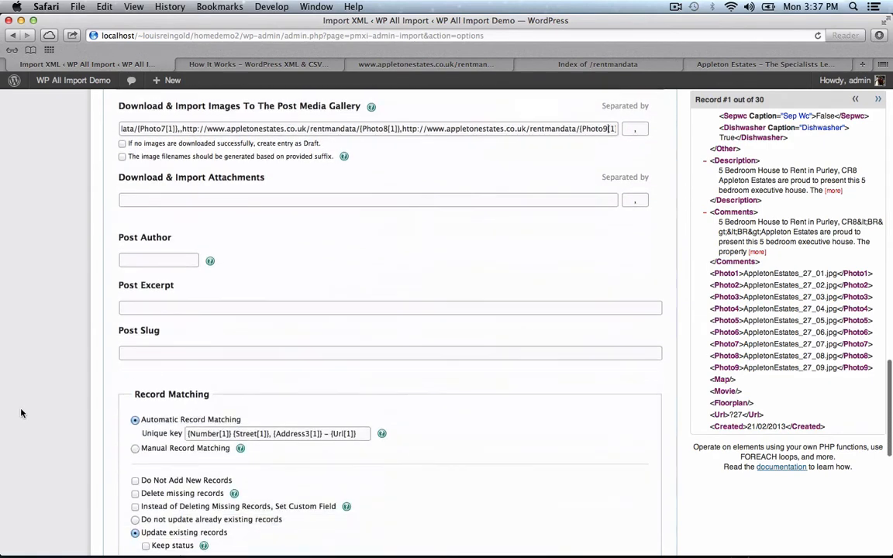
- Replace the Unique key value with the Refnumber element
scroll(21, 413, down, 5)
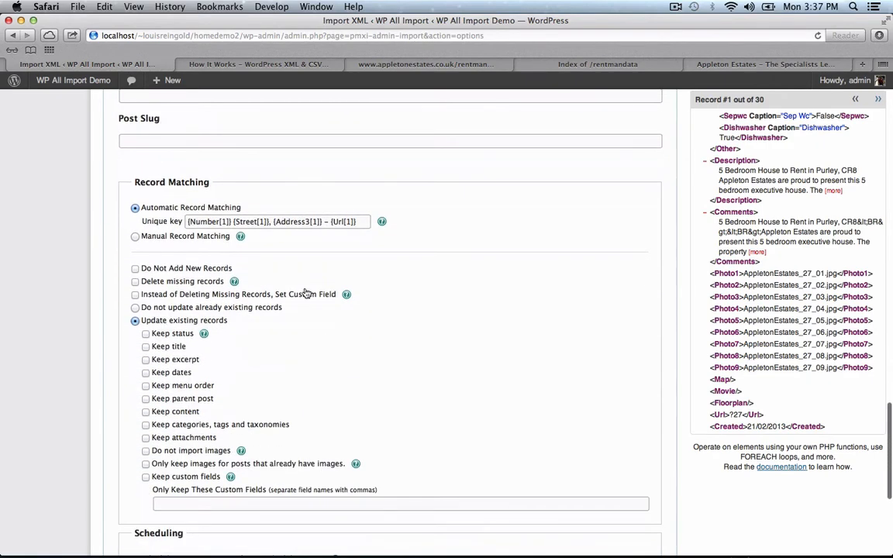
triple_click(325, 221)
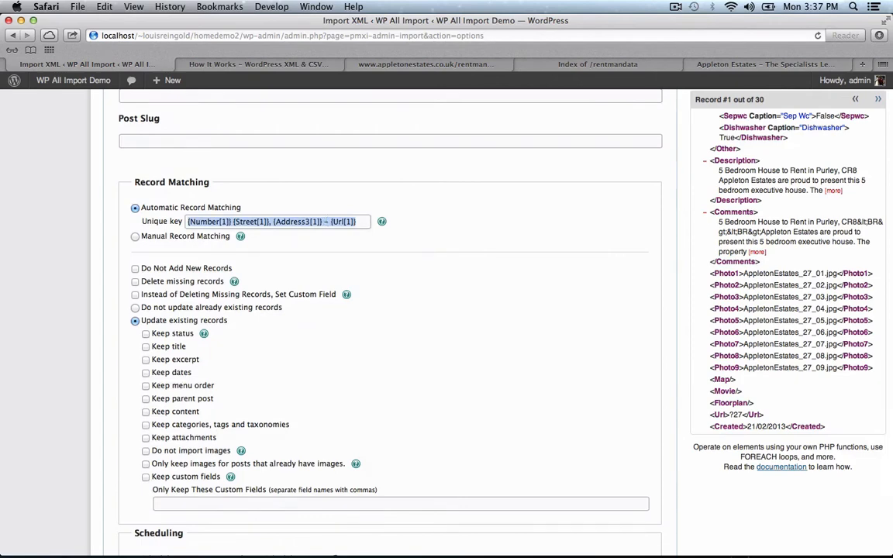
key(BackSpace)
scroll(806, 260, up, 10)
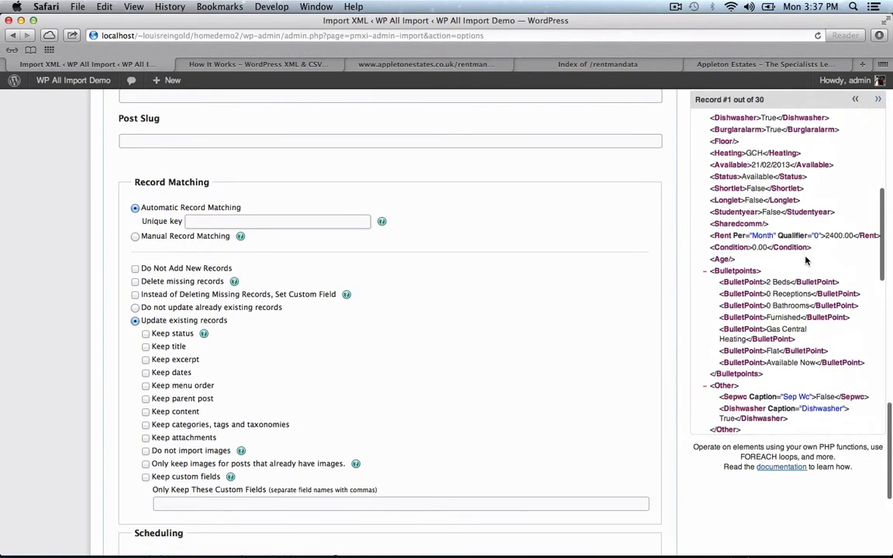
scroll(805, 257, up, 5)
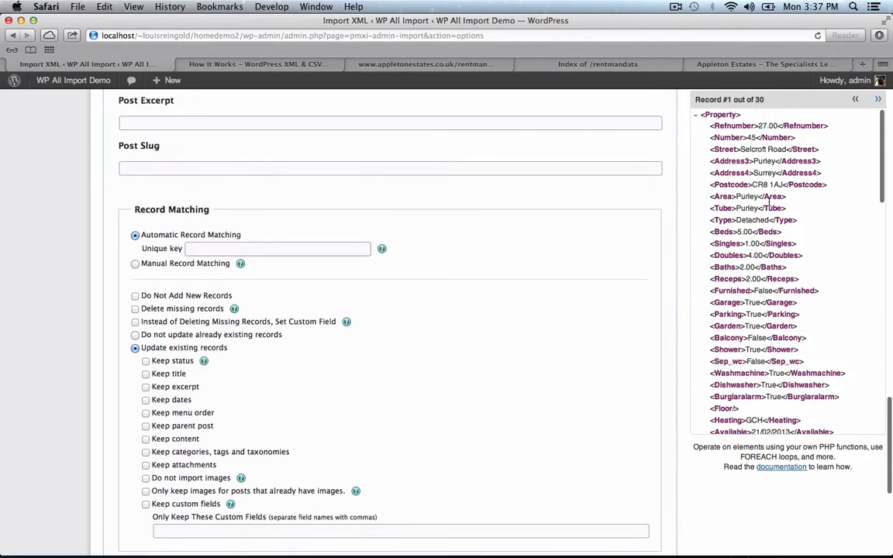
drag(735, 125, 318, 247)
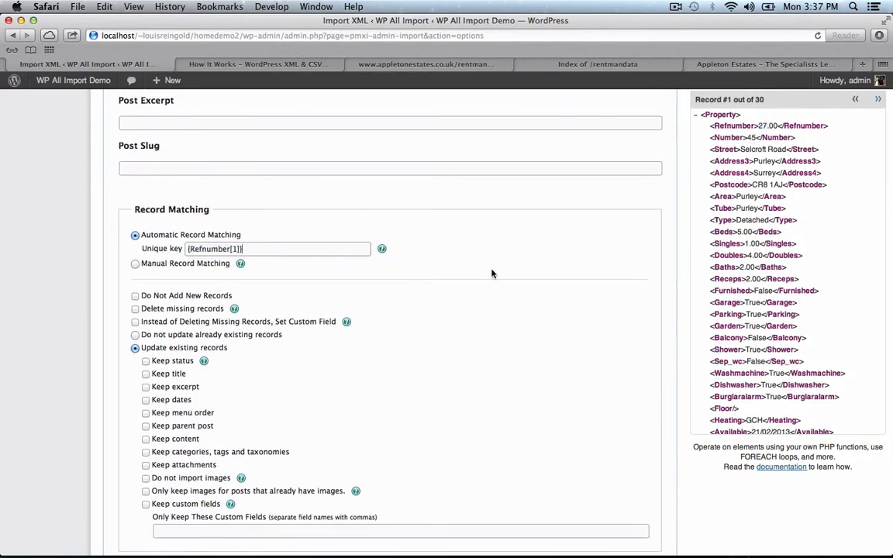
- Finish and run the import, creating 28 of 30 records
scroll(492, 274, down, 6)
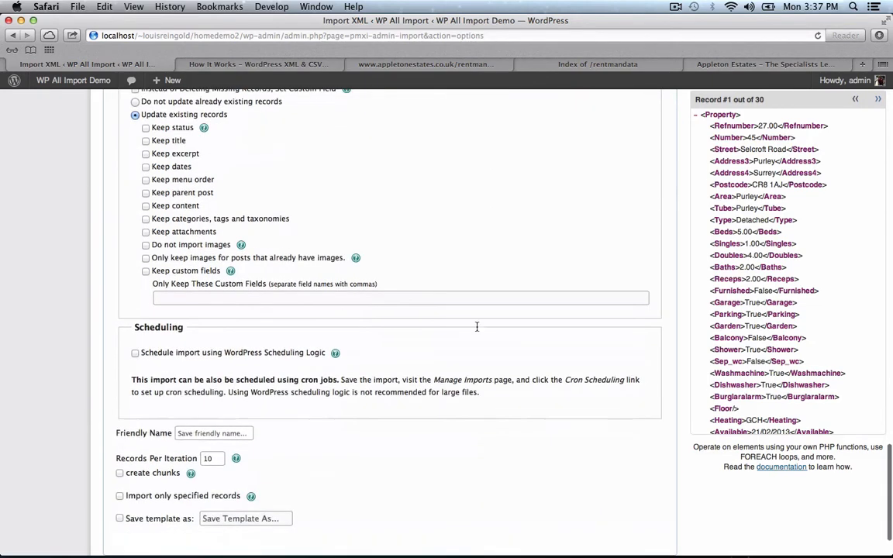
scroll(463, 383, down, 2)
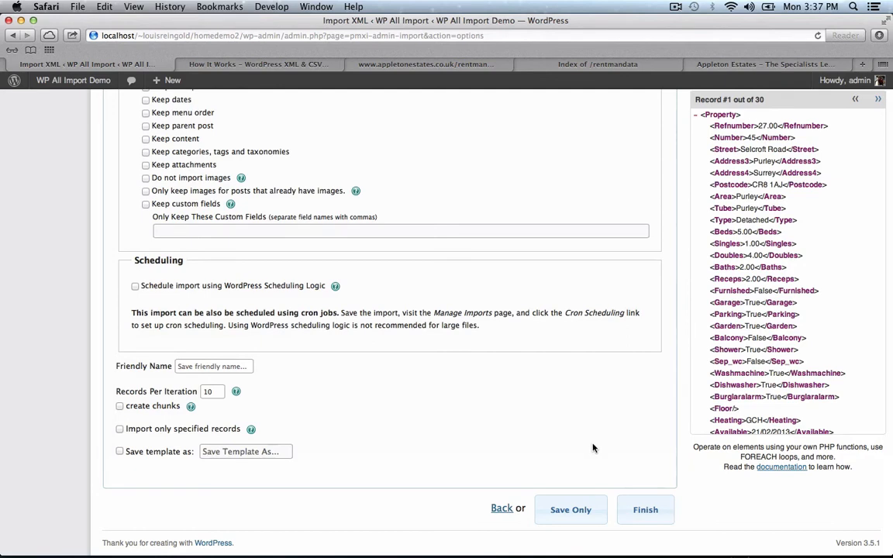
click(642, 509)
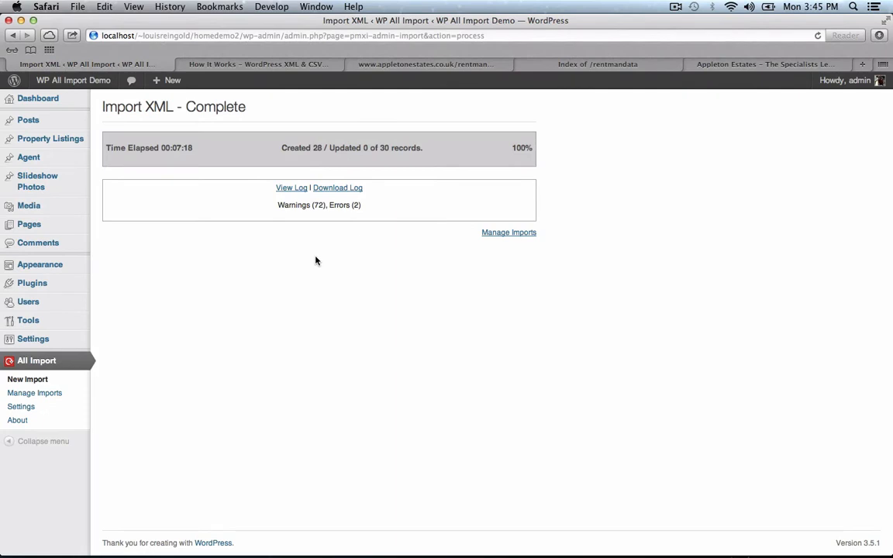
click(47, 140)
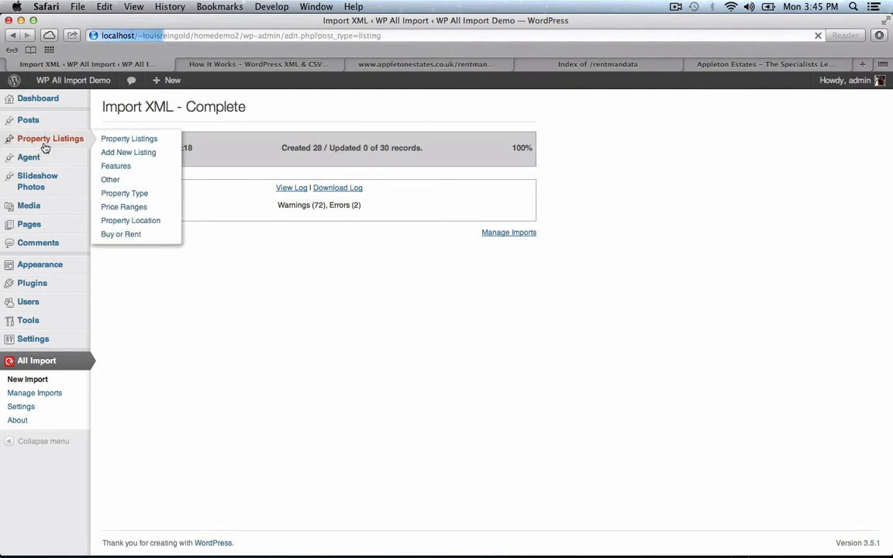
scroll(370, 260, down, 3)
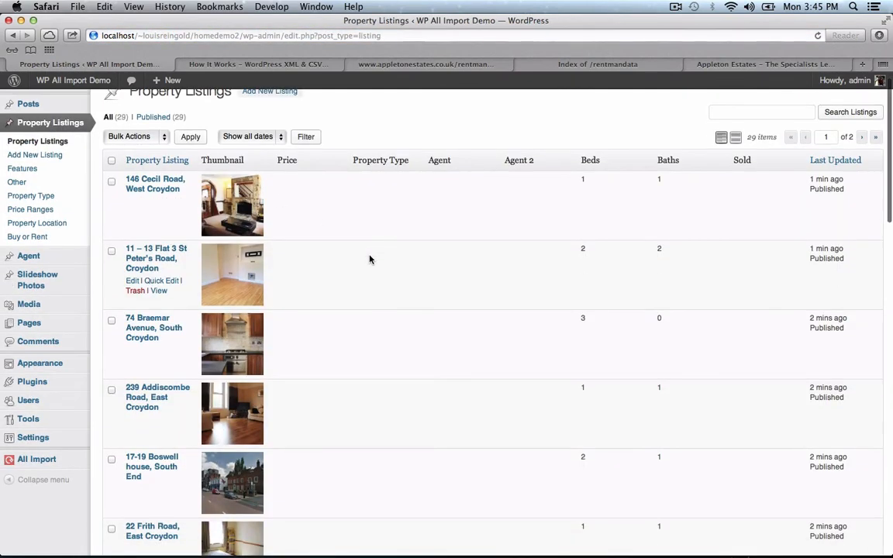
scroll(370, 260, up, 2)
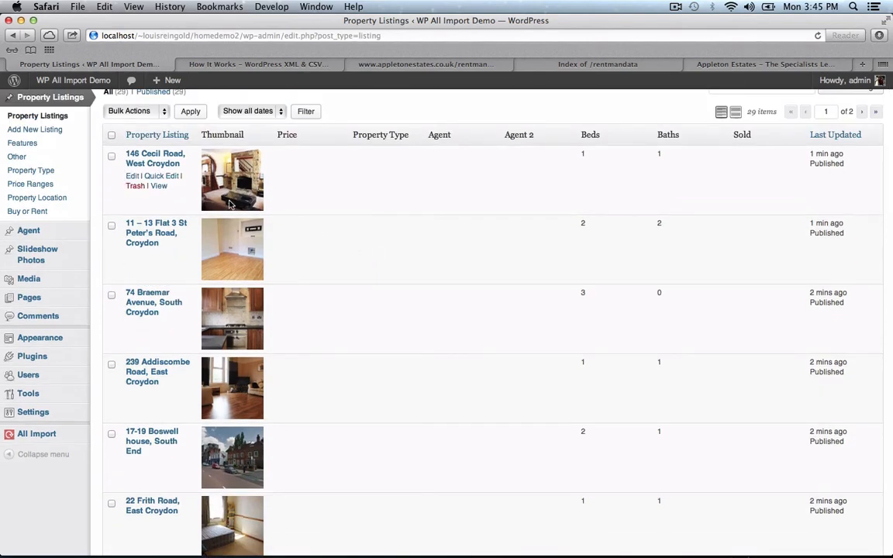
click(164, 166)
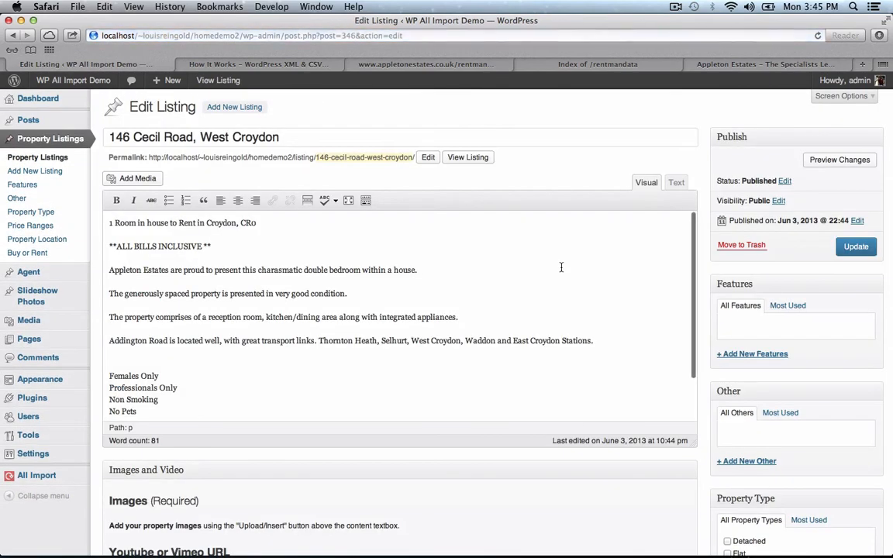
scroll(515, 450, down, 15)
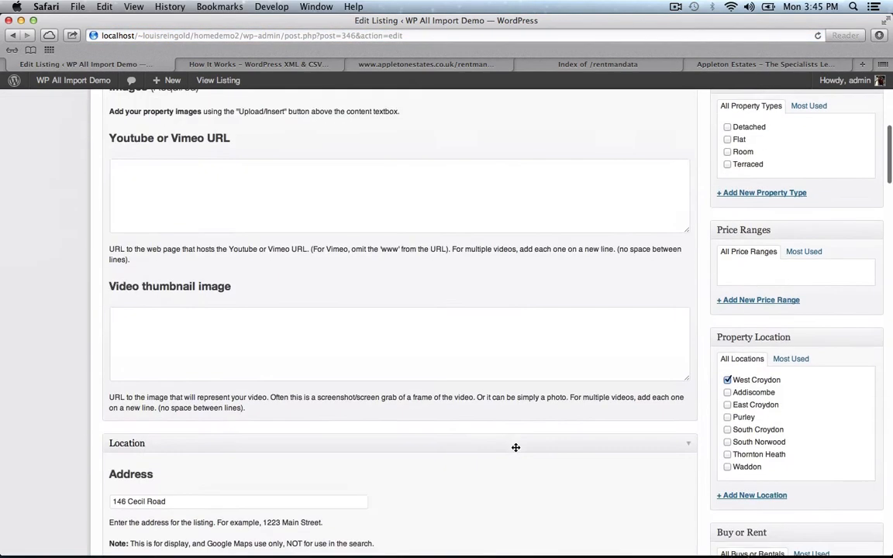
scroll(516, 450, down, 10)
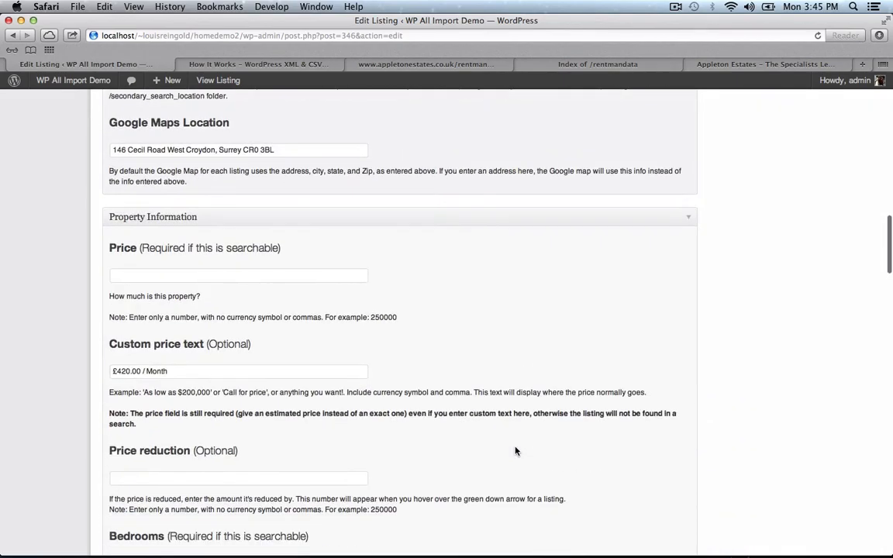
scroll(516, 450, up, 20)
click(479, 156)
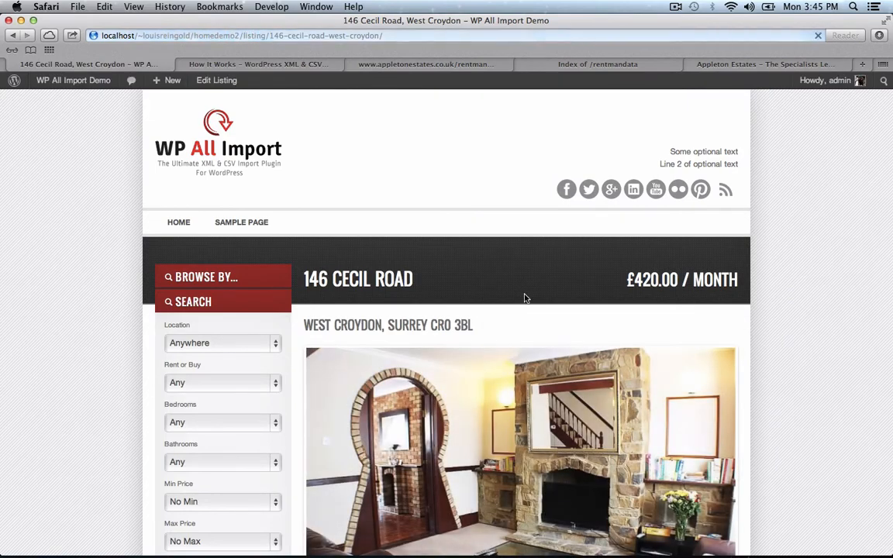
scroll(555, 352, down, 2)
scroll(555, 353, down, 3)
click(411, 497)
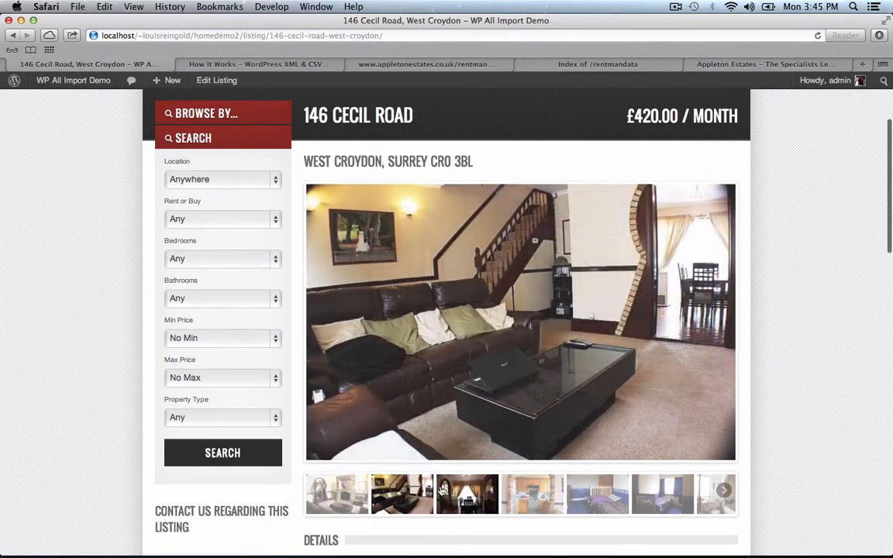
click(468, 498)
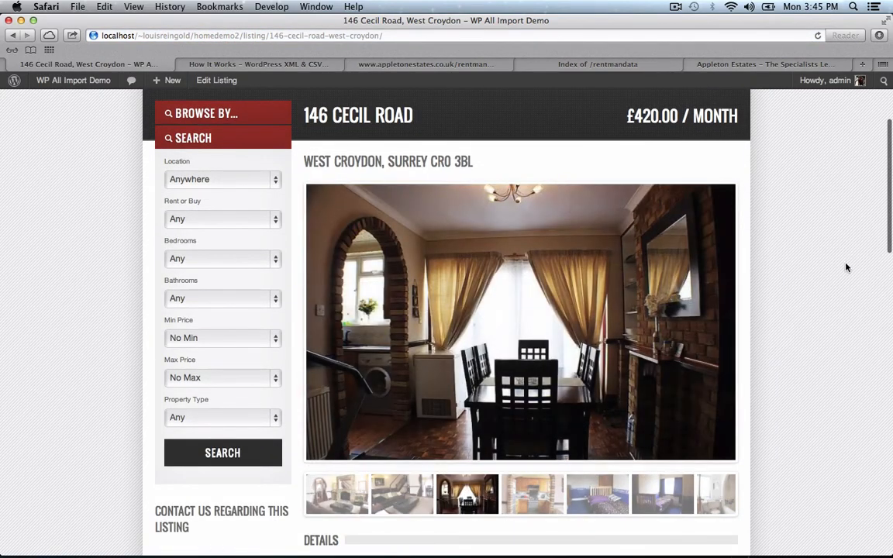
scroll(845, 267, down, 6)
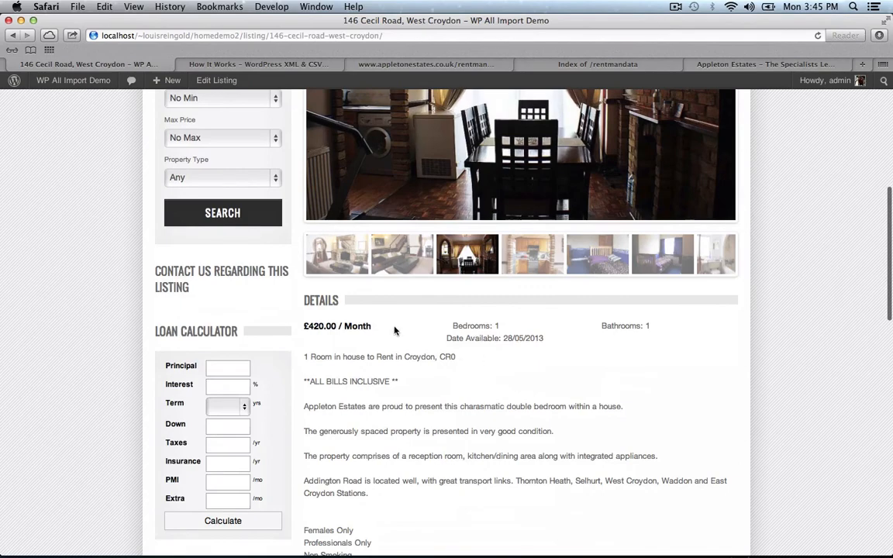
scroll(499, 370, down, 8)
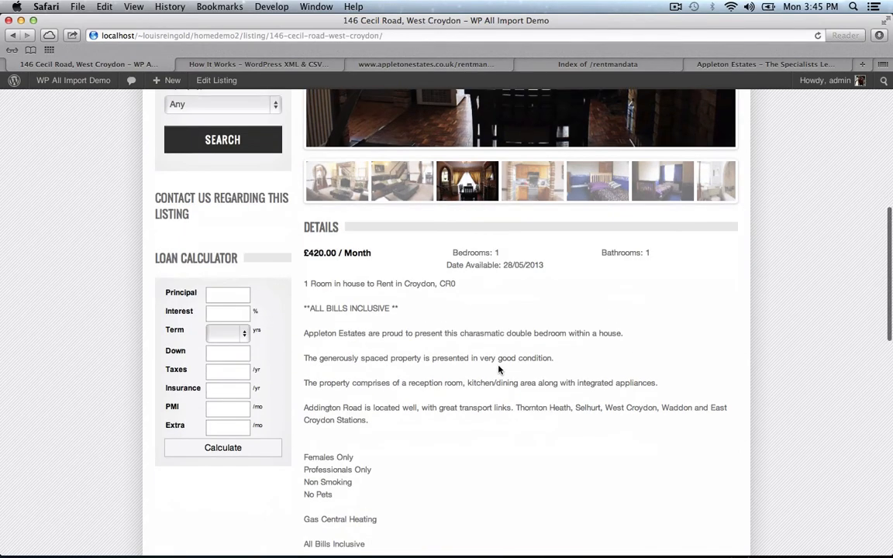
scroll(244, 415, down, 7)
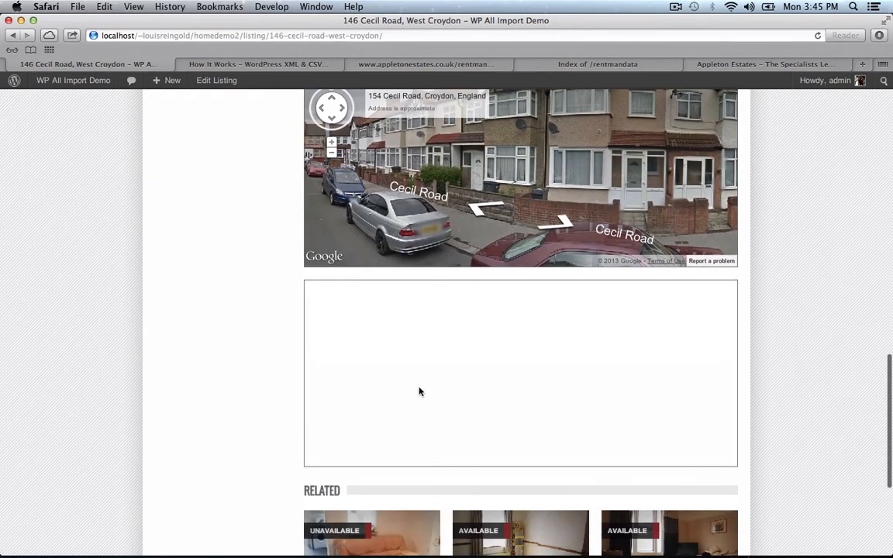
scroll(518, 358, down, 3)
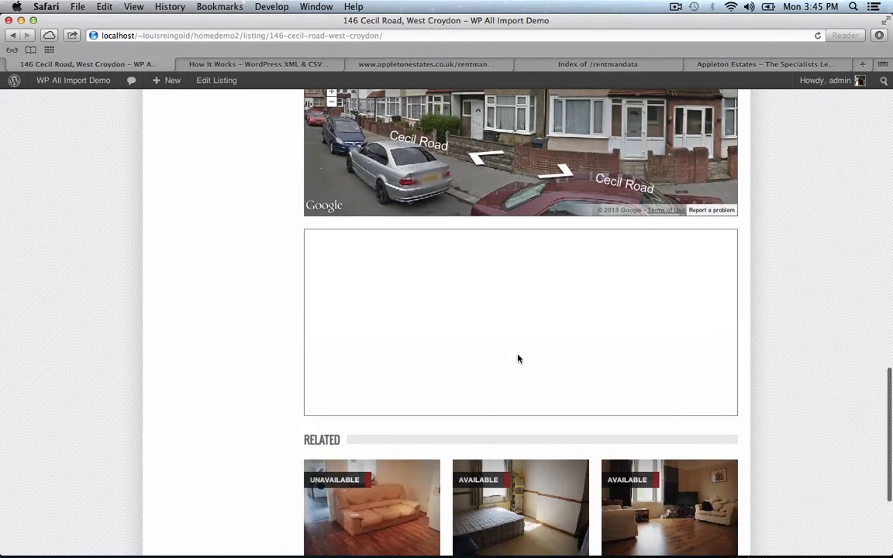
click(369, 392)
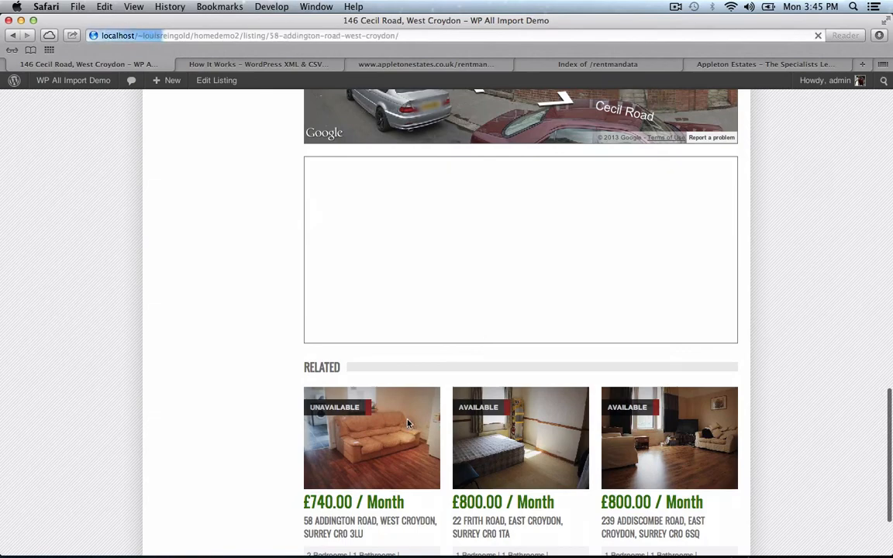
scroll(408, 424, down, 15)
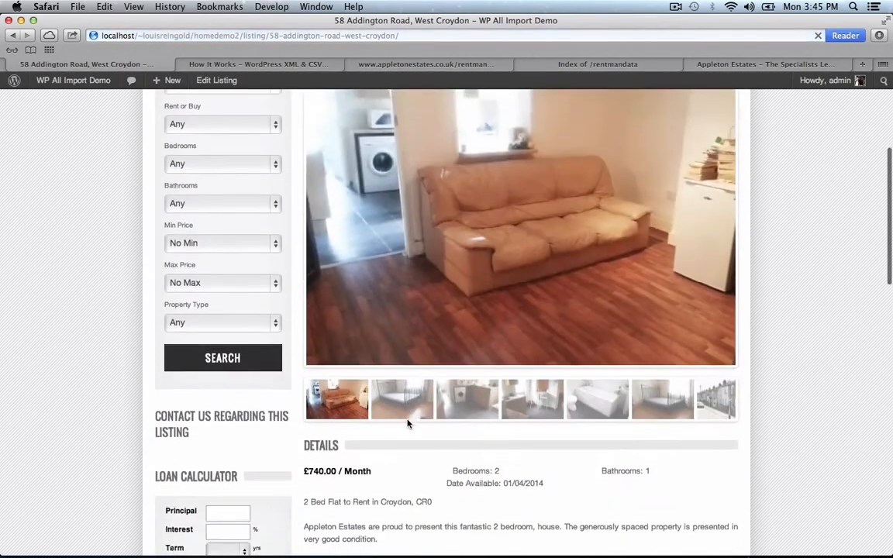
scroll(241, 434, down, 8)
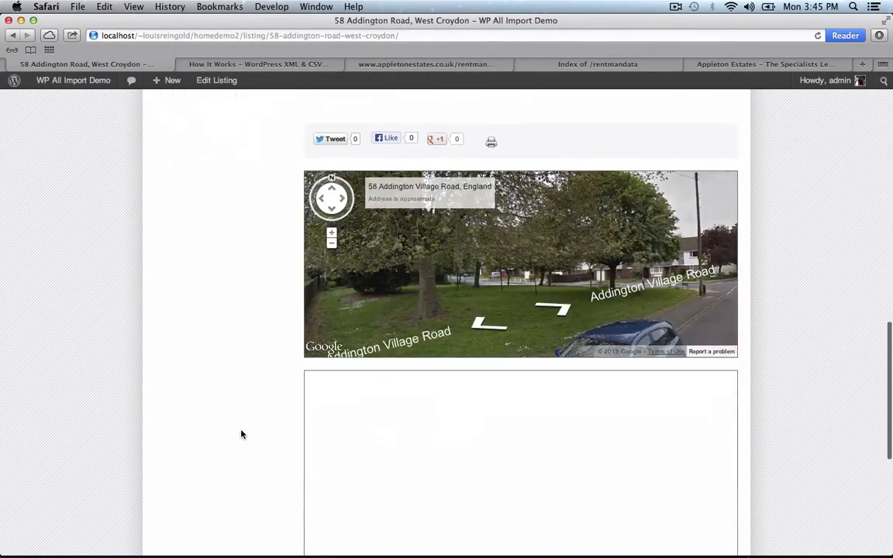
right_click(346, 324)
click(341, 298)
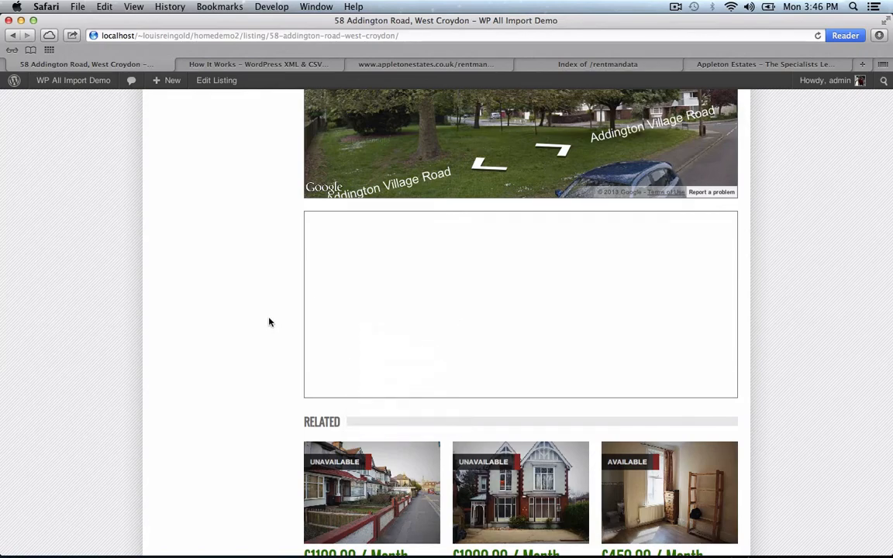
scroll(269, 321, up, 6)
right_click(149, 223)
click(220, 85)
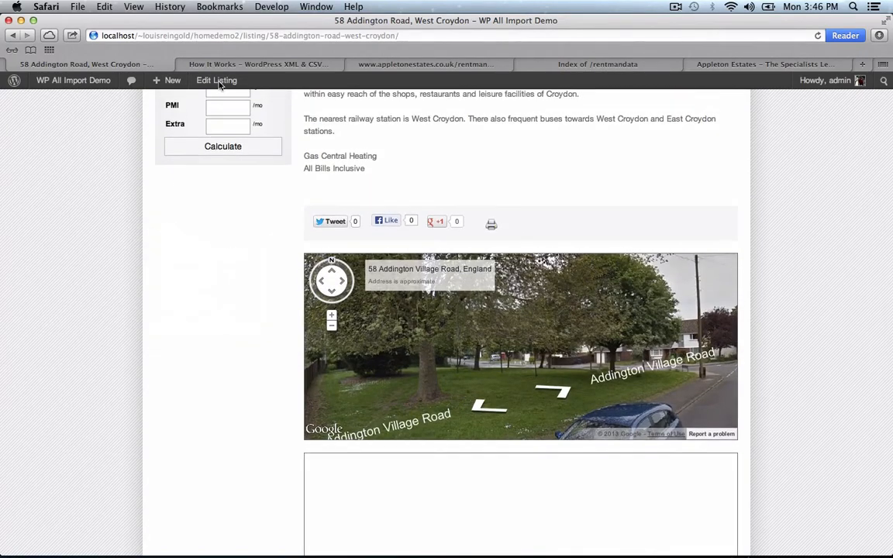
click(217, 80)
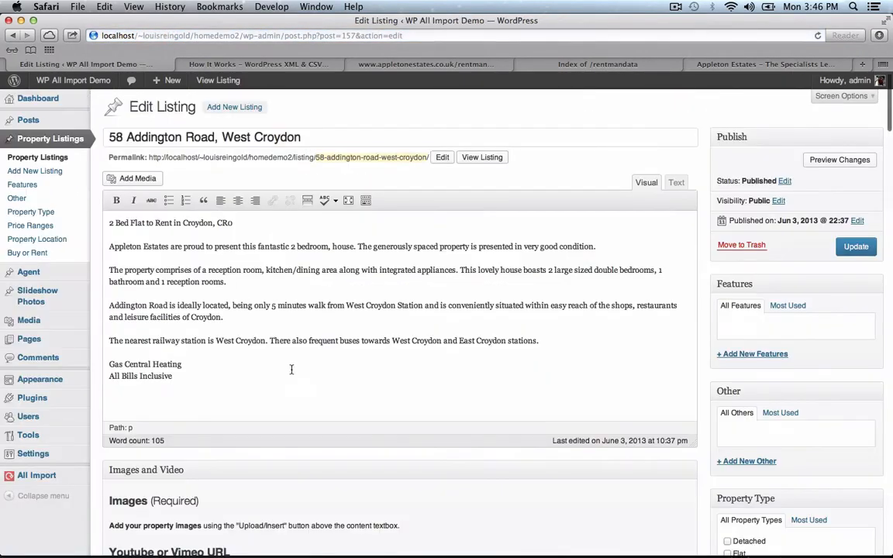
scroll(329, 424, down, 15)
scroll(329, 427, down, 5)
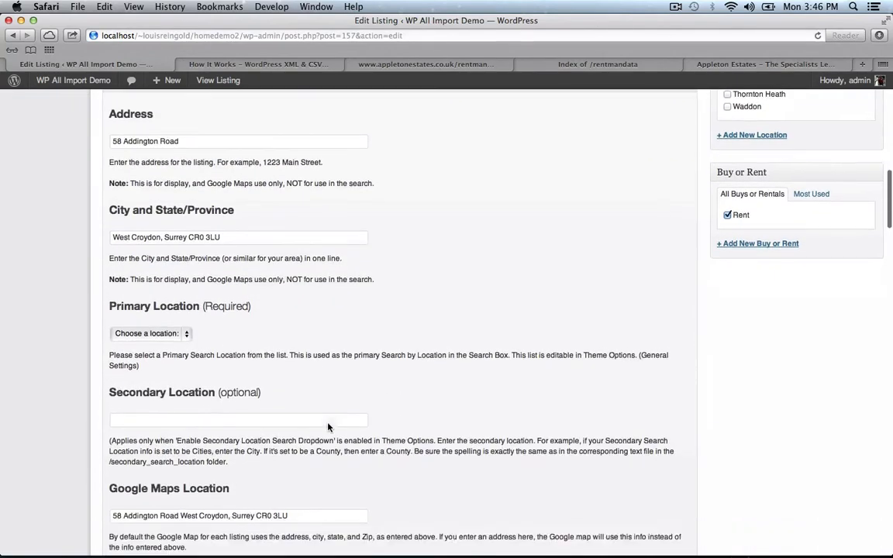
click(316, 314)
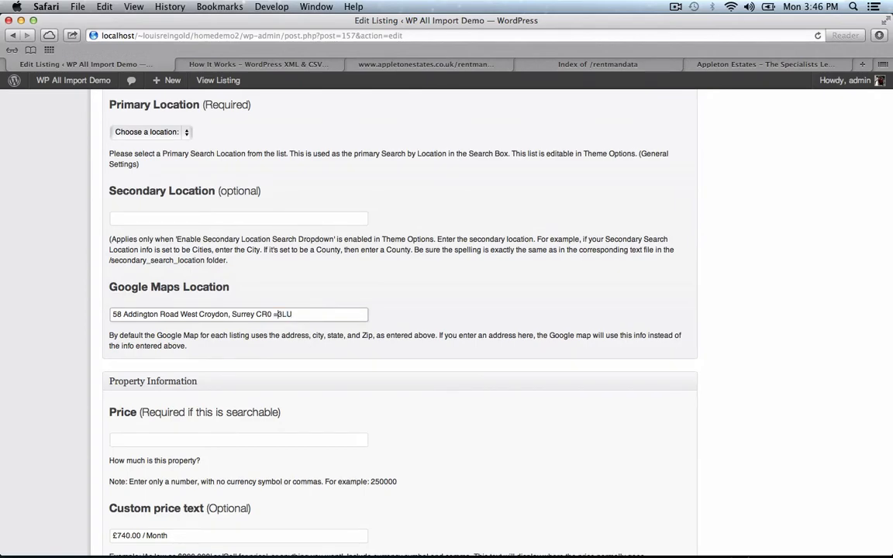
scroll(526, 335, up, 20)
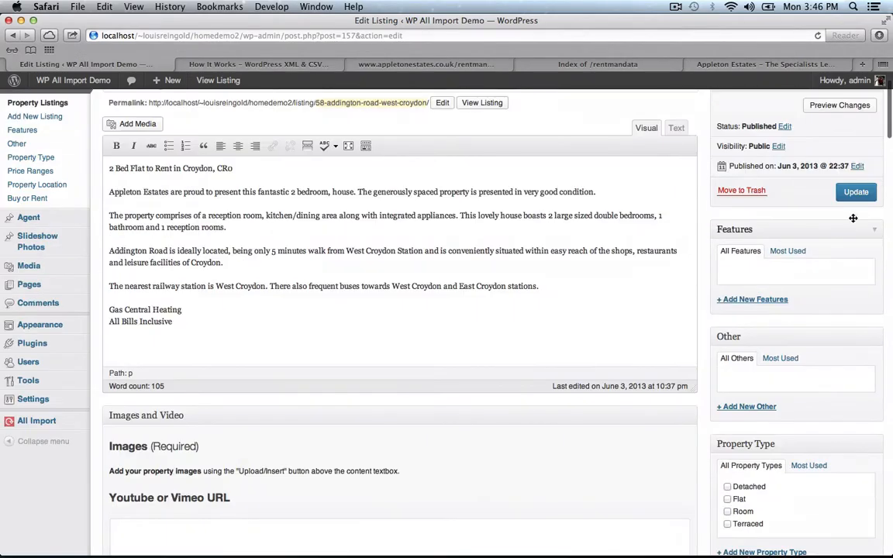
click(857, 193)
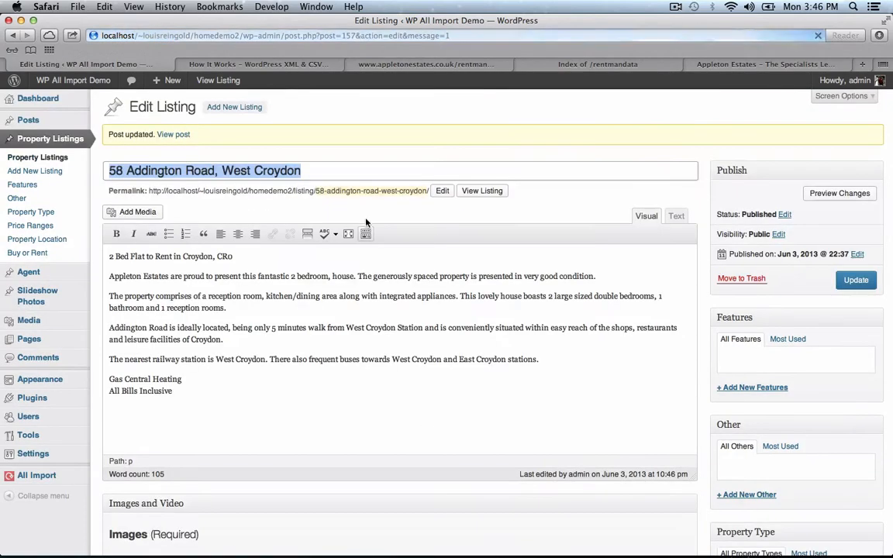
- Confirm the listing page now shows a working map, then return to the Dashboard
click(485, 192)
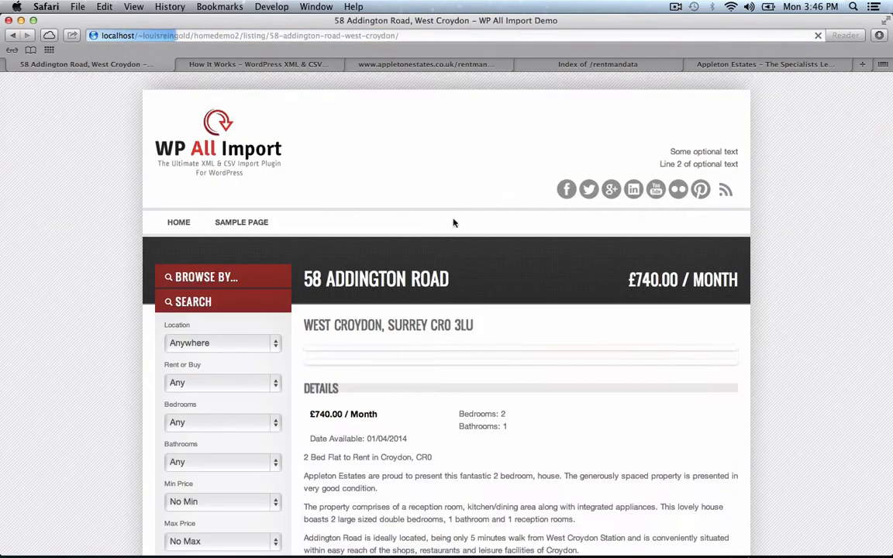
scroll(294, 341, down, 10)
scroll(295, 341, down, 10)
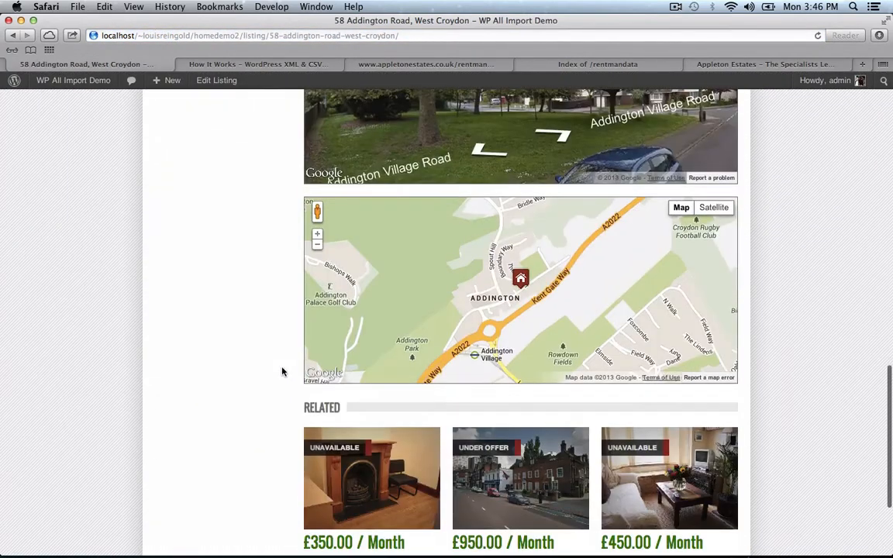
scroll(247, 347, up, 20)
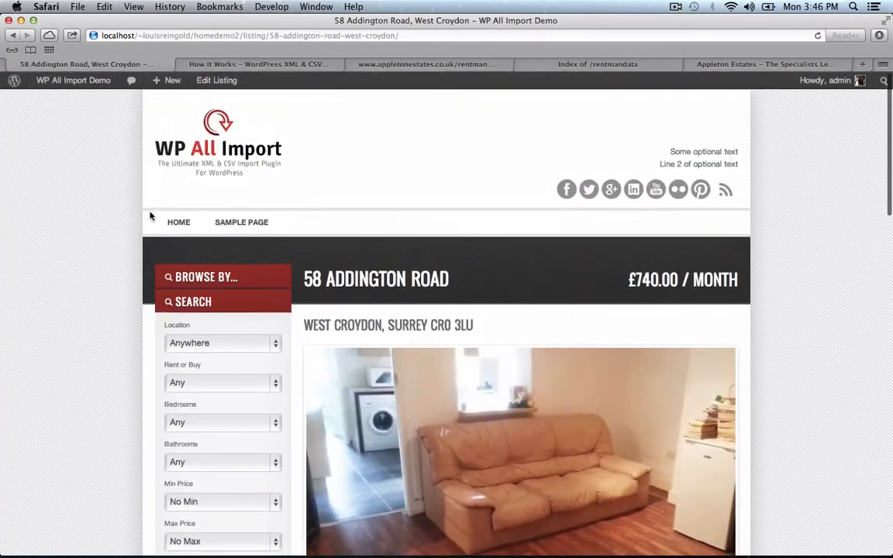
click(55, 80)
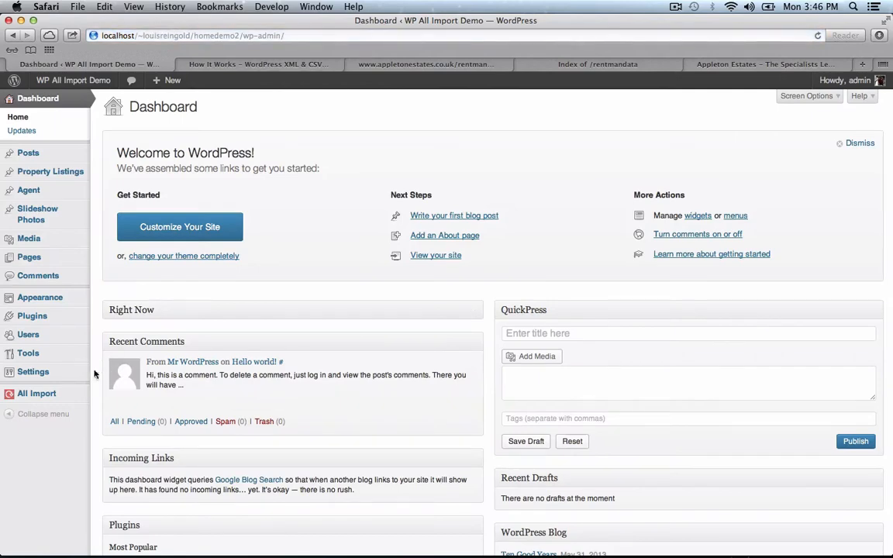
- Open the saved import's editable options from Manage Imports and locate google_location_value
mouse_move(77, 394)
click(122, 407)
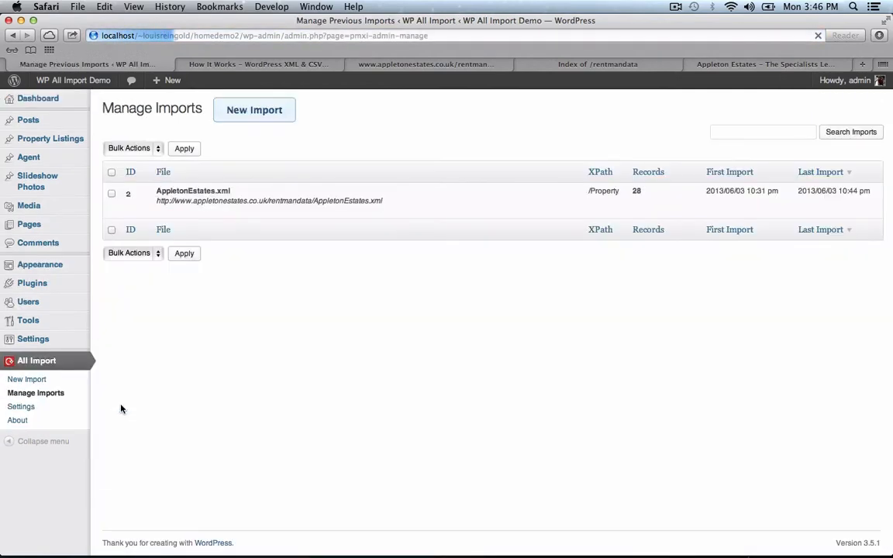
click(234, 214)
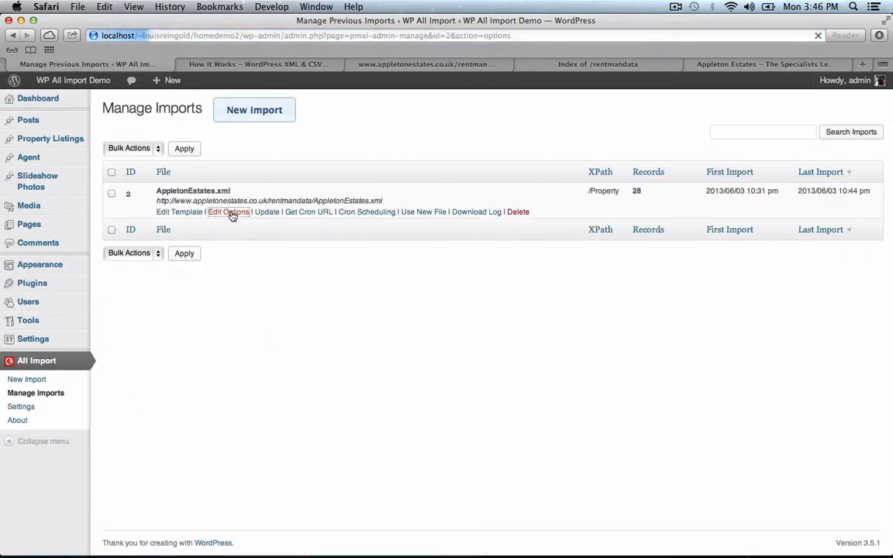
scroll(265, 247, down, 20)
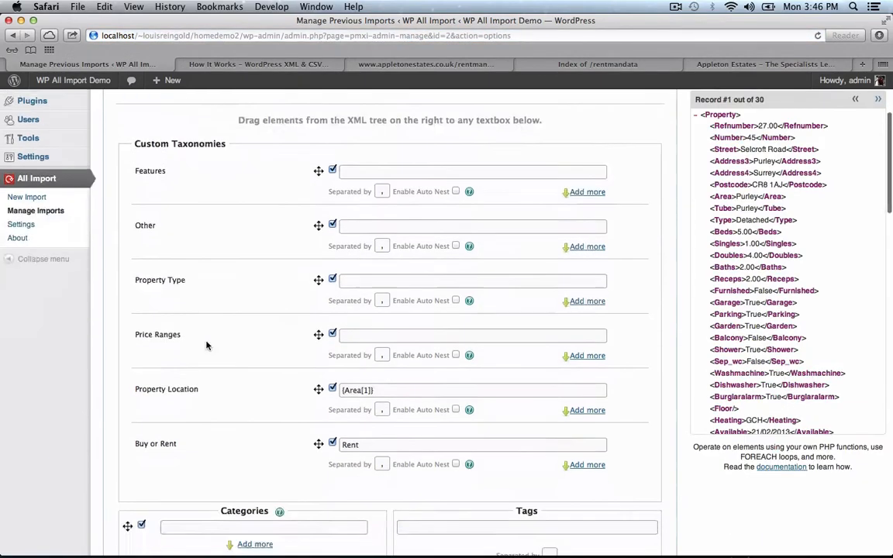
scroll(105, 391, down, 15)
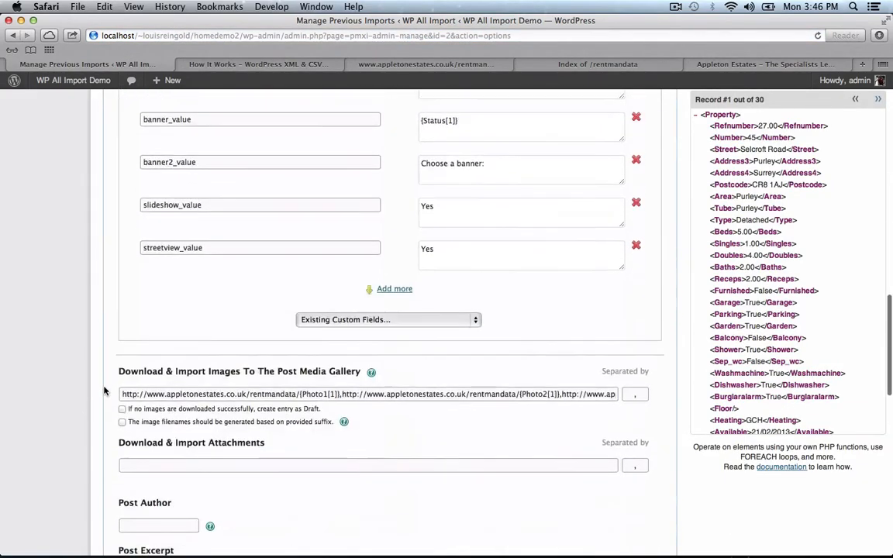
scroll(104, 391, down, 8)
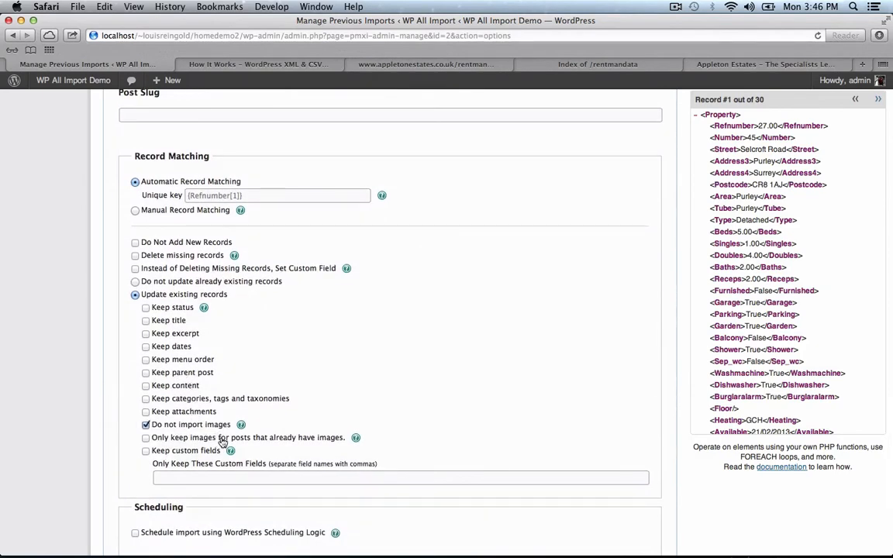
scroll(276, 428, up, 3)
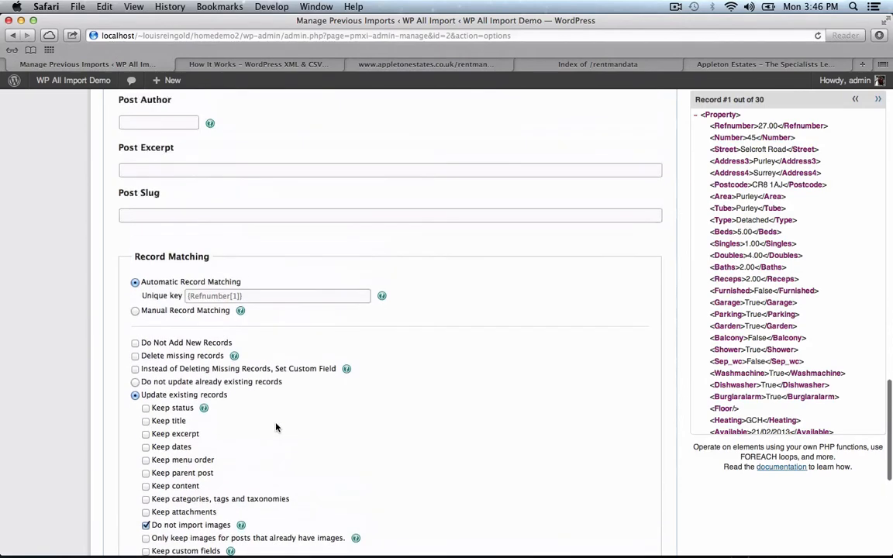
scroll(276, 427, up, 15)
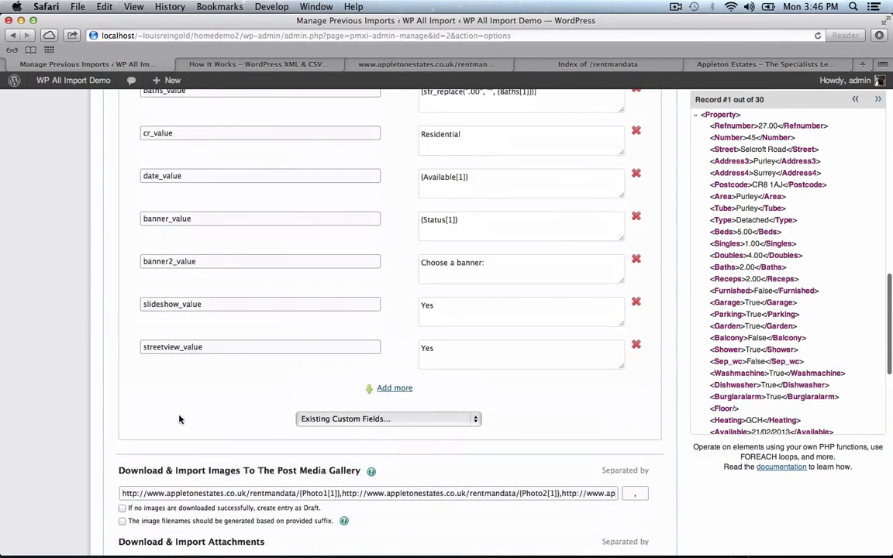
scroll(180, 420, up, 7)
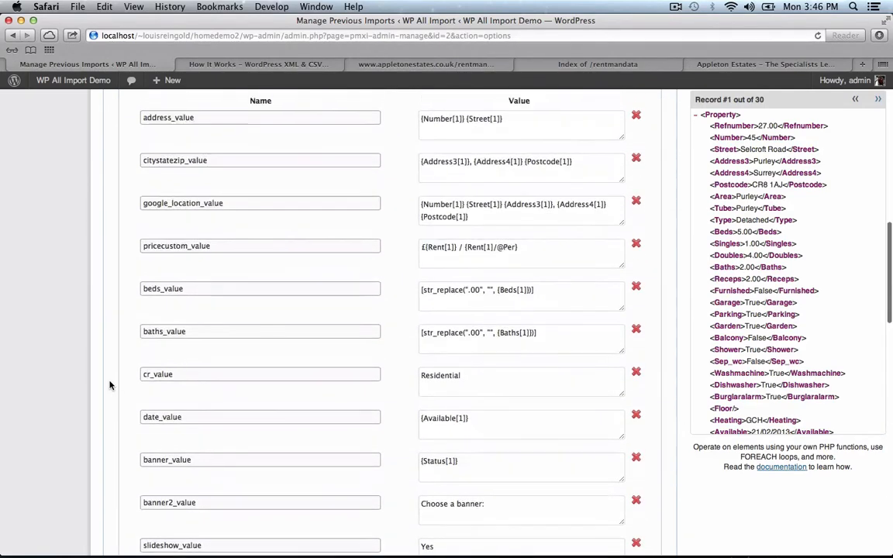
scroll(294, 334, up, 2)
- Wrap {Postcode[1]} in google_location_value with [str_replace(" ", "", ...)] and save the options
click(468, 281)
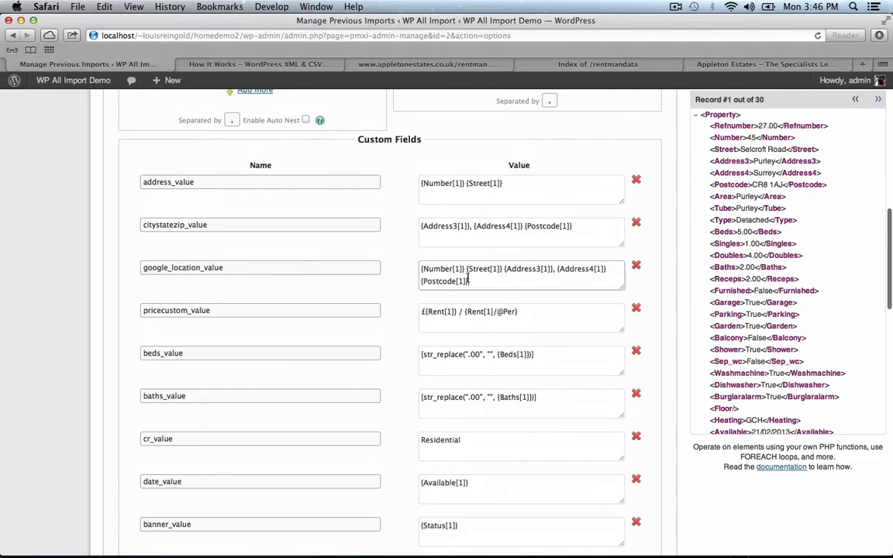
click(422, 281)
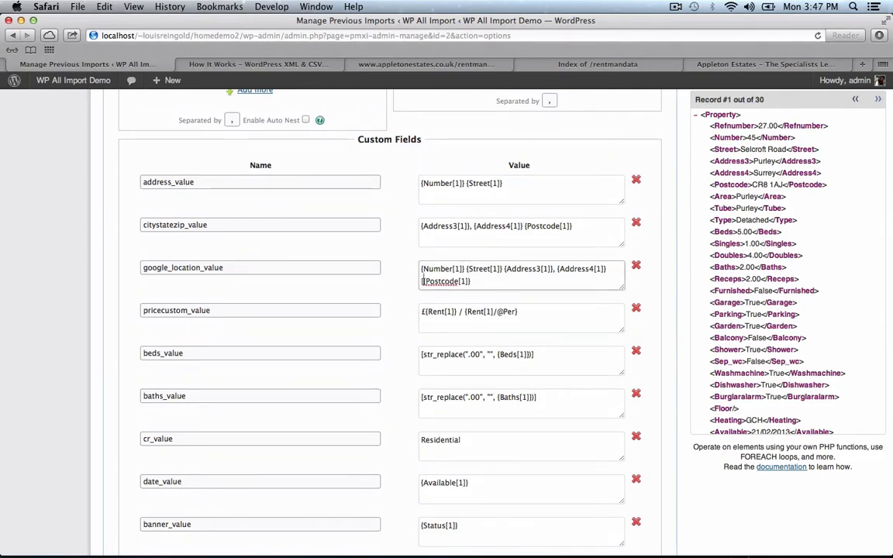
text([str_r)
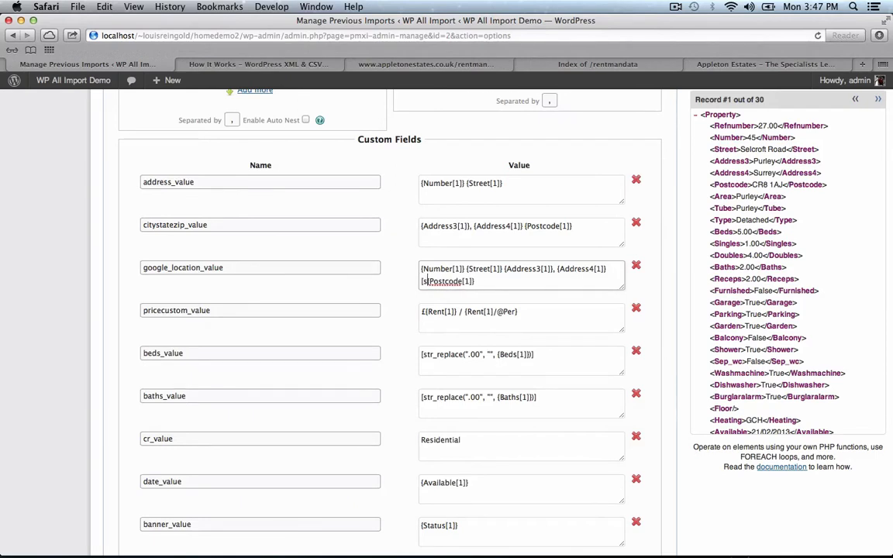
text(eplace(" )
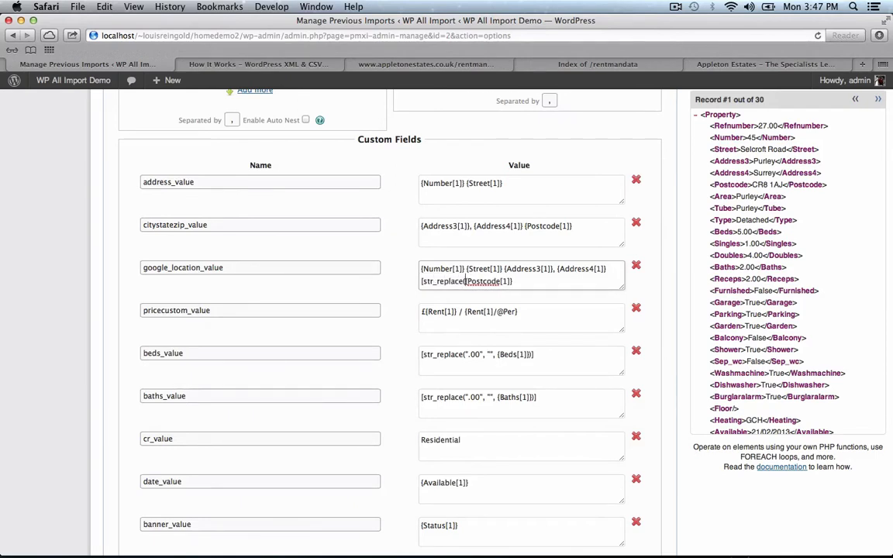
text(", "",)
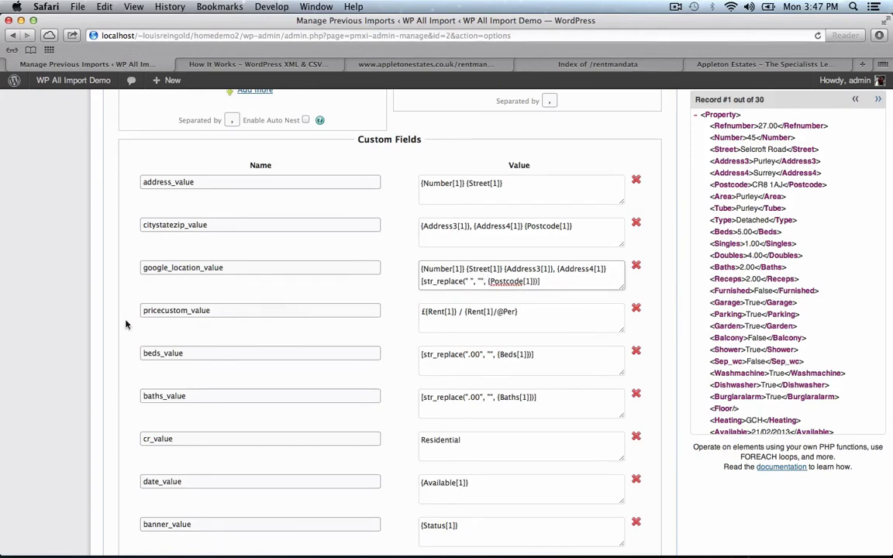
scroll(127, 325, down, 20)
click(649, 510)
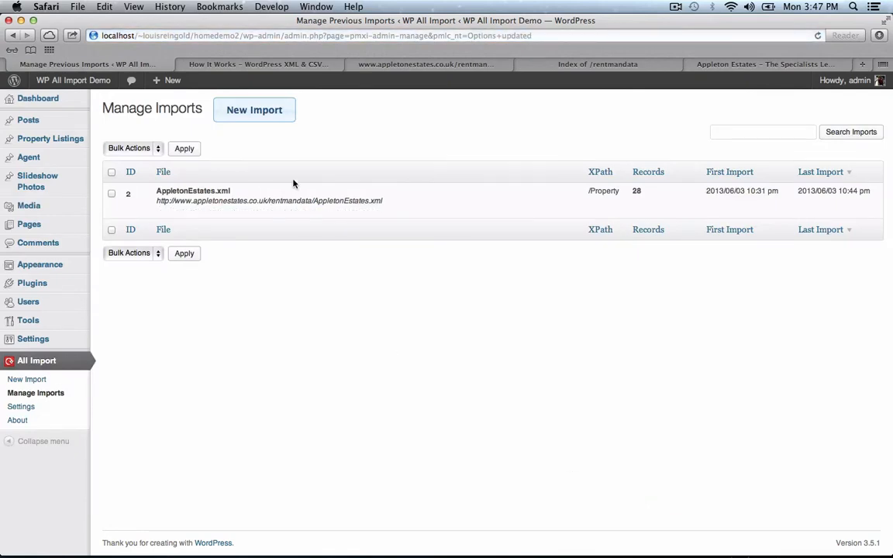
click(267, 212)
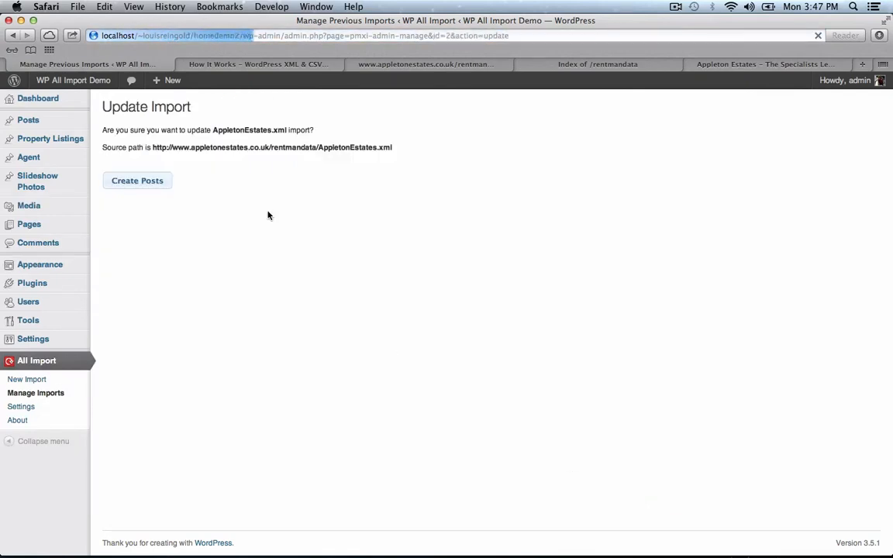
click(145, 182)
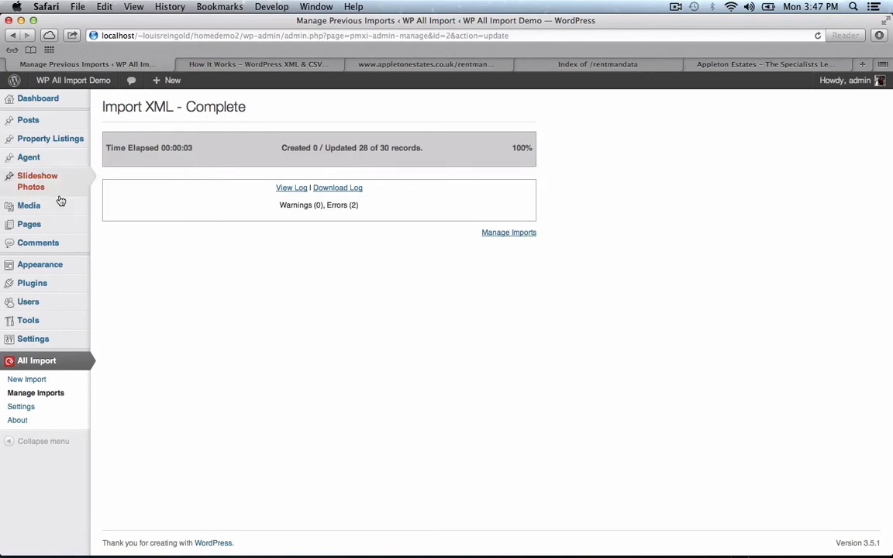
click(47, 139)
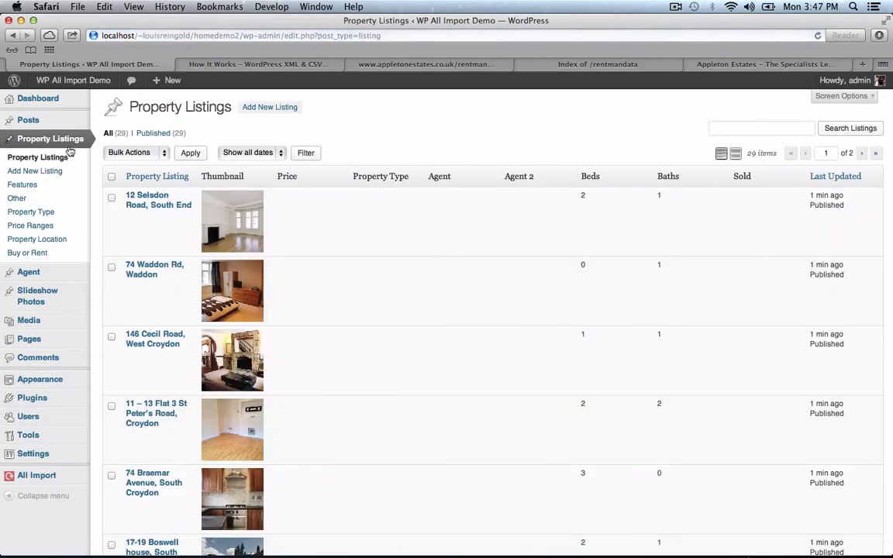
click(137, 200)
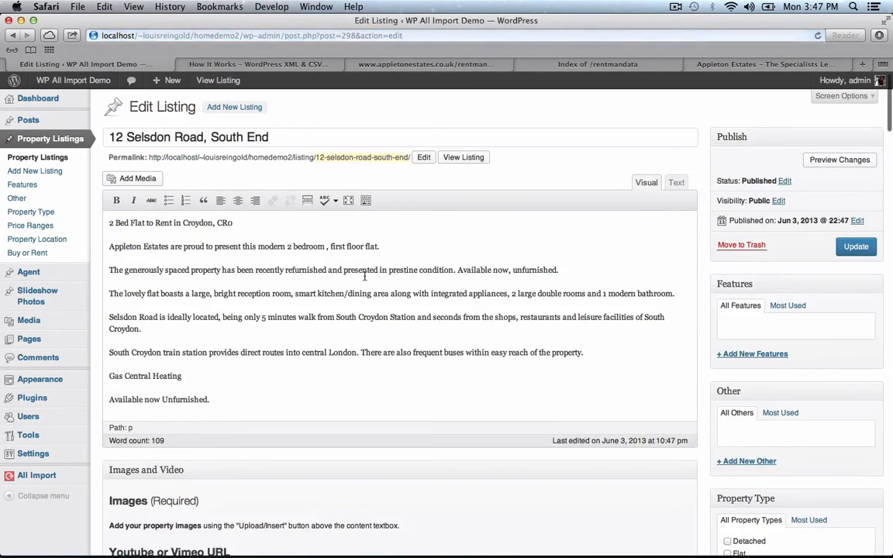
scroll(364, 277, down, 15)
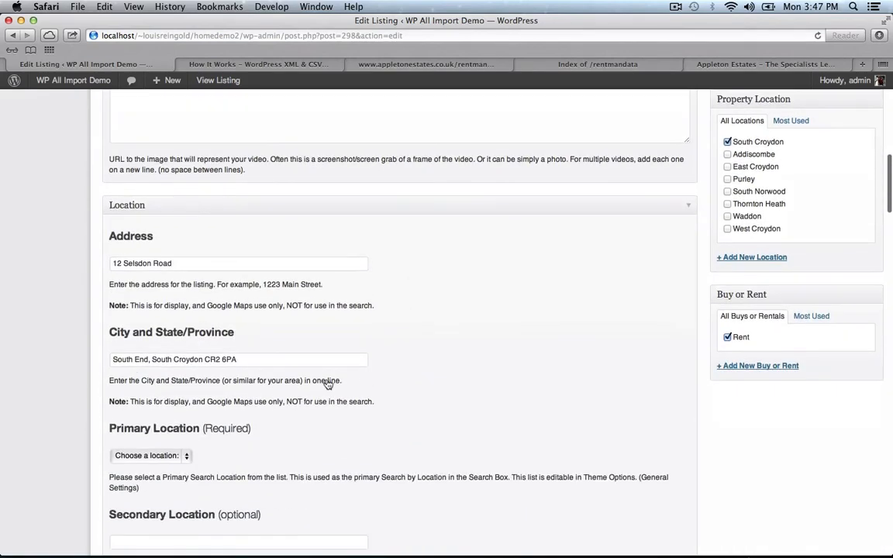
scroll(331, 372, down, 3)
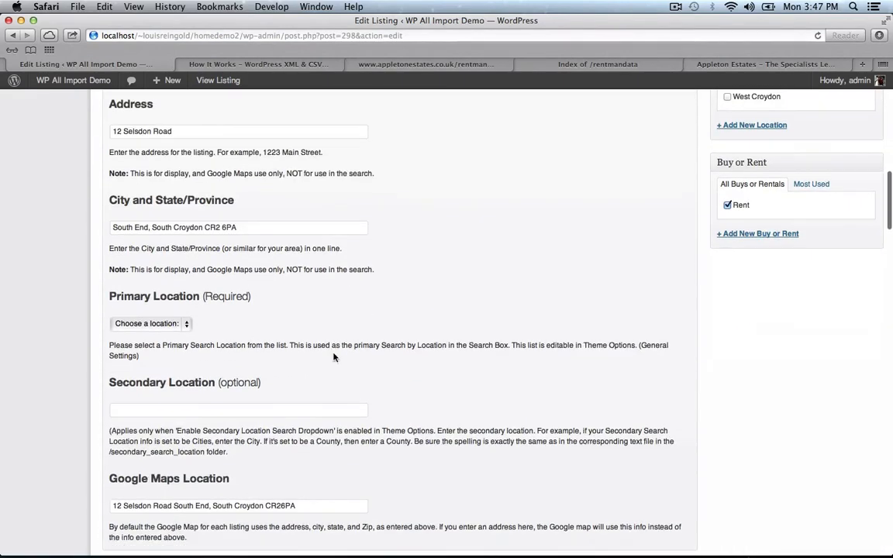
scroll(333, 357, down, 2)
scroll(510, 155, up, 20)
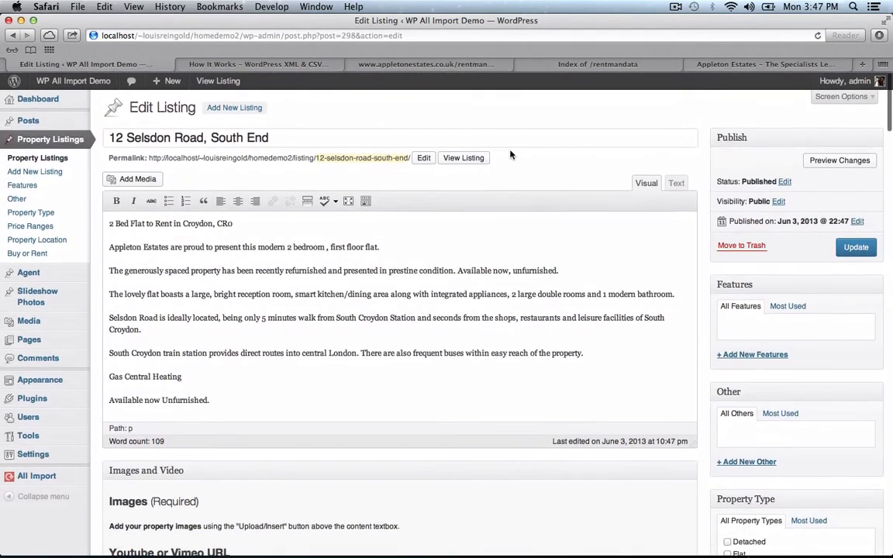
click(463, 158)
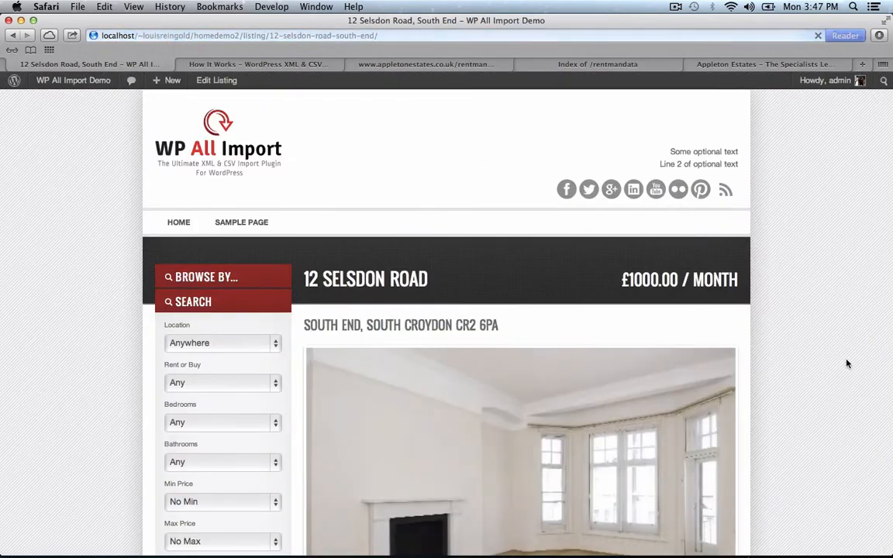
scroll(847, 364, down, 15)
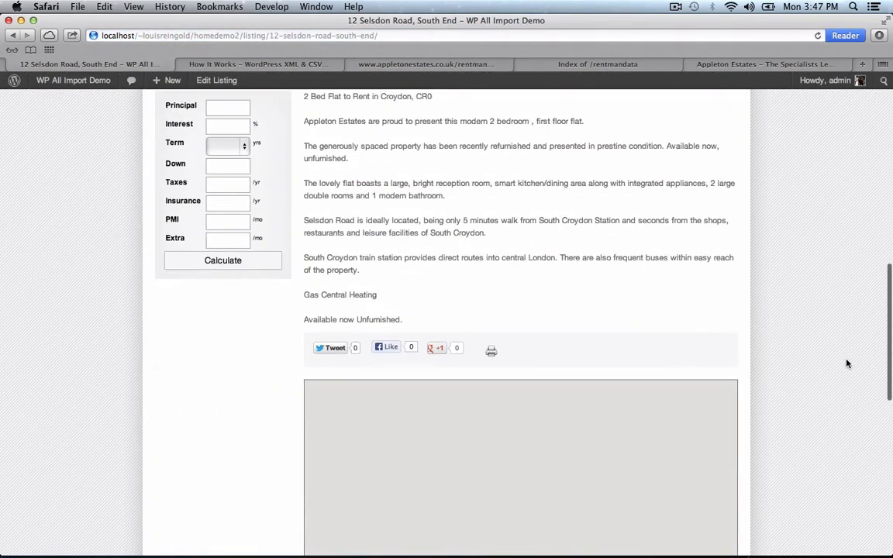
scroll(846, 364, down, 5)
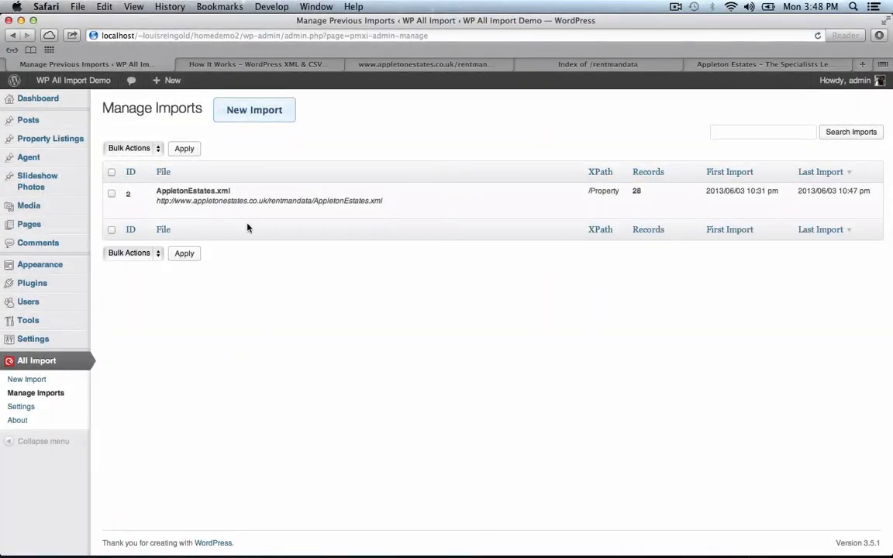
- Look at the source AppletonEstates.xml feed, then return to Manage Imports
mouse_move(246, 218)
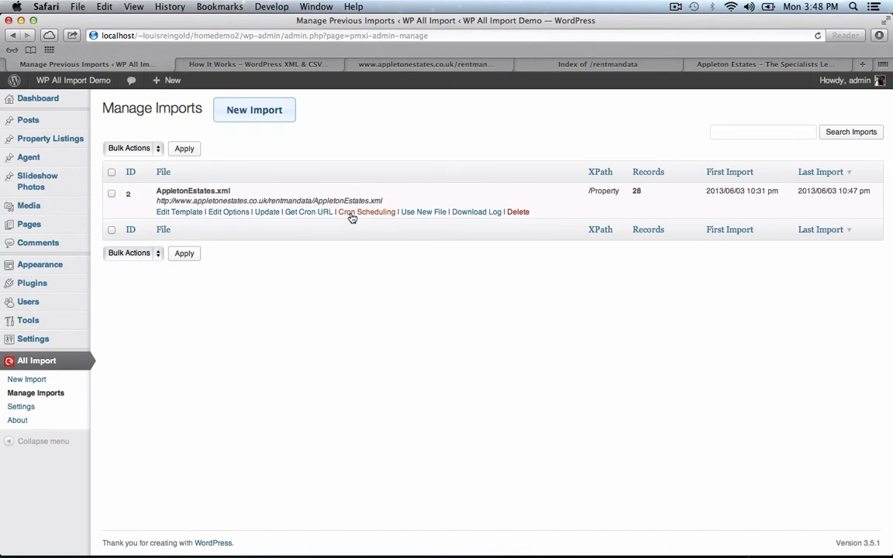
click(375, 65)
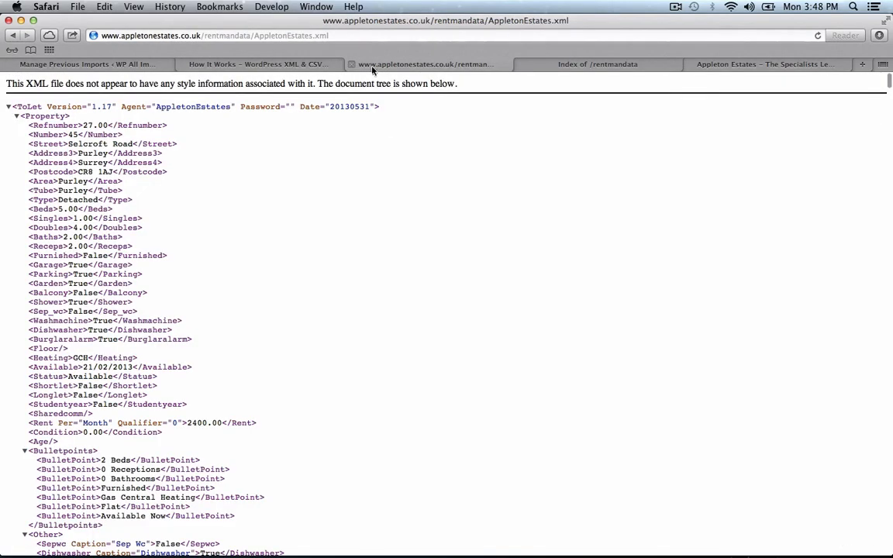
click(84, 65)
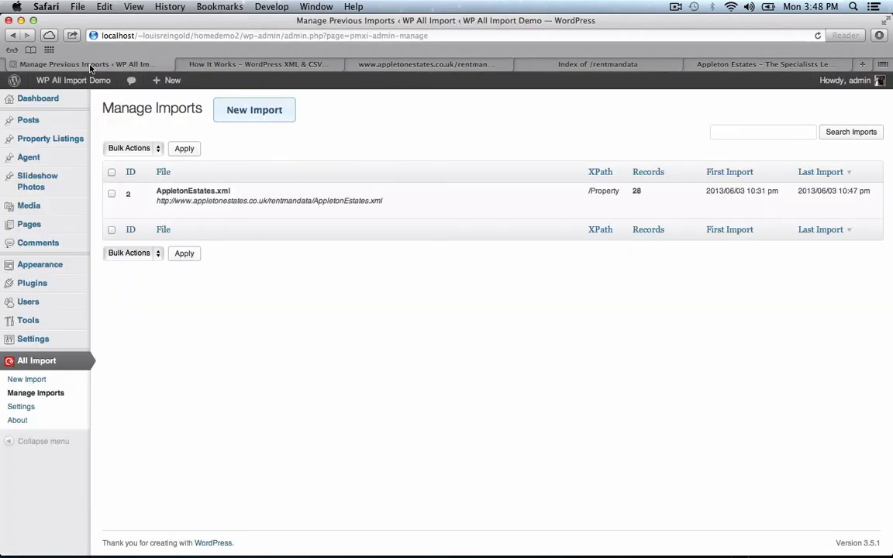
- Show the import's Cron Scheduling page and select its trigger and execution wget commands
mouse_move(308, 216)
click(353, 212)
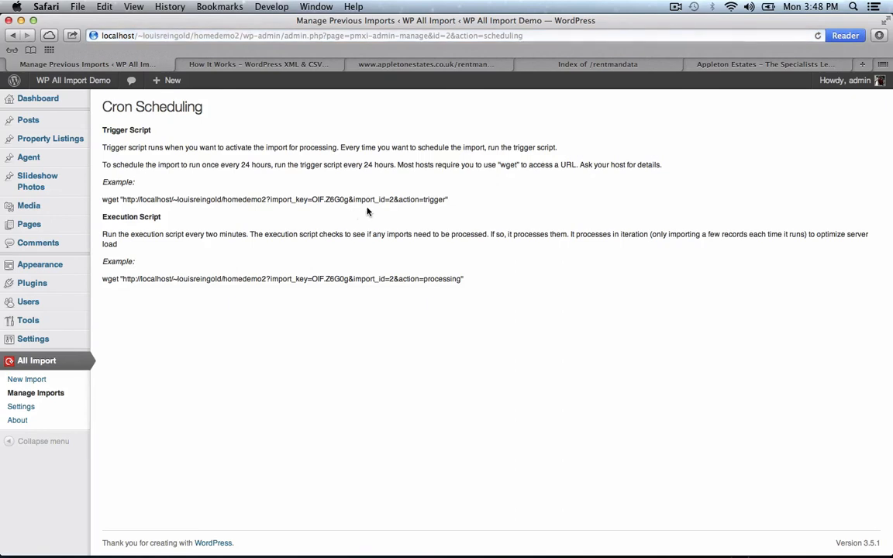
triple_click(365, 198)
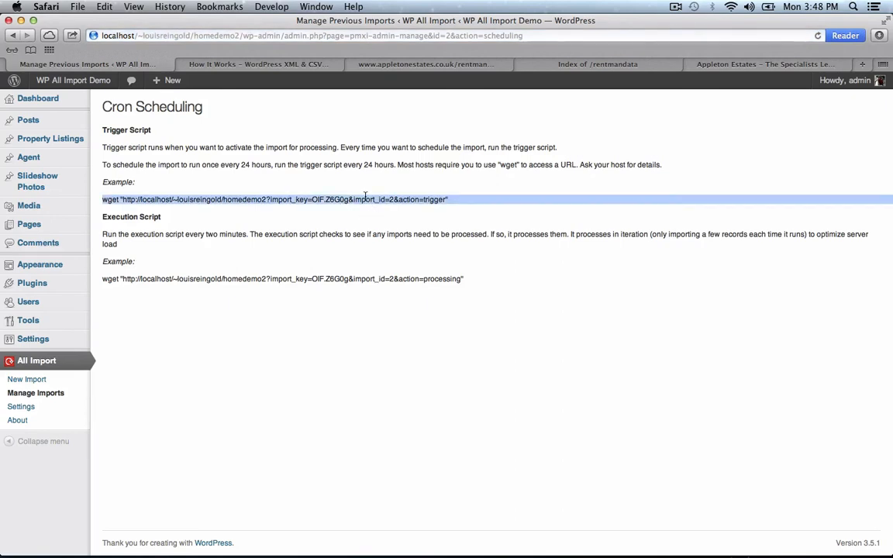
triple_click(273, 280)
click(268, 250)
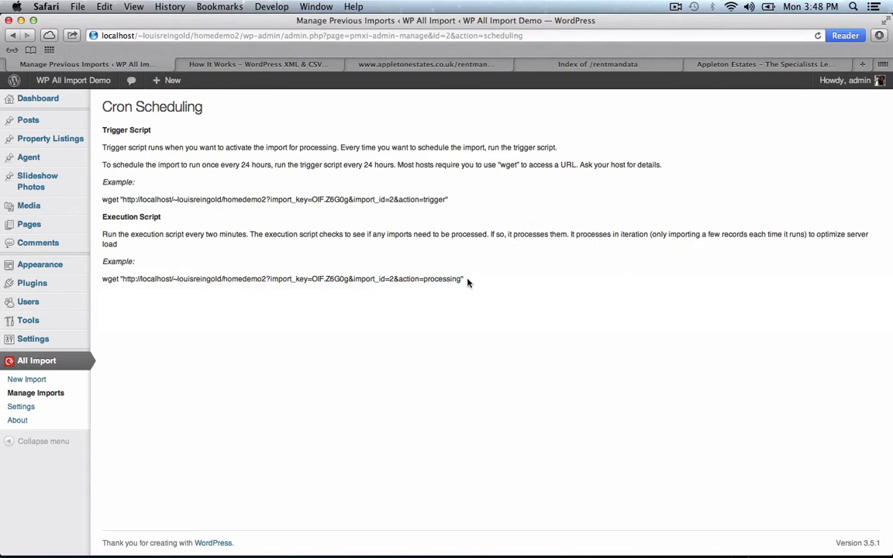
drag(455, 276, 109, 98)
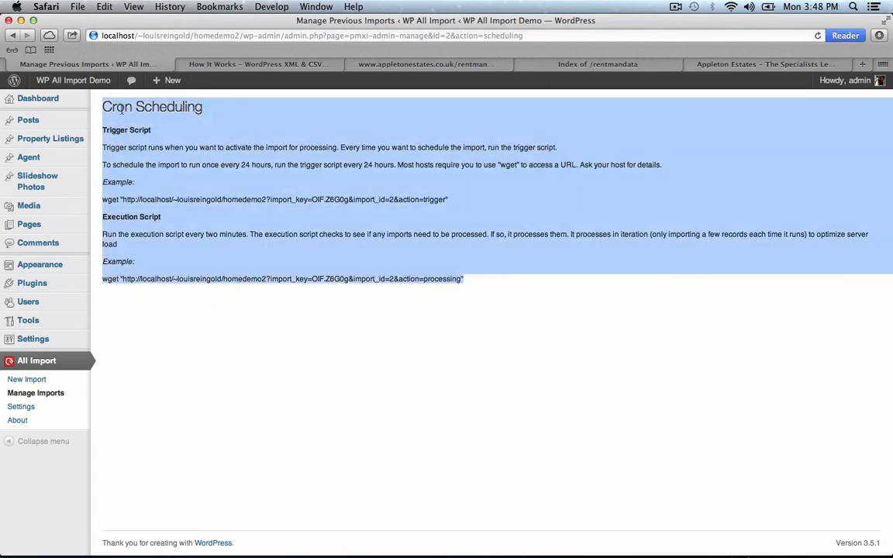